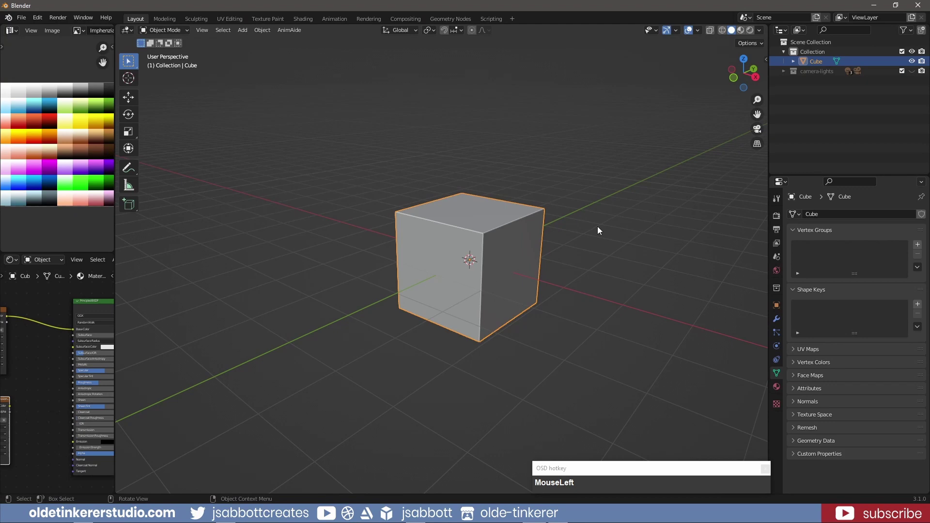
Move the cube up 1 m along the Z axis, working in front view.
{"action": "key", "text": "KP_1"}
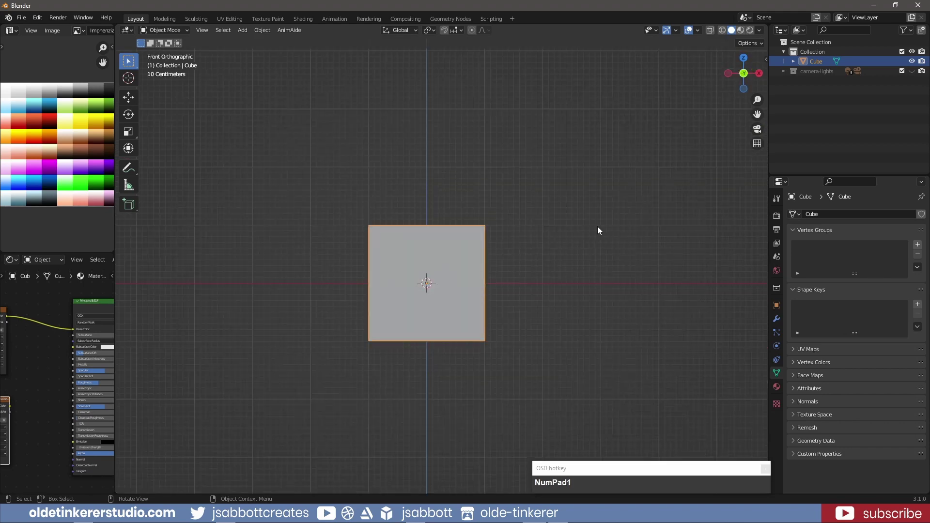
{"action": "key", "text": "g"}
{"action": "key", "text": "z"}
{"action": "key", "text": "1"}
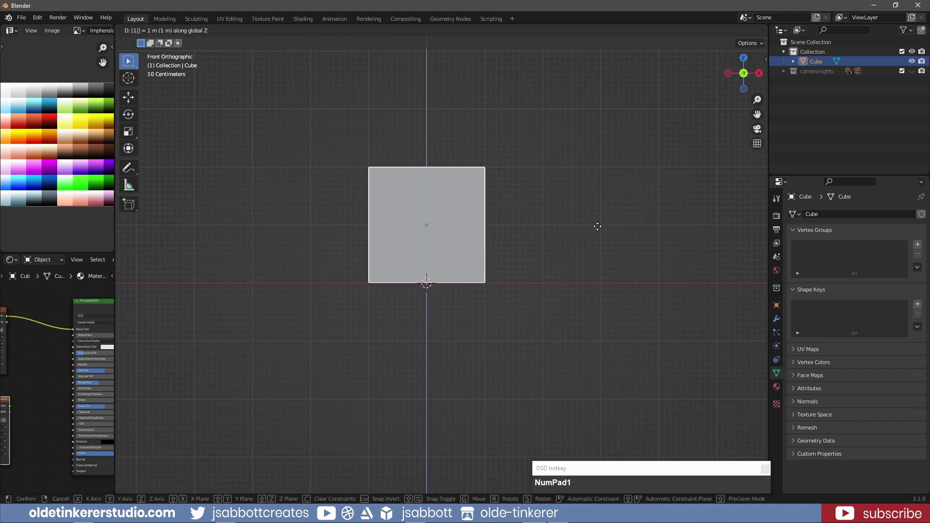
{"action": "key", "text": "Return"}
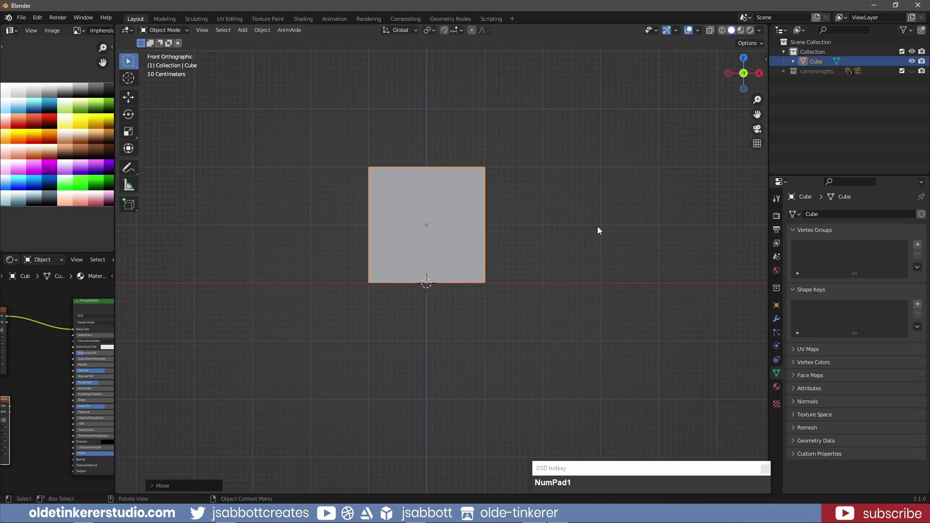
Set the cube's origin to the 3D cursor and flatten the cube to 0.1 of its height along Z.
{"action": "right_click", "coordinate": [418, 189]}
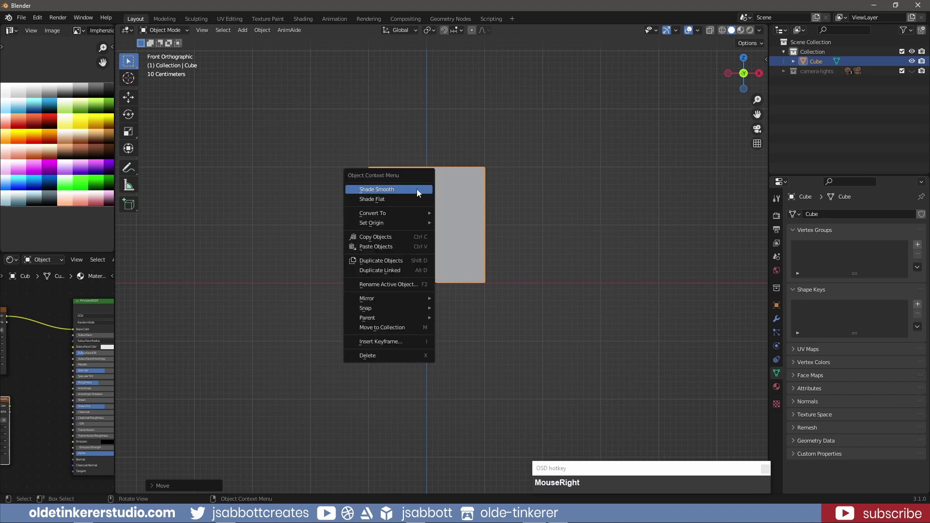
{"action": "mouse_move", "coordinate": [406, 221]}
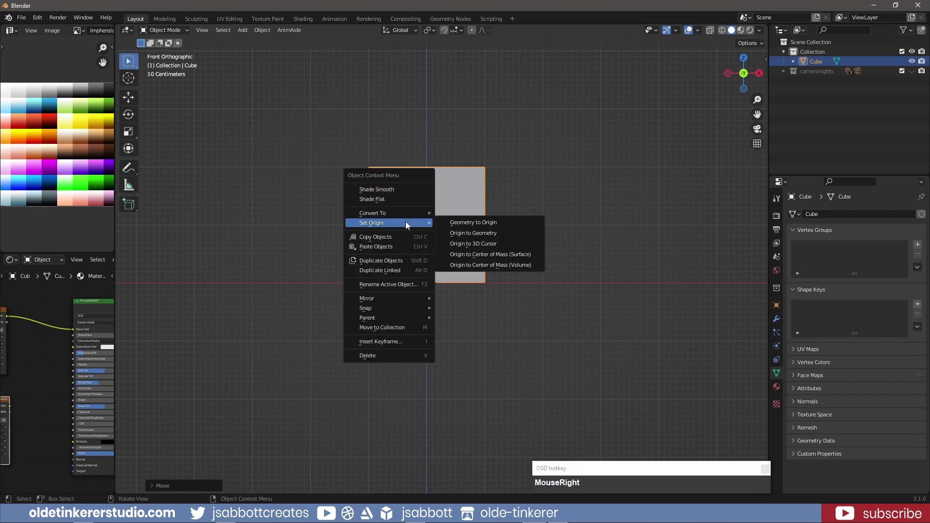
{"action": "left_click", "coordinate": [480, 244]}
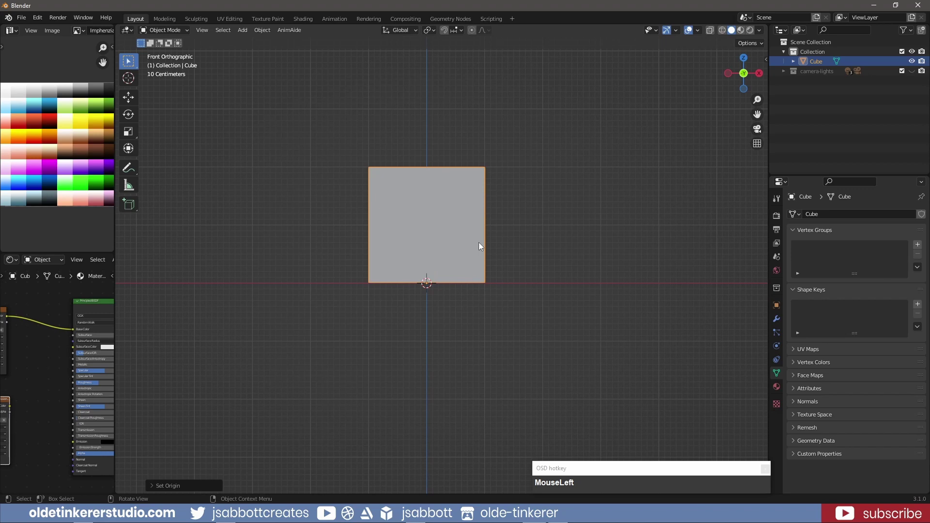
{"action": "type", "text": "s"}
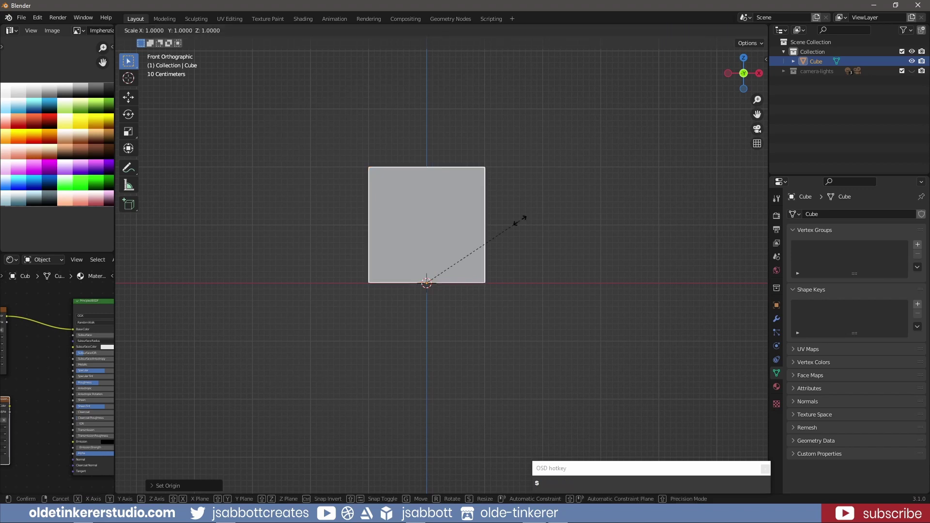
{"action": "type", "text": "z.1"}
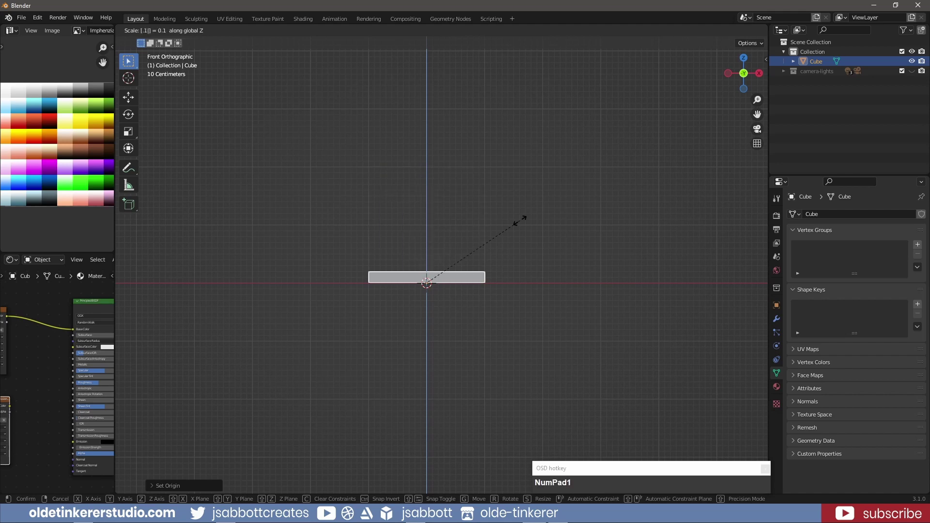
{"action": "key", "text": "Return"}
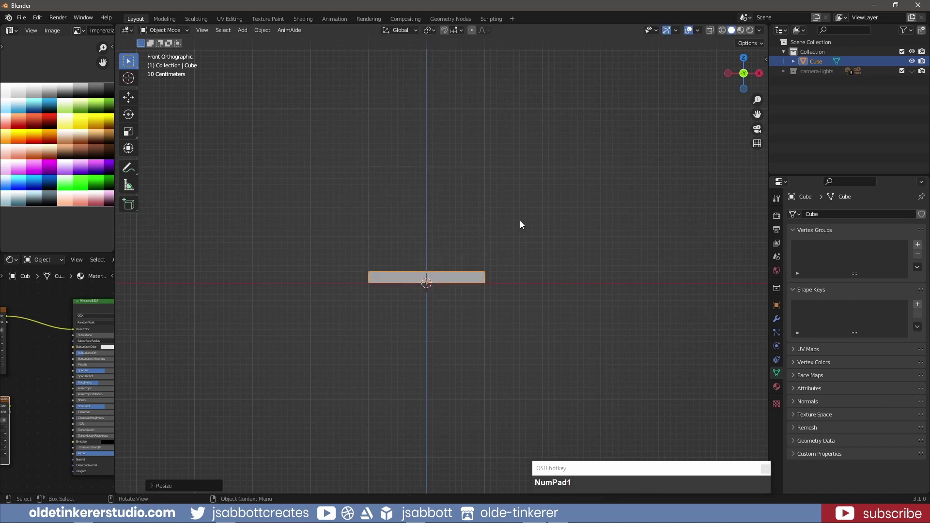
Scale the flattened cube by 3 in X and Y only, and apply the scale.
{"action": "key", "text": "KP_7"}
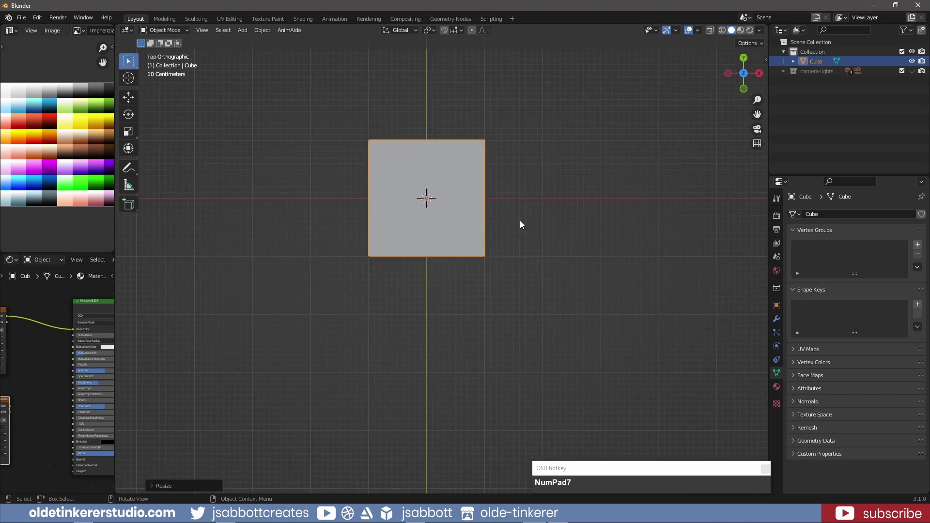
{"action": "key", "text": "s"}
{"action": "key", "text": "shift+z"}
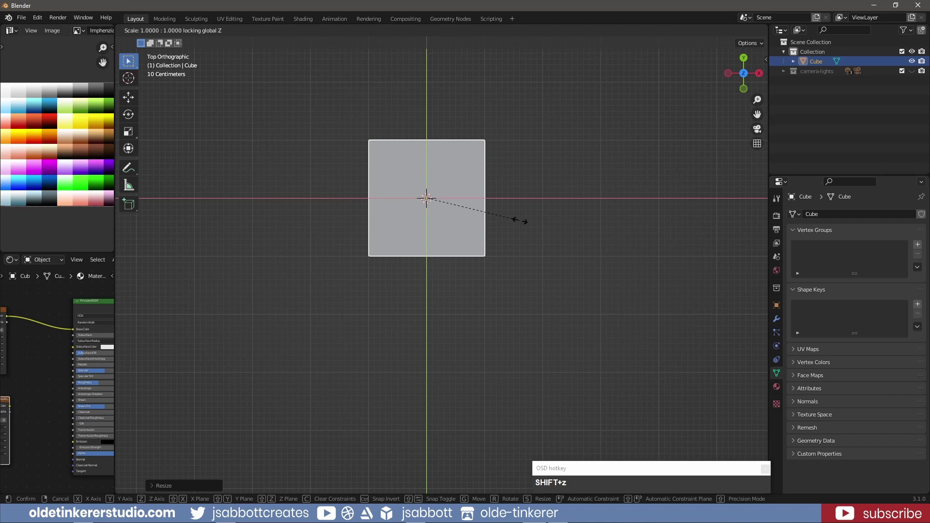
{"action": "key", "text": "KP_3"}
{"action": "left_click", "coordinate": [521, 223]}
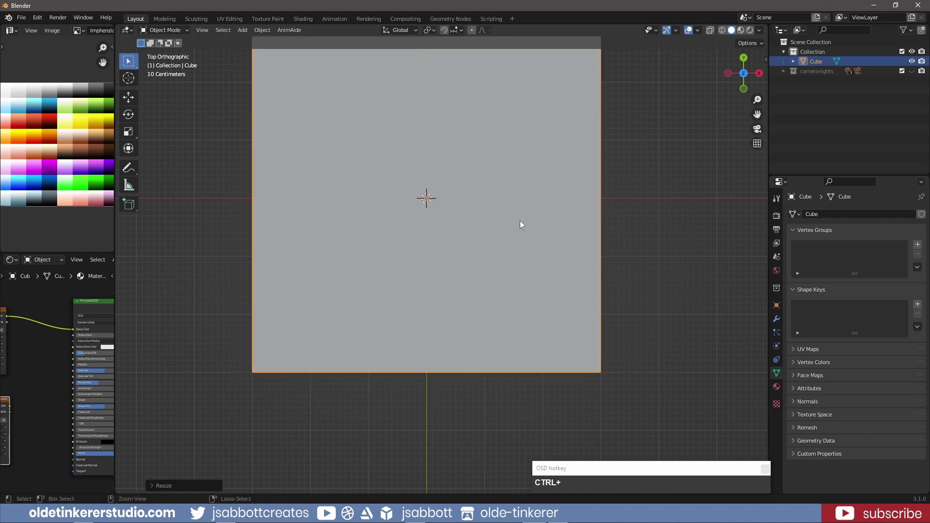
{"action": "key", "text": "ctrl+a"}
{"action": "left_click", "coordinate": [511, 240]}
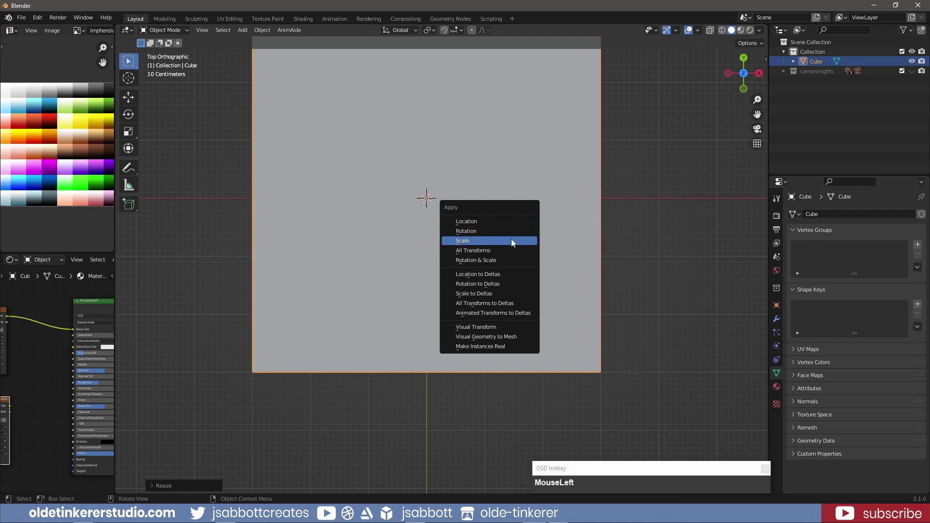
Add a Bevel modifier to the slab with 3 segments and an amount of 0.1 m.
{"action": "middle_click_drag", "start_coordinate": [511, 240], "coordinate": [487, 231]}
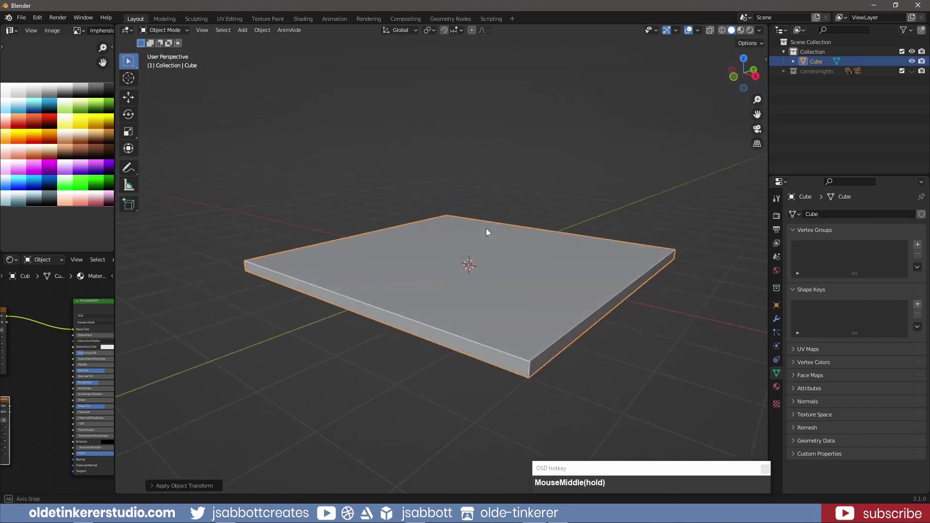
{"action": "left_click", "coordinate": [776, 319]}
{"action": "left_click", "coordinate": [828, 214]}
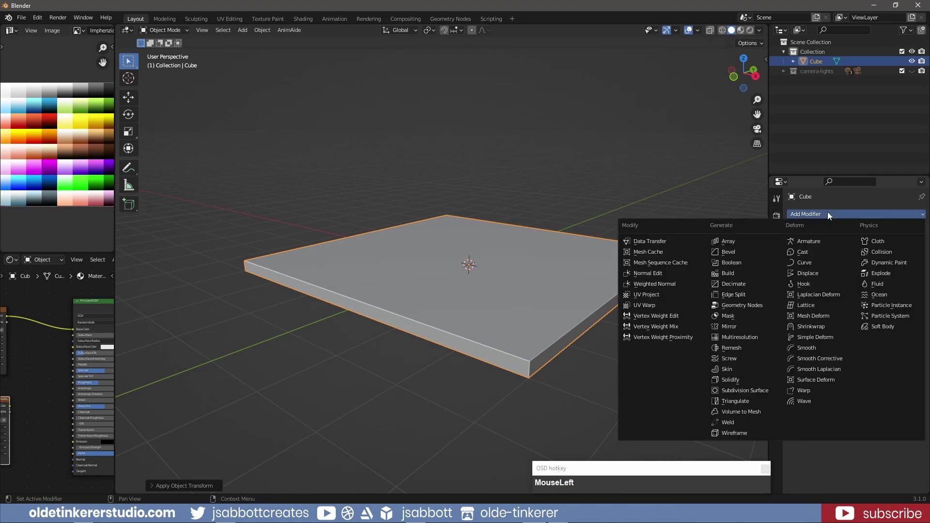
{"action": "left_click", "coordinate": [743, 251]}
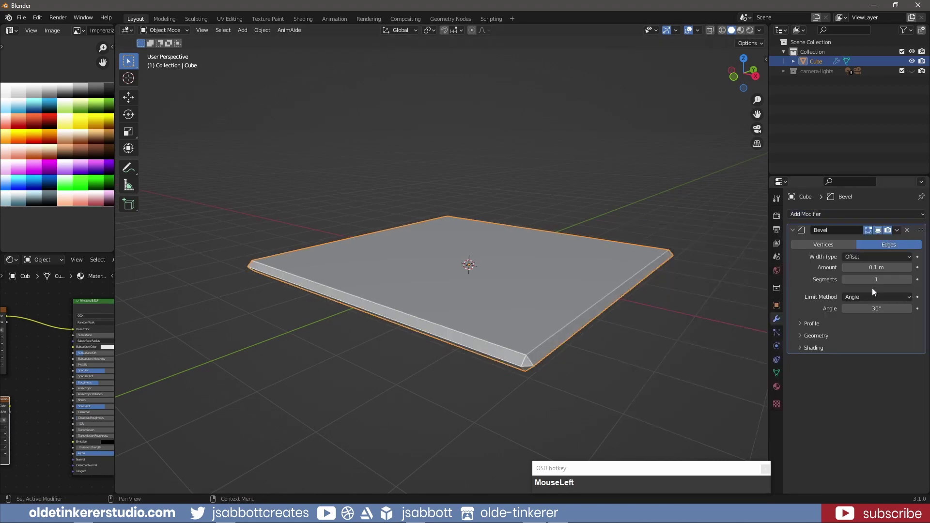
{"action": "left_click", "coordinate": [909, 279]}
{"action": "left_click", "coordinate": [909, 279]}
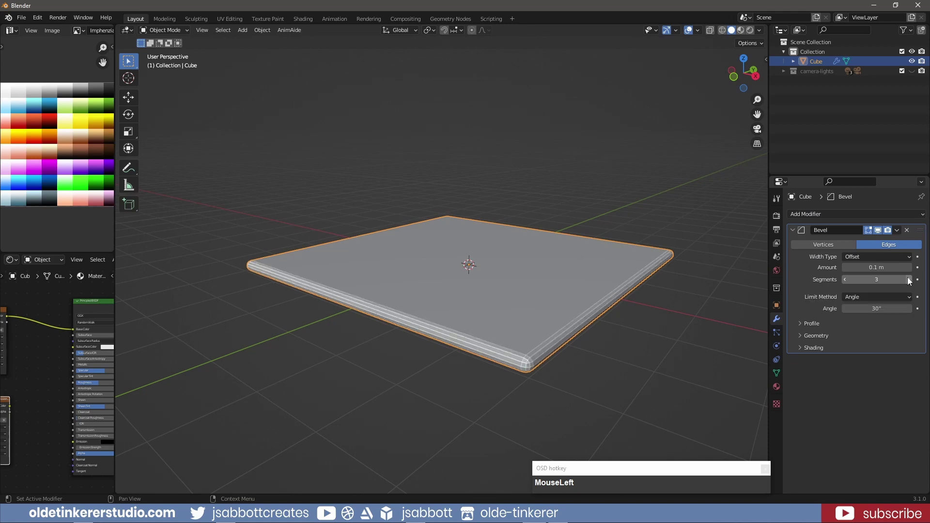
{"action": "left_click", "coordinate": [910, 270]}
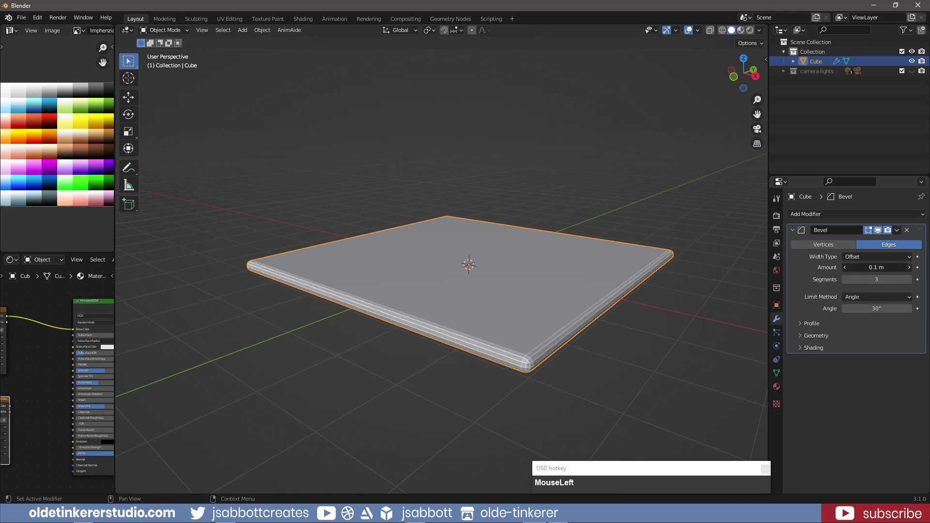
{"action": "left_click", "coordinate": [890, 268]}
{"action": "type", "text": ".10"}
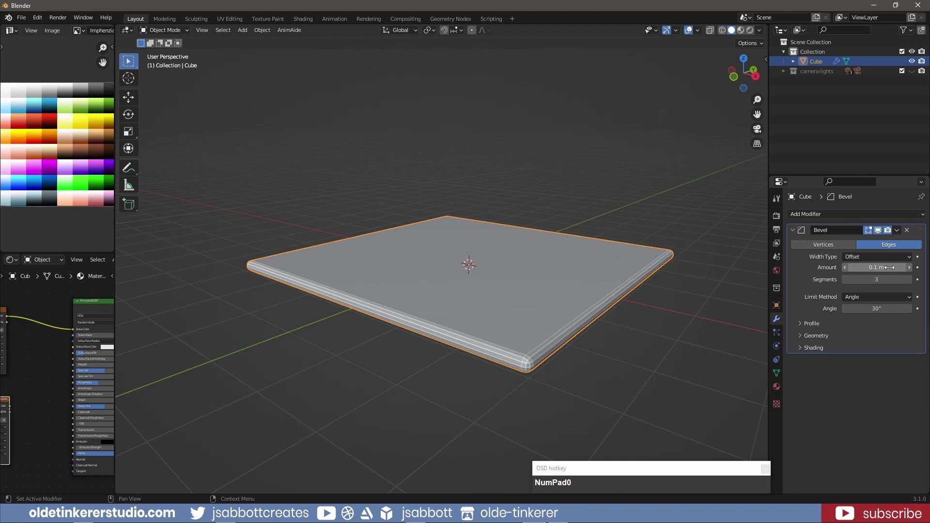
Increase the bevel to 5 segments and apply the modifier to the slab.
{"action": "left_click", "coordinate": [886, 280]}
{"action": "type", "text": "5"}
{"action": "key", "text": "Return"}
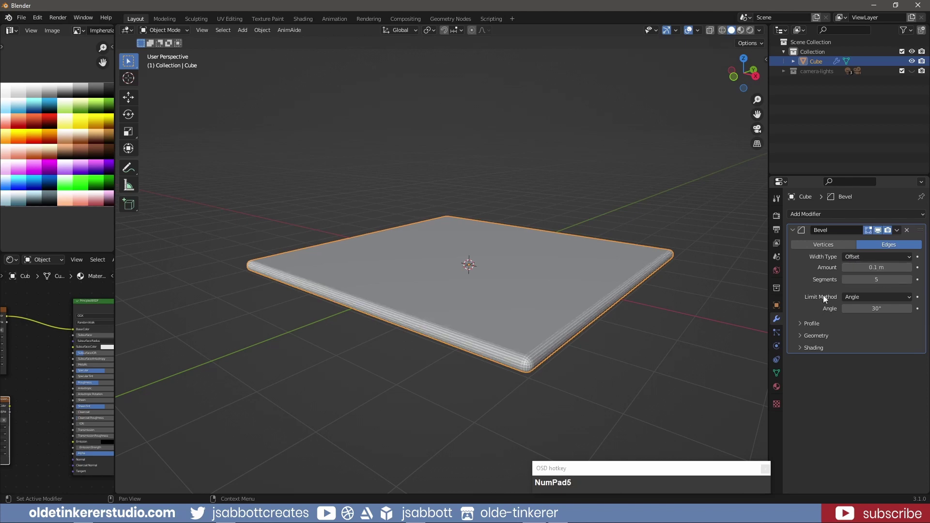
{"action": "key", "text": "ctrl+a"}
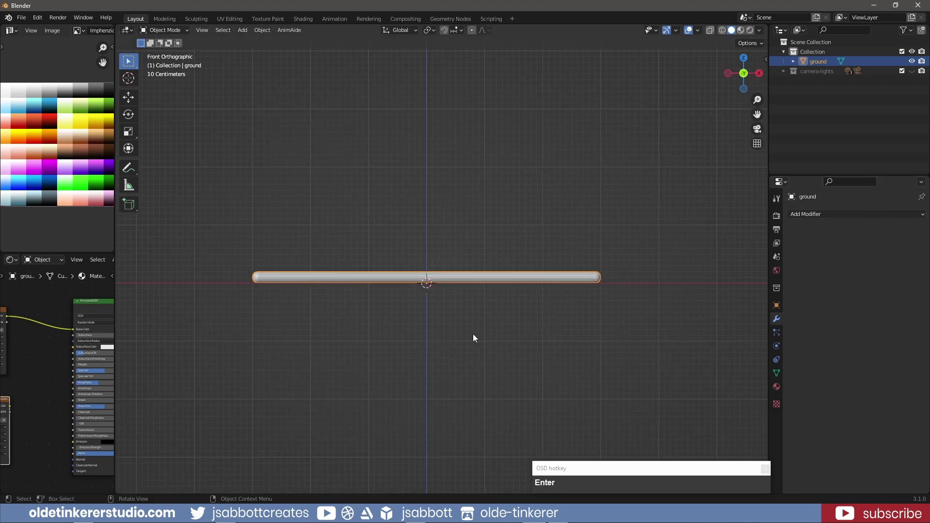
Add a cylinder mesh with 16 vertices and the Triangle Fan cap fill type.
{"action": "key", "text": "shift+a"}
{"action": "mouse_move", "coordinate": [473, 335]}
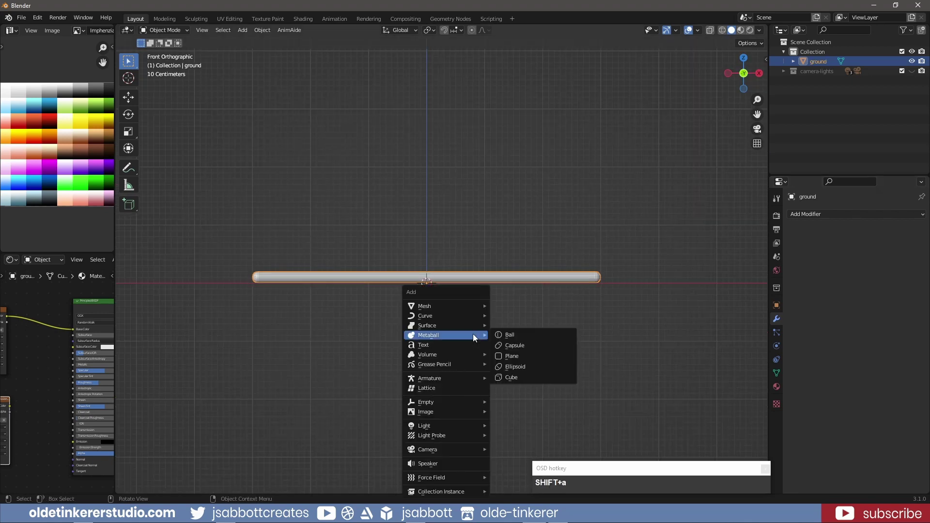
{"action": "mouse_move", "coordinate": [469, 304]}
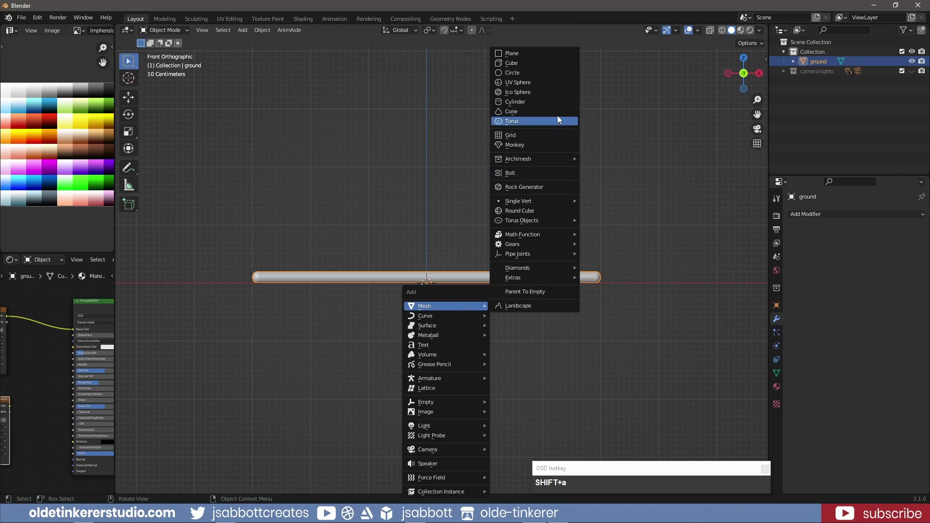
{"action": "left_click", "coordinate": [560, 102]}
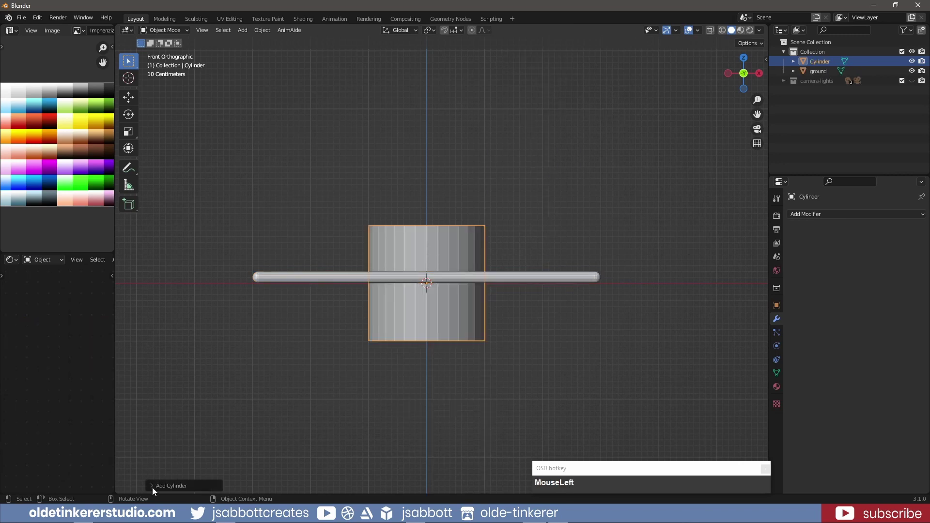
{"action": "left_click", "coordinate": [152, 486]}
{"action": "left_click", "coordinate": [227, 369]}
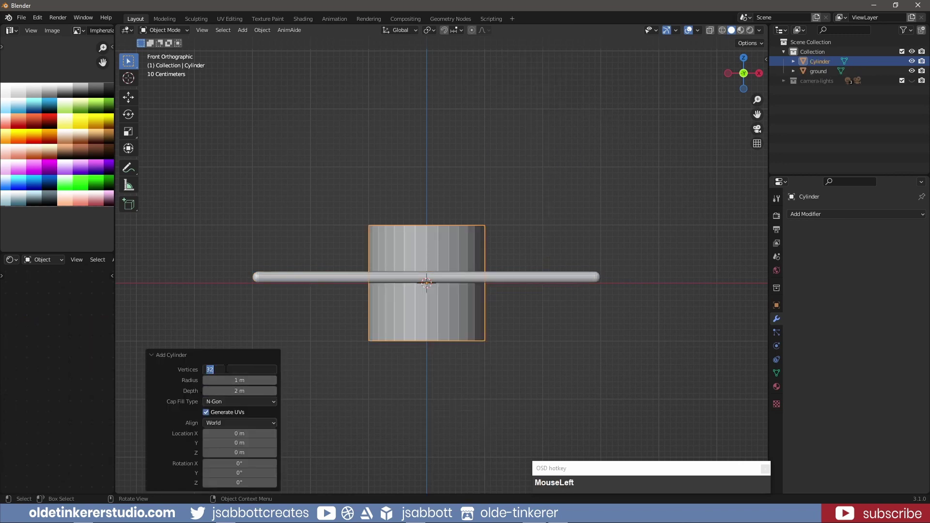
{"action": "type", "text": "16"}
{"action": "left_click", "coordinate": [229, 402]}
{"action": "left_click", "coordinate": [228, 402]}
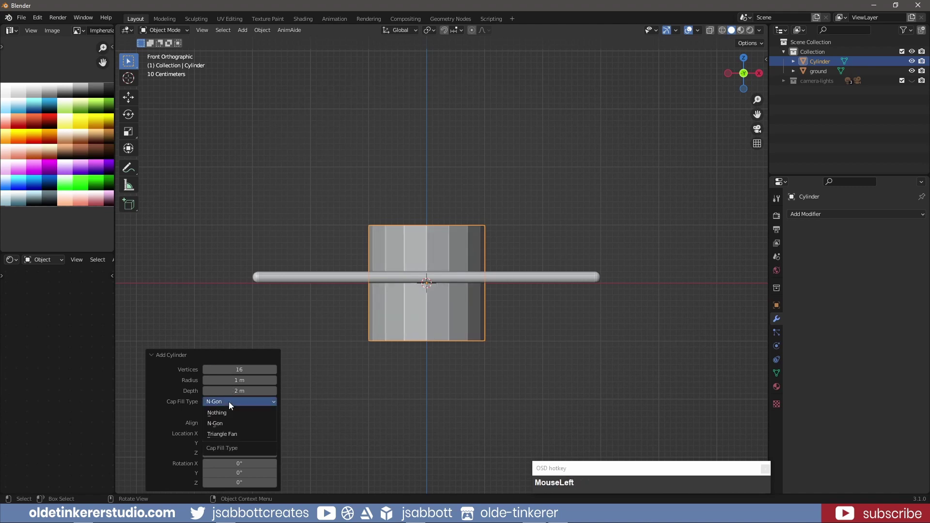
{"action": "left_click", "coordinate": [225, 434]}
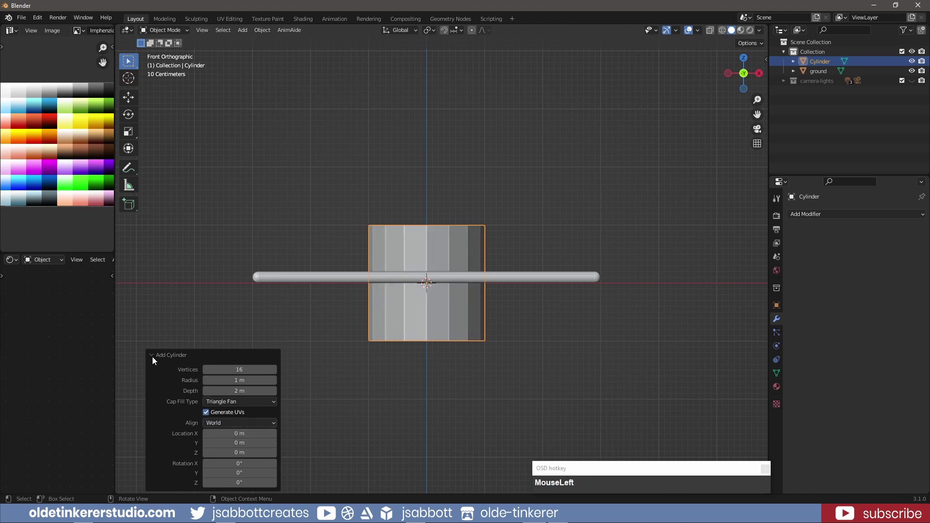
{"action": "left_click", "coordinate": [153, 357]}
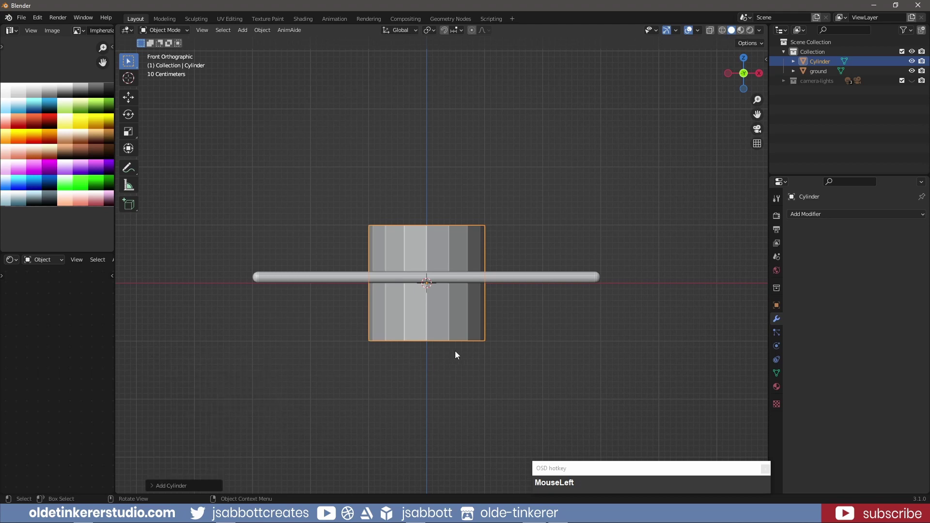
Raise the cylinder along Z by just over 1.1 m so its base rests on the ground slab.
{"action": "key", "text": "g"}
{"action": "key", "text": "z"}
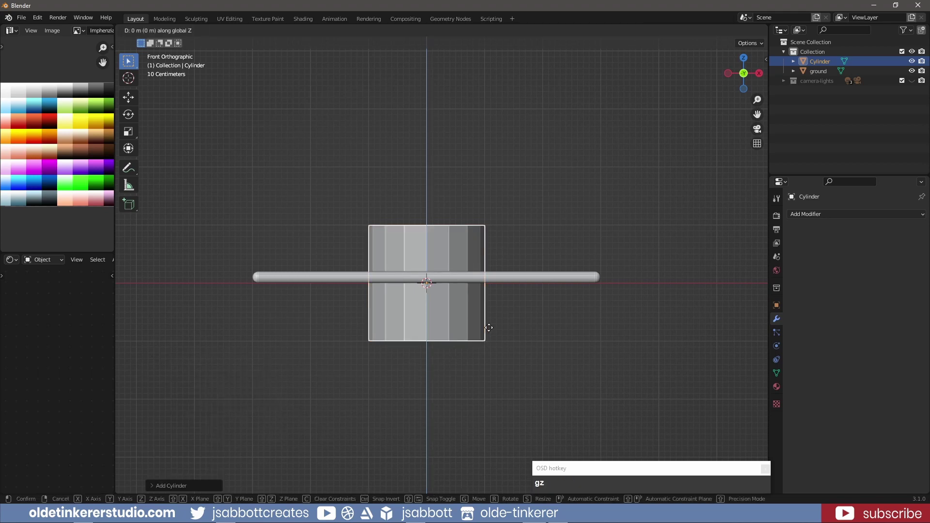
{"action": "key", "text": "1"}
{"action": "key", "text": "KP_Decimal"}
{"action": "type", "text": "1.1"}
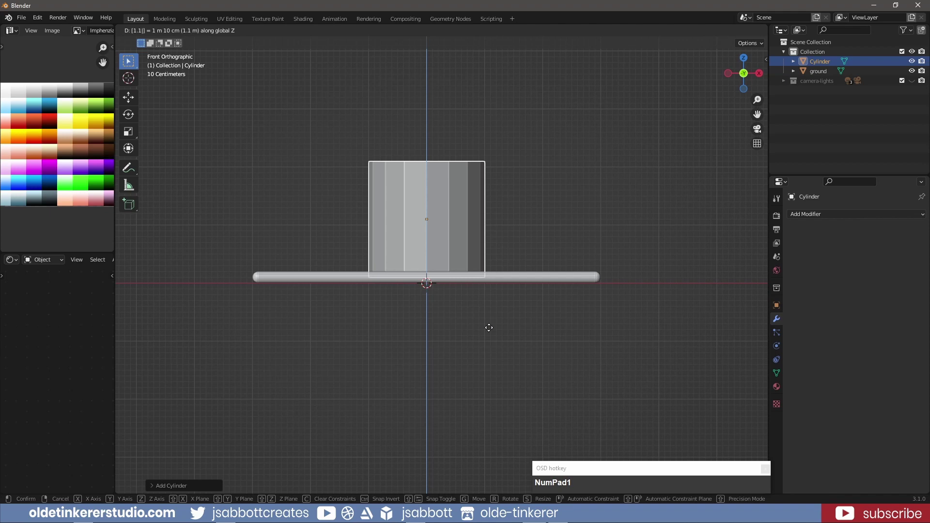
{"action": "left_click", "coordinate": [489, 327]}
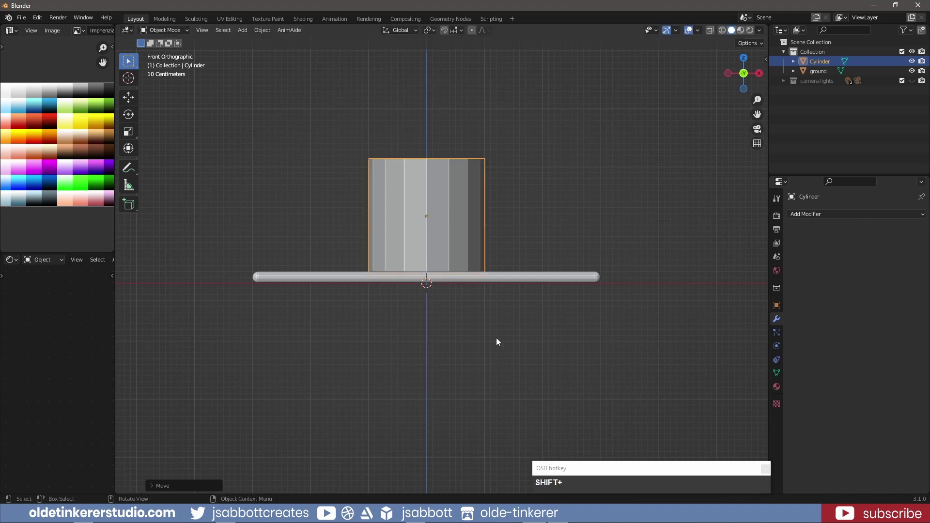
Scale the cylinder by 2 in X and Y only, and apply its scale.
{"action": "key", "text": "s"}
{"action": "key", "text": "shift+z"}
{"action": "type", "text": "2"}
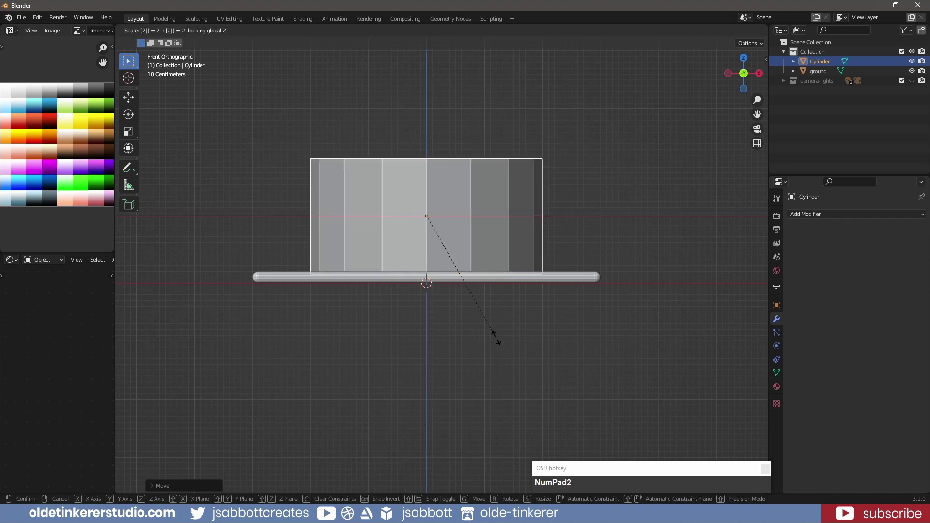
{"action": "left_click", "coordinate": [497, 341]}
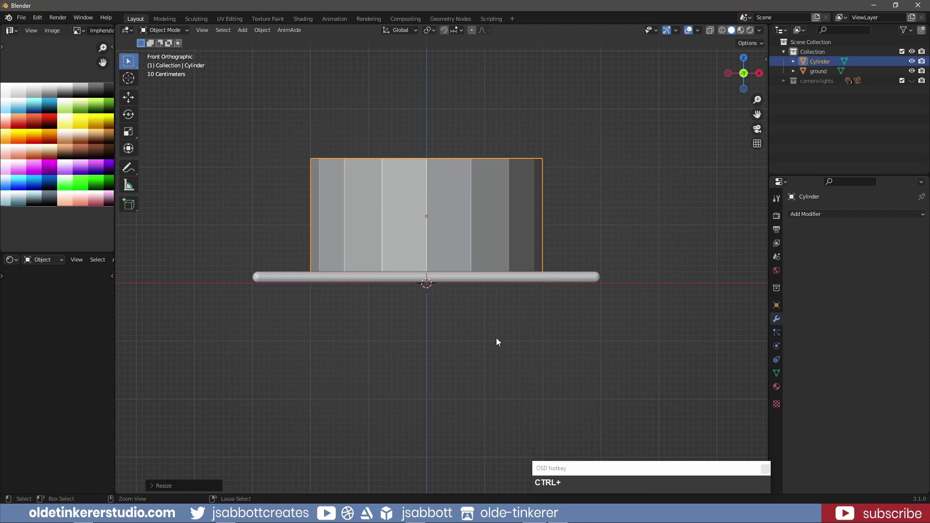
{"action": "key", "text": "ctrl+a"}
{"action": "left_click", "coordinate": [496, 339]}
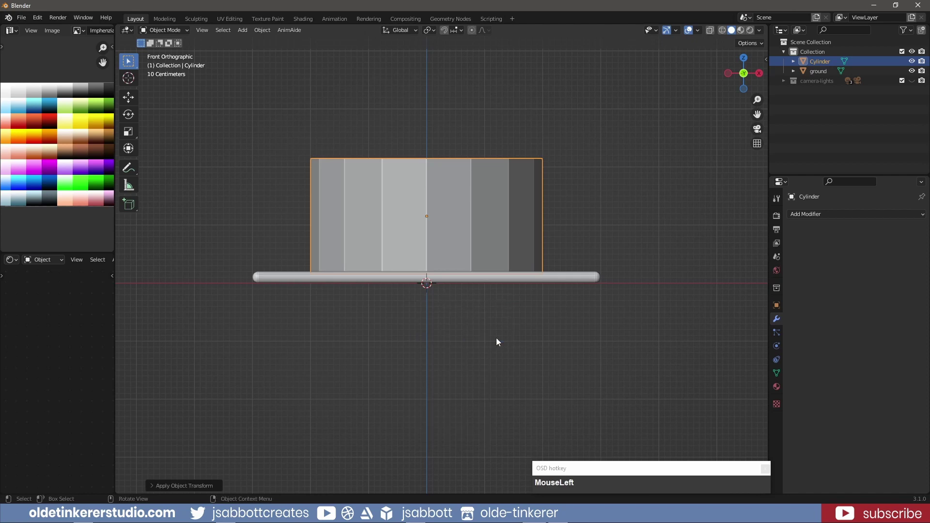
Enter Edit Mode on the cylinder and select all triangular faces of its top cap in face mode.
{"action": "key", "text": "Tab"}
{"action": "key", "text": "3"}
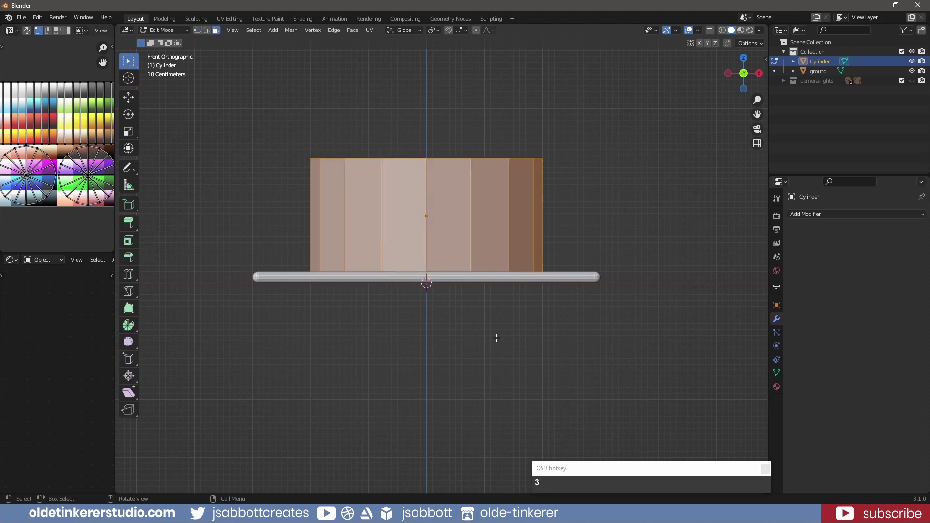
{"action": "key", "text": "KP_7"}
{"action": "middle_click_drag", "start_coordinate": [479, 187], "coordinate": [483, 247], "text": "shift"}
{"action": "key", "text": "alt+a"}
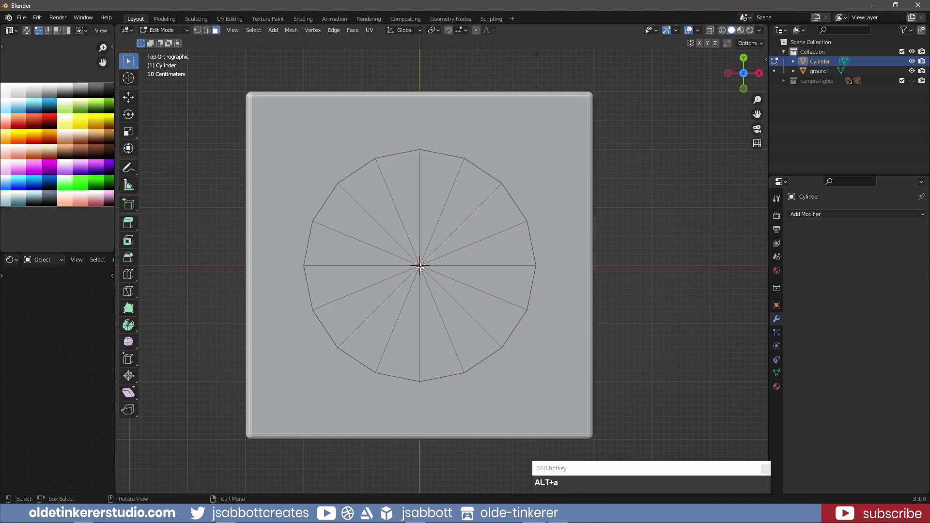
{"action": "left_click", "coordinate": [420, 266]}
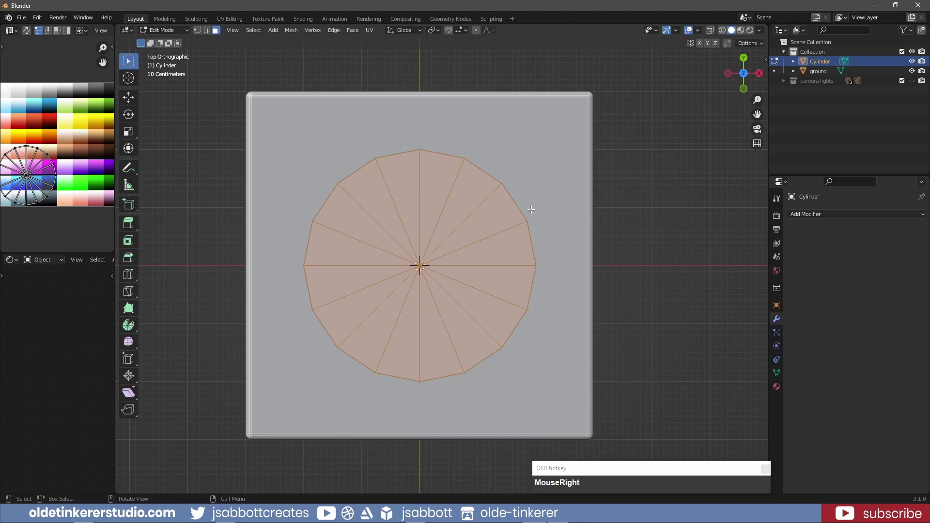
{"action": "key", "text": "i"}
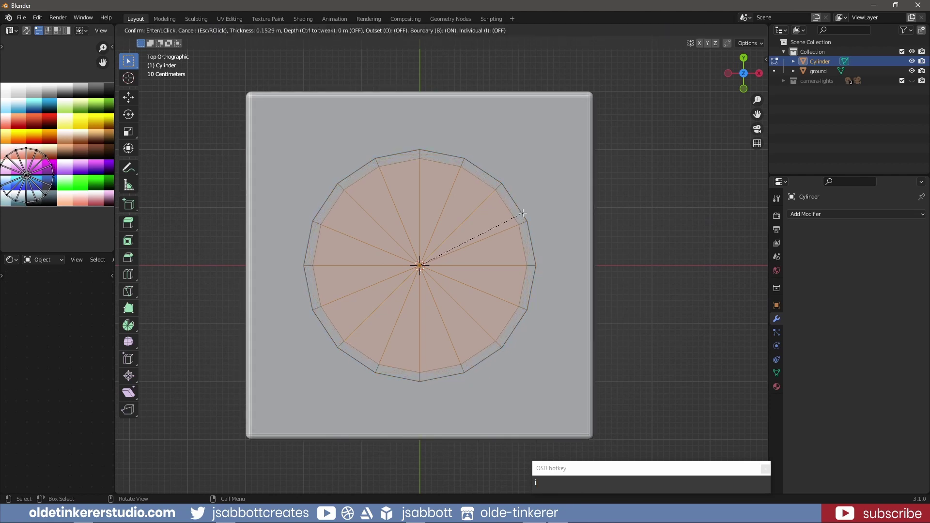
{"action": "left_click", "coordinate": [523, 213]}
{"action": "key", "text": "ctrl+z"}
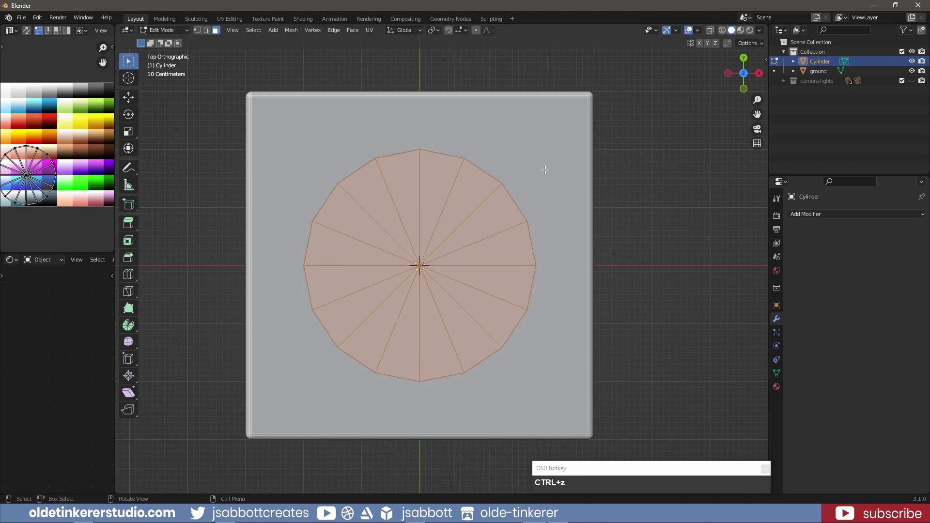
Inset the selected top cap by about 0.12 m and extrude it down to the cylinder's base to hollow it out.
{"action": "key", "text": "i"}
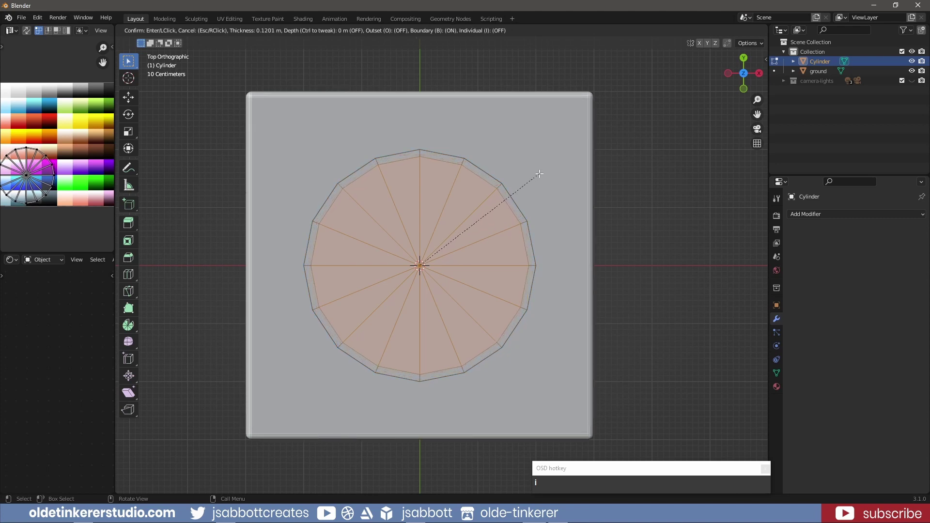
{"action": "left_click", "coordinate": [541, 174]}
{"action": "key", "text": "KP_1"}
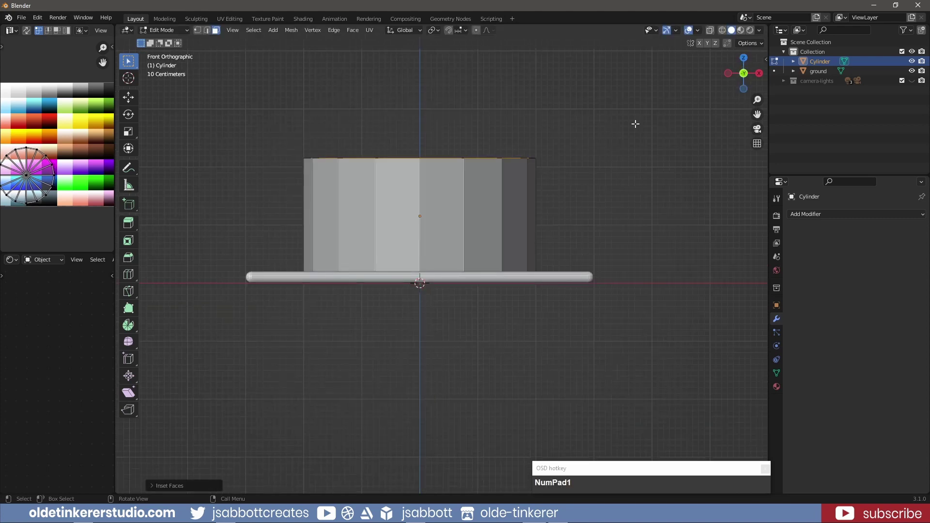
{"action": "left_click", "coordinate": [722, 30]}
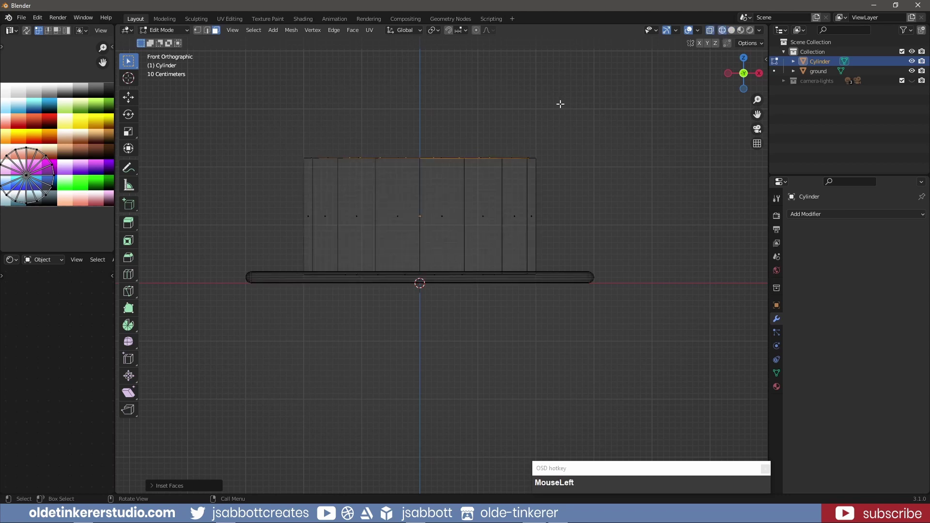
{"action": "key", "text": "e"}
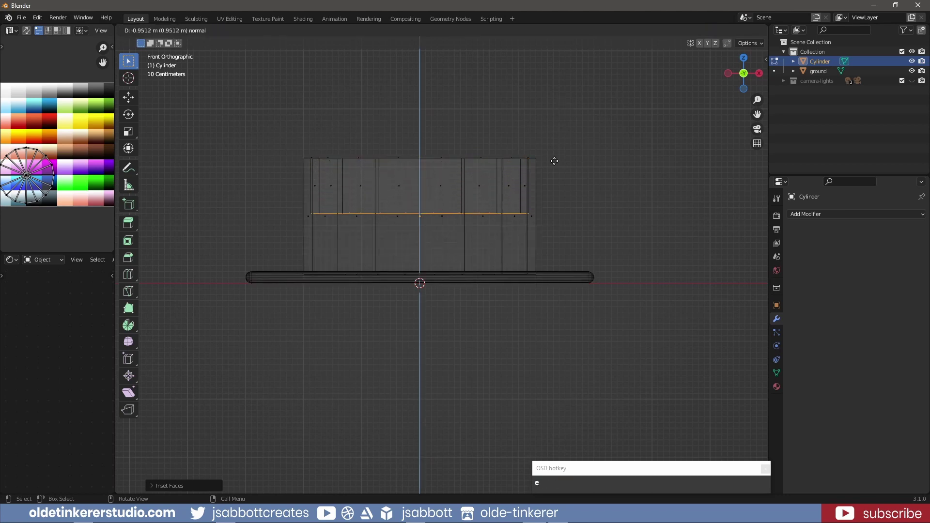
{"action": "left_click", "coordinate": [555, 218]}
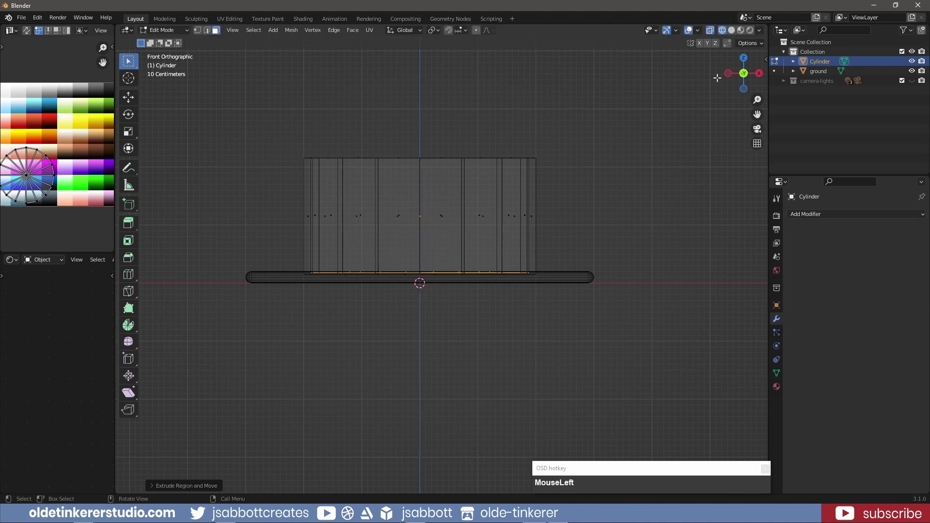
{"action": "left_click", "coordinate": [732, 31]}
Extrude the inner top edge loop in place and scale it inward to widen the rim.
{"action": "mouse_move", "coordinate": [438, 101]}
{"action": "middle_mouse_down"}
{"action": "mouse_move", "coordinate": [442, 160]}
{"action": "mouse_move", "coordinate": [433, 179]}
{"action": "middle_mouse_up"}
{"action": "key", "text": "2"}
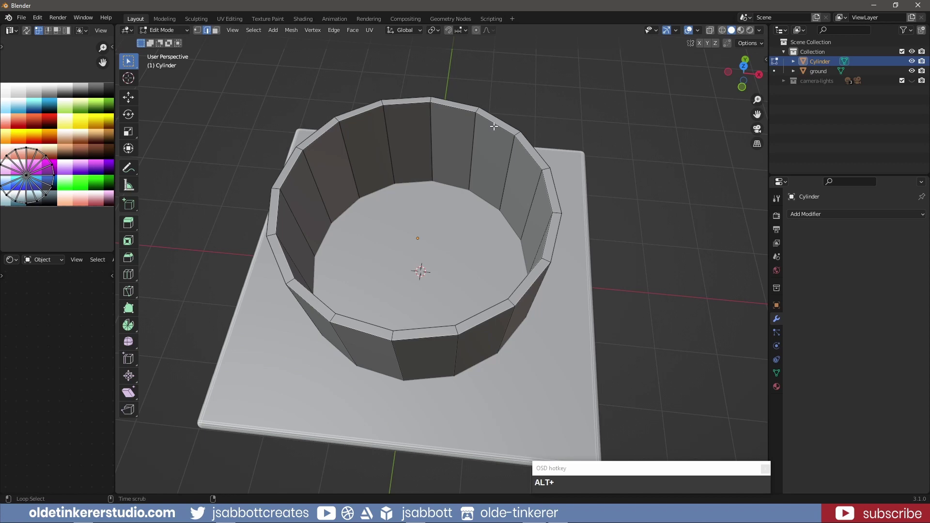
{"action": "left_click", "coordinate": [494, 125], "text": "alt"}
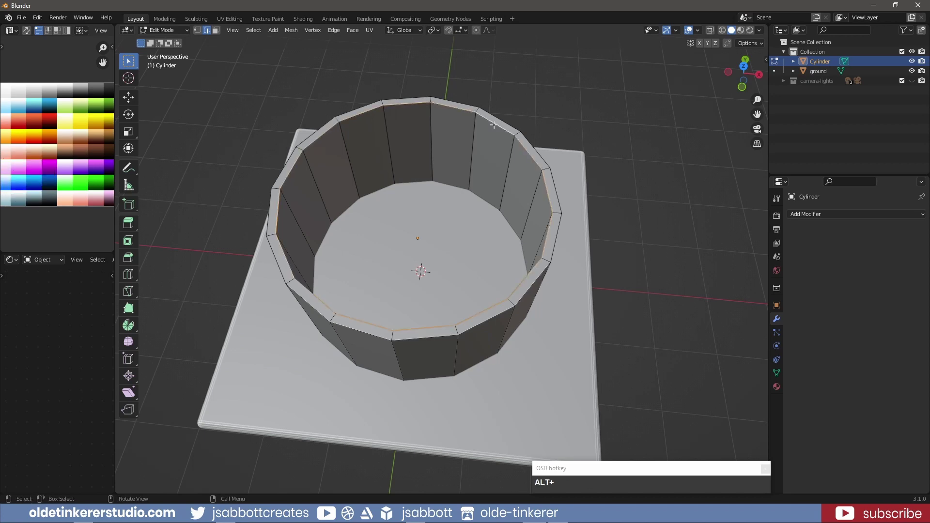
{"action": "key", "text": "e"}
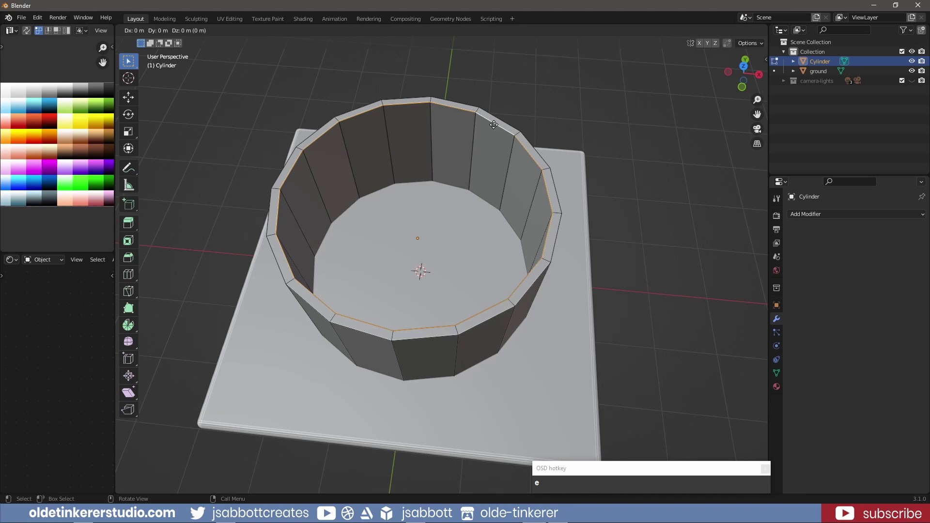
{"action": "left_click", "coordinate": [494, 125]}
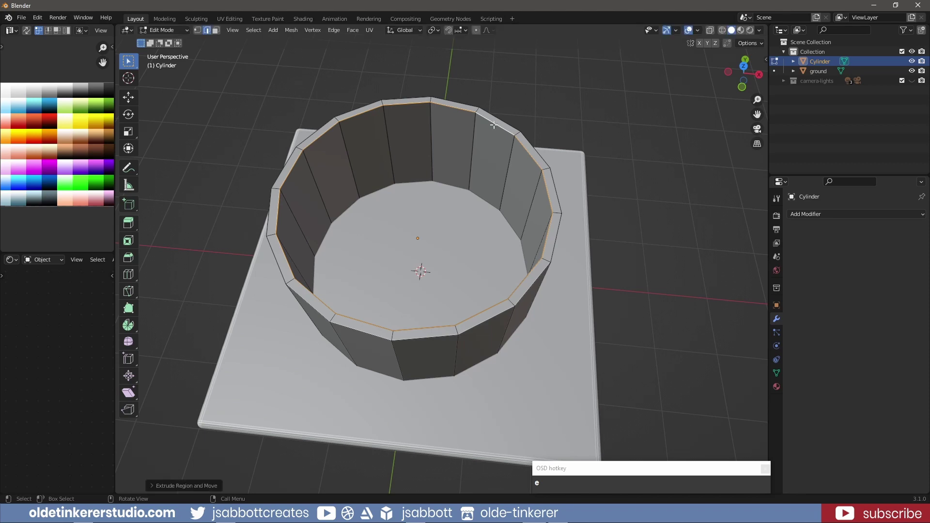
{"action": "key", "text": "KP_7"}
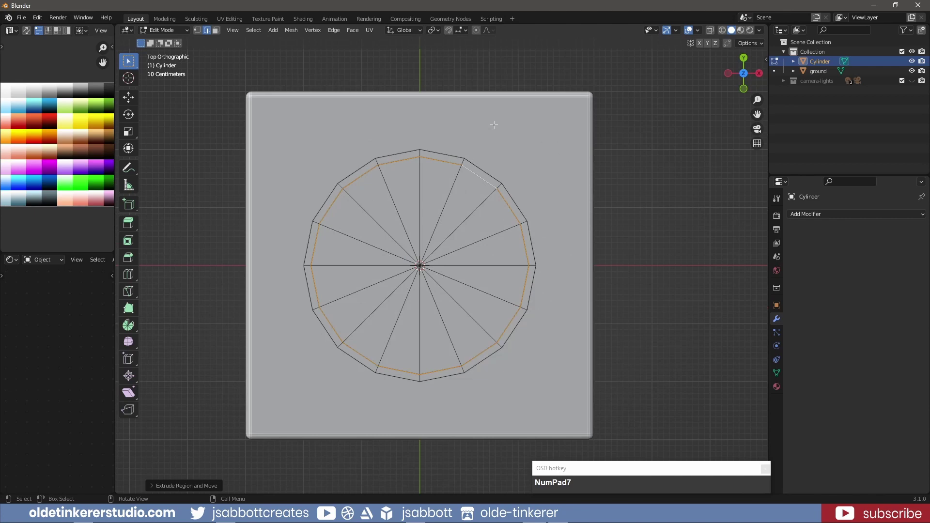
{"action": "key", "text": "s"}
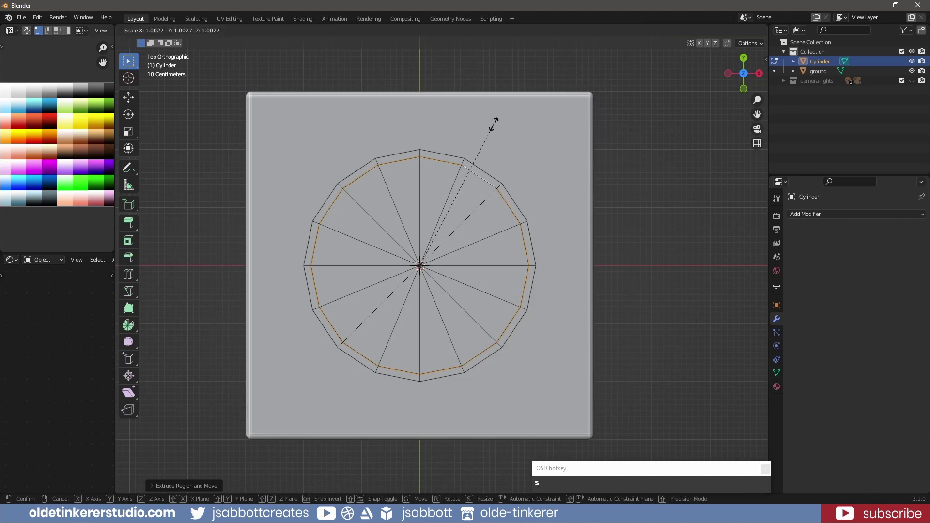
{"action": "left_click", "coordinate": [480, 146]}
Extrude the rim's inner edge loop a short way down along Z to form a lip.
{"action": "middle_click_drag", "start_coordinate": [552, 287], "coordinate": [546, 251]}
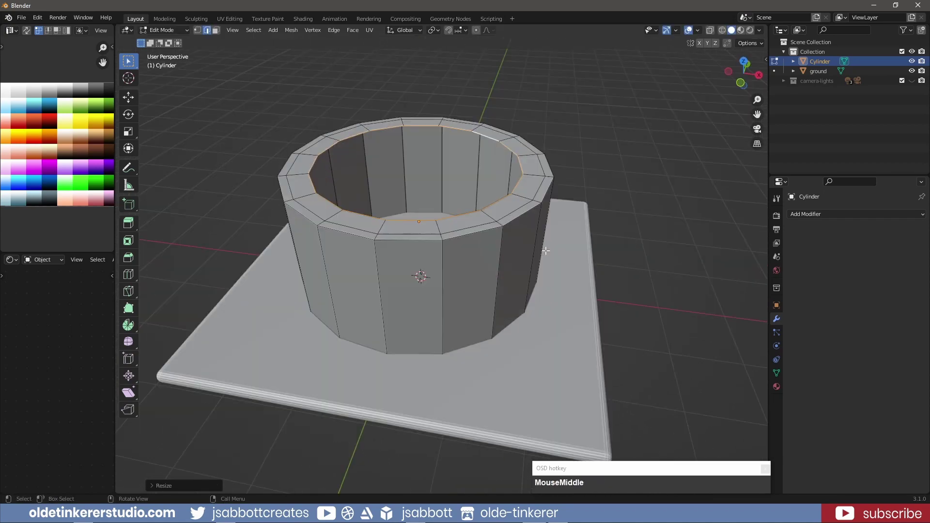
{"action": "key", "text": "e"}
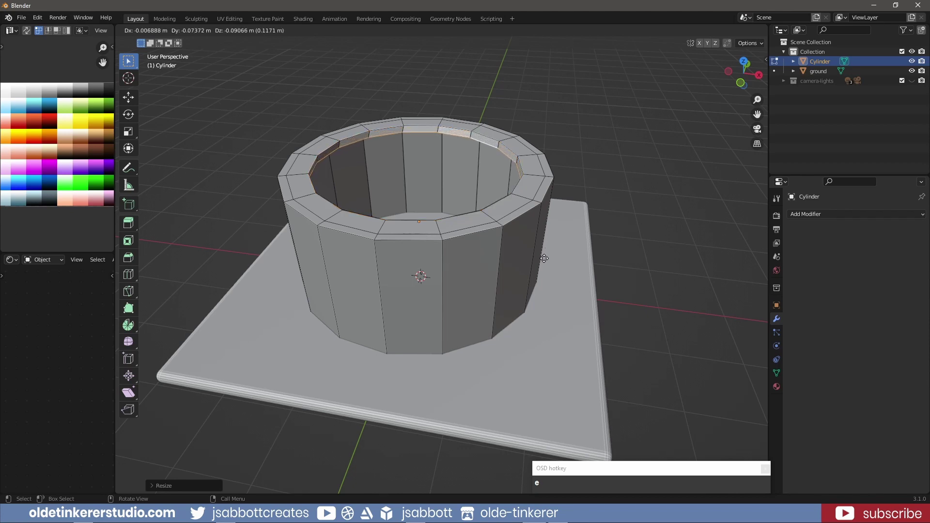
{"action": "key", "text": "z"}
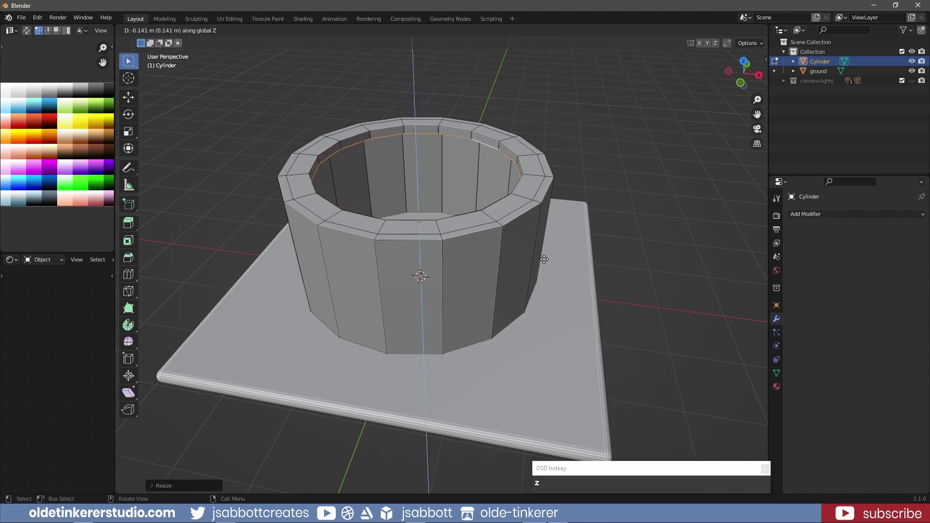
{"action": "left_click", "coordinate": [545, 260]}
Select the face ring of the inner lip and move it down about 0.11 m along Z to slope the rim inward.
{"action": "key", "text": "3"}
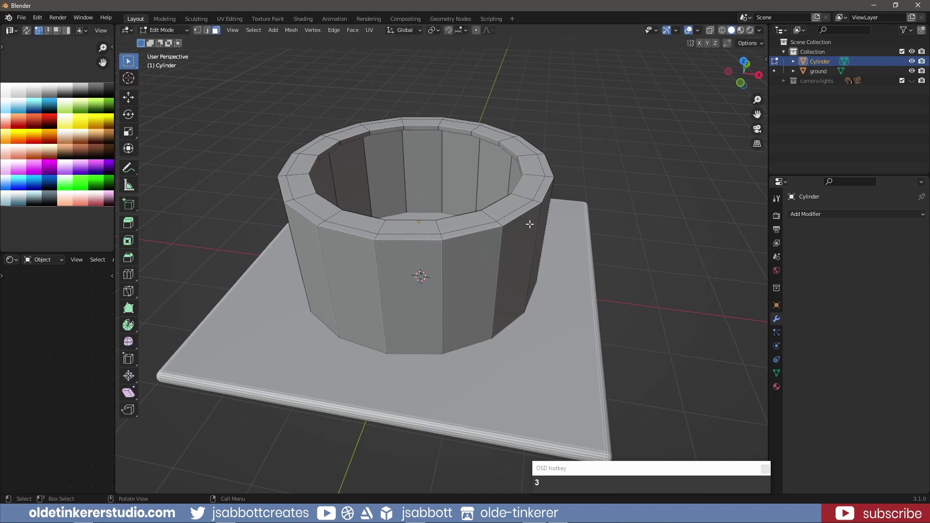
{"action": "left_click", "coordinate": [403, 128], "text": "alt"}
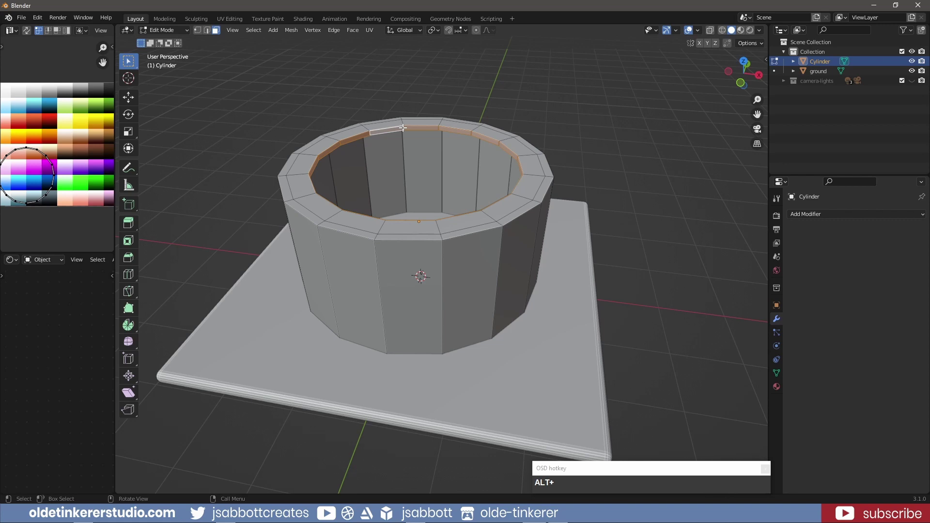
{"action": "key", "text": "g"}
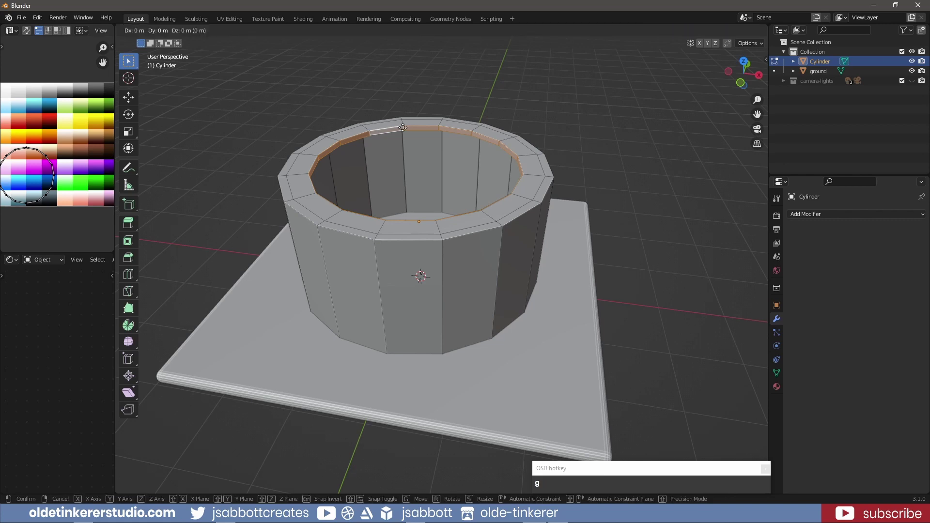
{"action": "key", "text": "z"}
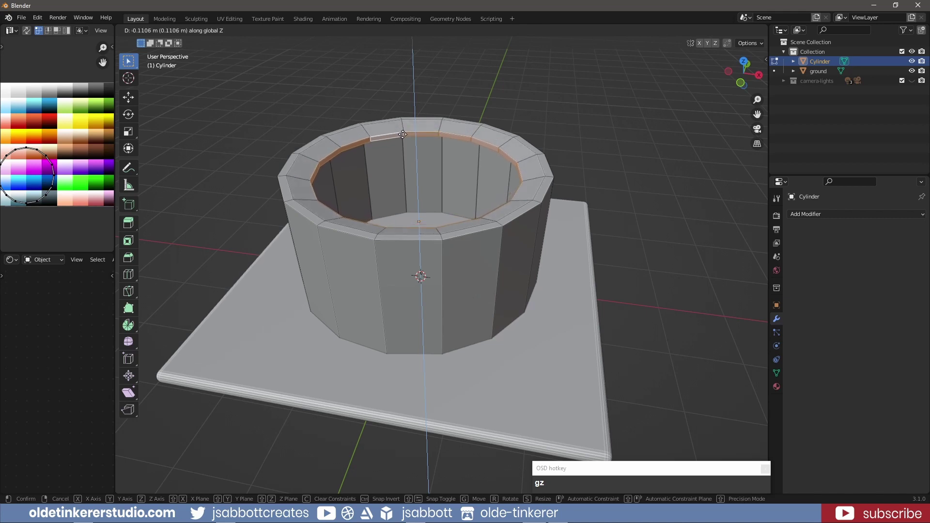
{"action": "left_click", "coordinate": [403, 134]}
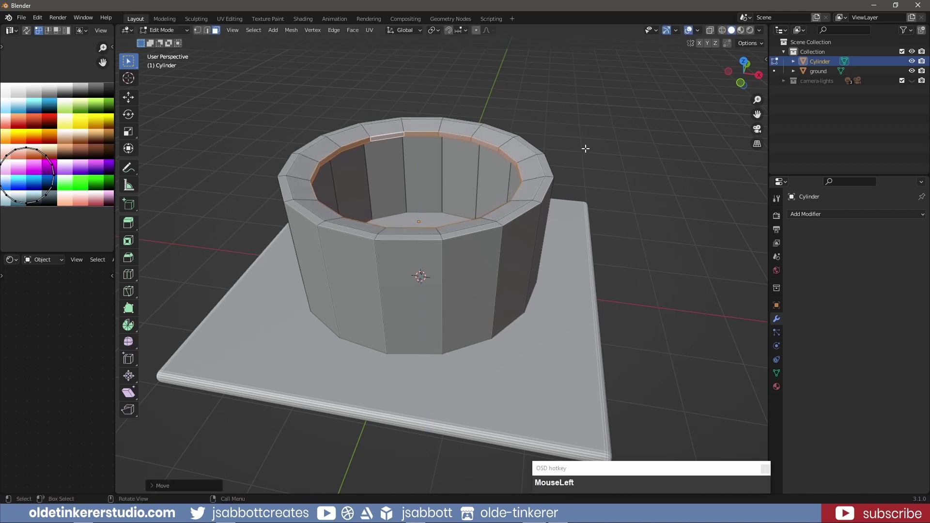
Clear the selection and add three evenly spaced horizontal loop cuts around the cylinder's outer wall.
{"action": "key", "text": "alt+a"}
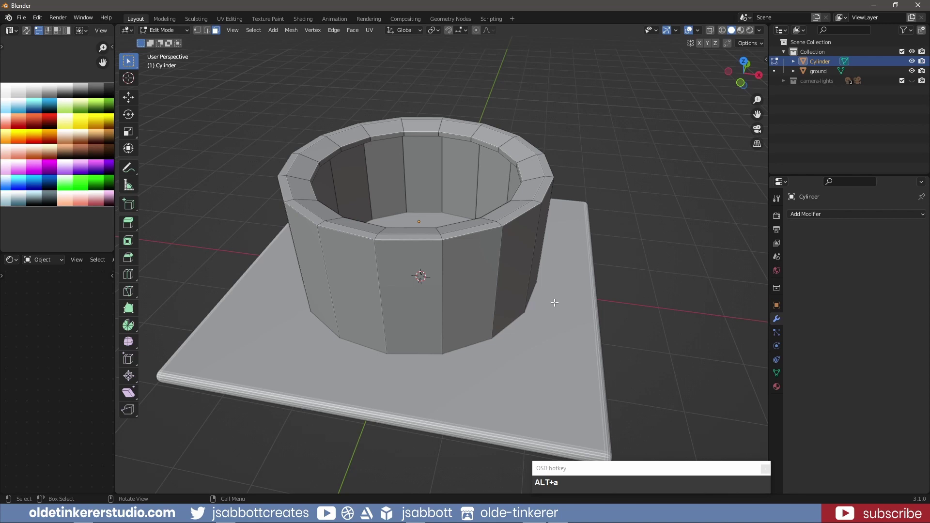
{"action": "key", "text": "KP_1"}
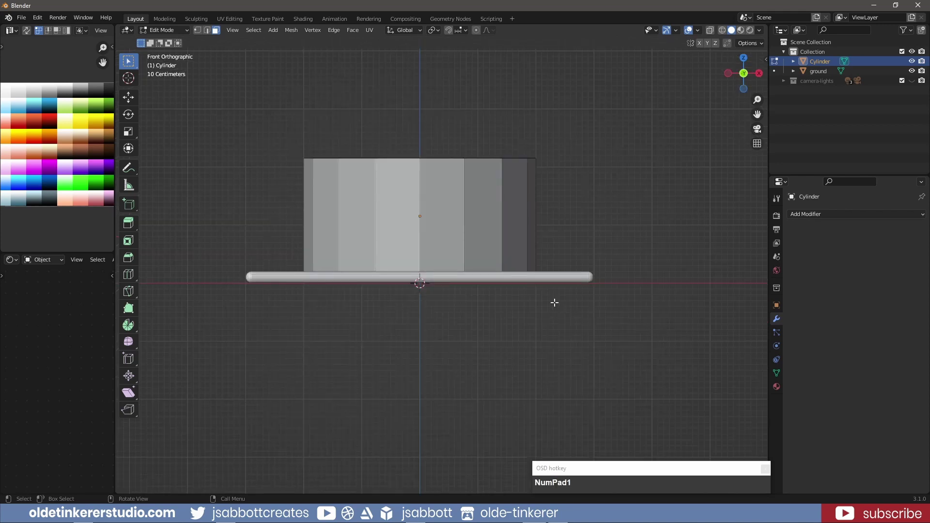
{"action": "scroll", "coordinate": [467, 236], "scroll_direction": "up", "scroll_amount": 2}
{"action": "key", "text": "ctrl+r"}
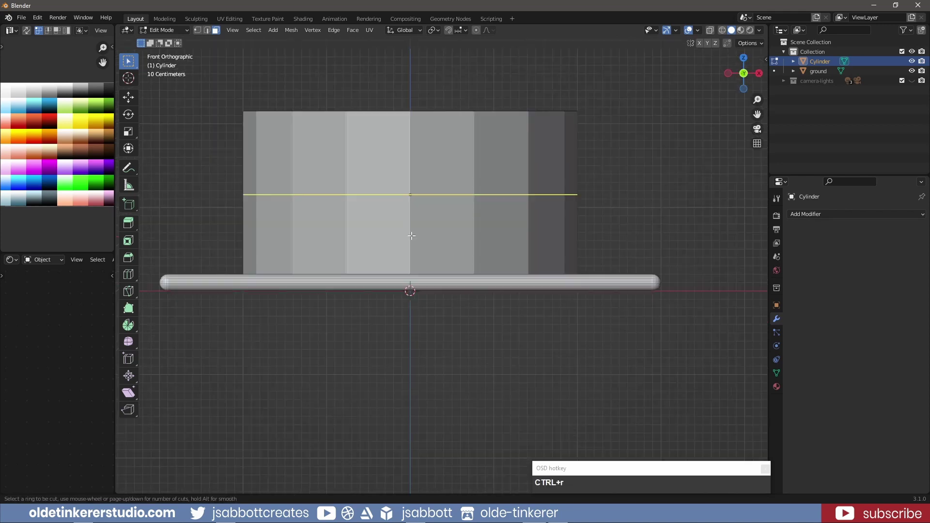
{"action": "scroll", "coordinate": [412, 236], "scroll_direction": "up", "scroll_amount": 2}
{"action": "left_click", "coordinate": [411, 235]}
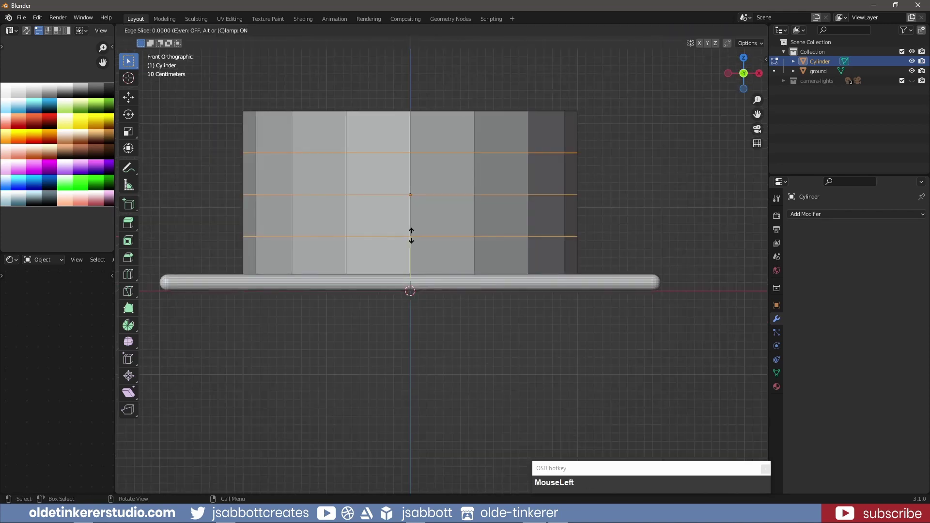
{"action": "left_click", "coordinate": [412, 236]}
Add three evenly spaced horizontal loop cuts around the cylinder's inner wall.
{"action": "mouse_move", "coordinate": [443, 142]}
{"action": "middle_mouse_down"}
{"action": "mouse_move", "coordinate": [442, 118]}
{"action": "mouse_move", "coordinate": [441, 141]}
{"action": "middle_mouse_up"}
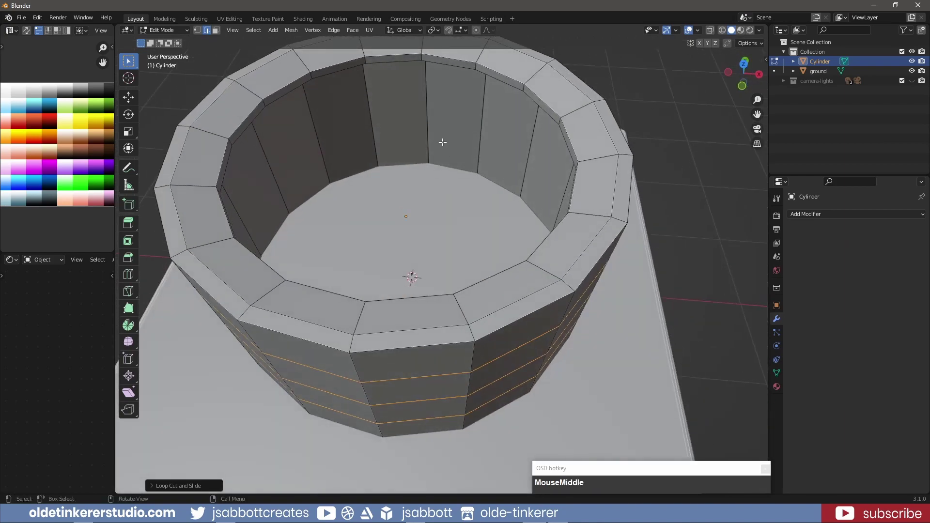
{"action": "key", "text": "ctrl+r"}
{"action": "scroll", "coordinate": [431, 139], "scroll_direction": "up", "scroll_amount": 2}
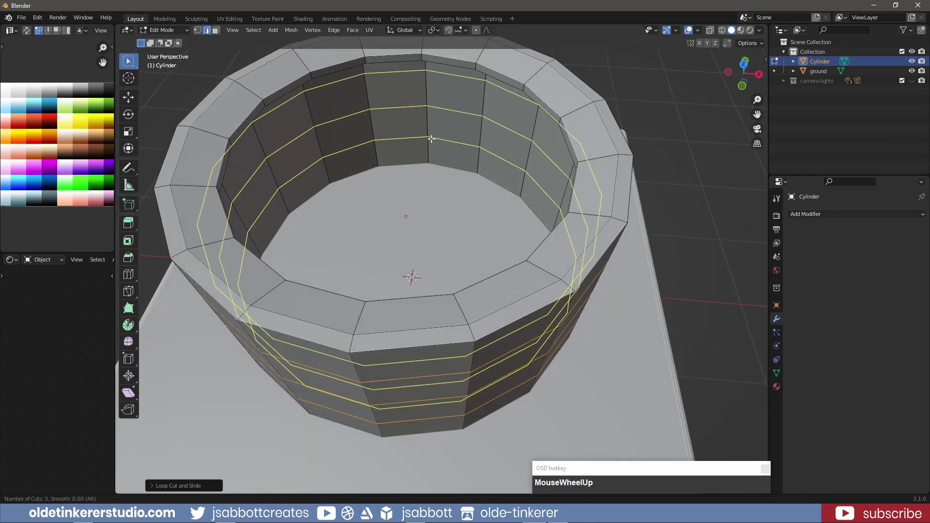
{"action": "left_click", "coordinate": [432, 139]}
{"action": "left_click", "coordinate": [431, 139]}
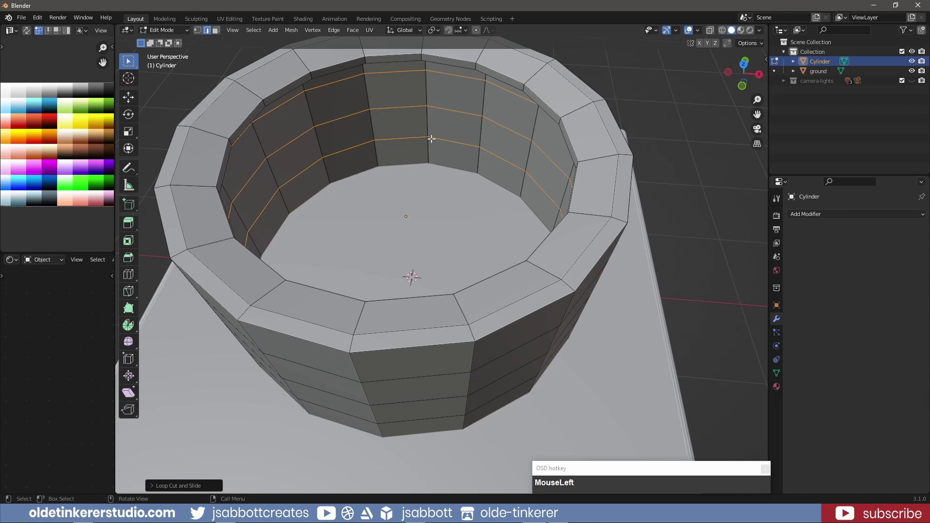
Add the three outer wall loops to the selected inner loops and edge-slide them all down toward the base.
{"action": "left_click", "coordinate": [415, 379], "text": "alt+shift"}
{"action": "left_click", "coordinate": [414, 404], "text": "alt+shift"}
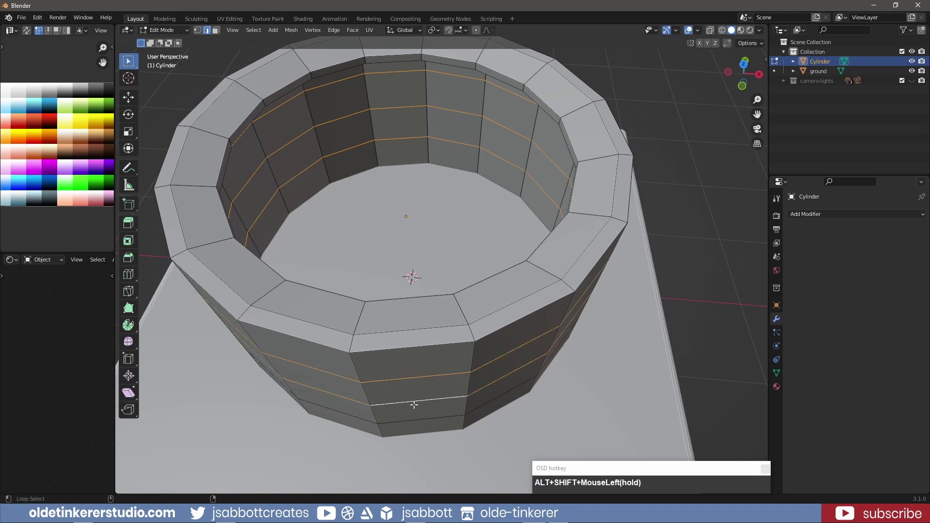
{"action": "key", "text": "KP_1"}
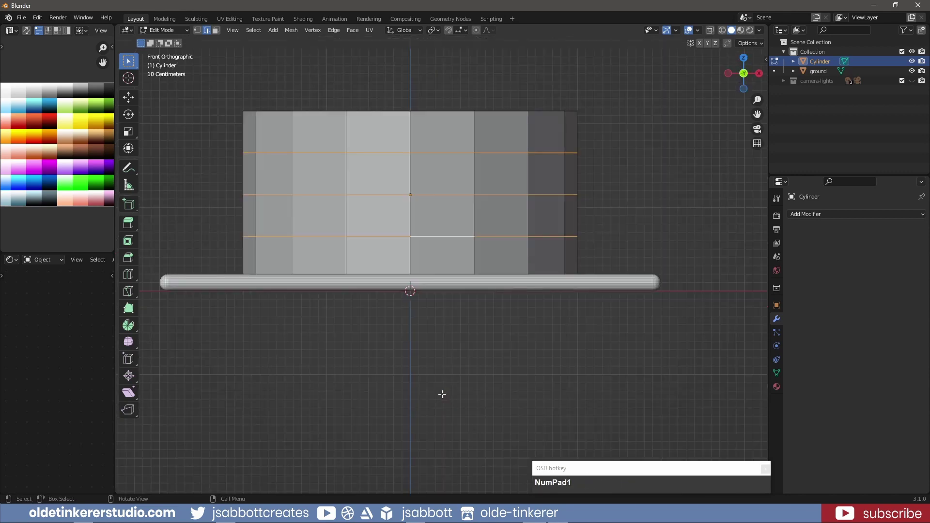
{"action": "key", "text": "g"}
{"action": "key", "text": "g"}
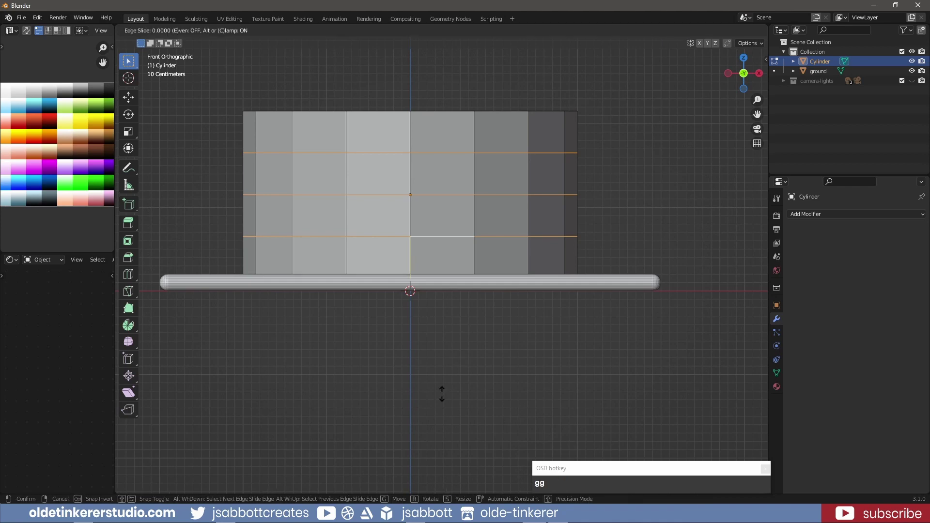
{"action": "left_click", "coordinate": [442, 425]}
{"action": "middle_click_drag", "start_coordinate": [477, 332], "coordinate": [423, 155]}
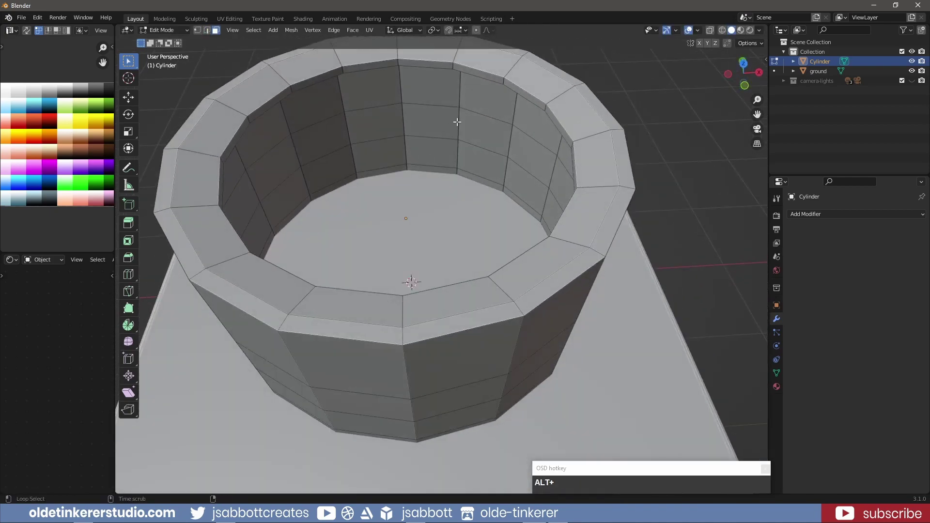
Select the three lower face rings of the cylinder's inner wall and extrude them inward along their normals by about 0.33 m.
{"action": "middle_click_drag", "start_coordinate": [457, 121], "coordinate": [409, 174]}
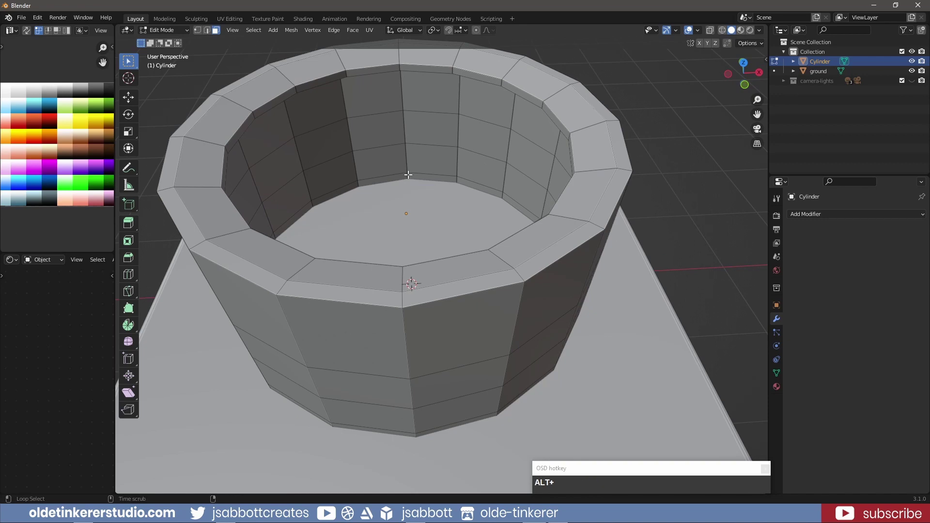
{"action": "left_click", "coordinate": [407, 161], "text": "alt"}
{"action": "left_click", "coordinate": [406, 156], "text": "alt+shift"}
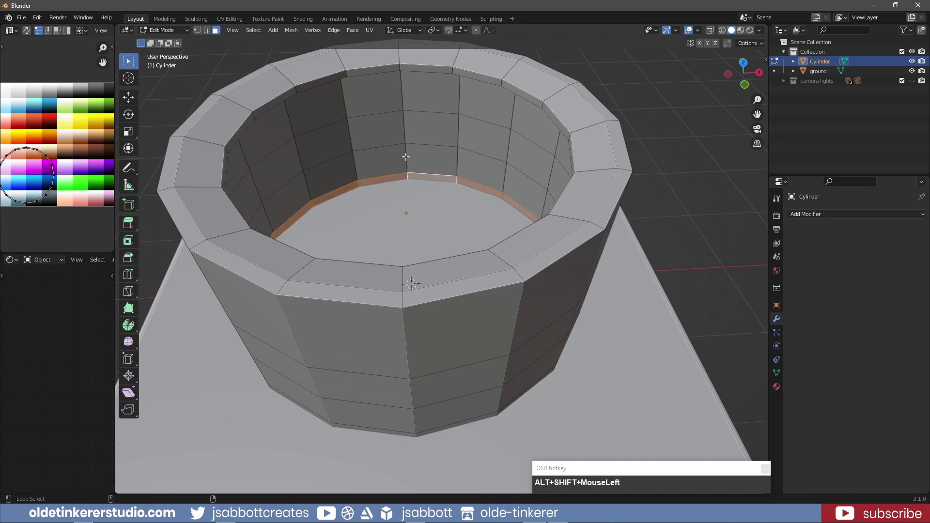
{"action": "left_click", "coordinate": [403, 125], "text": "alt+shift"}
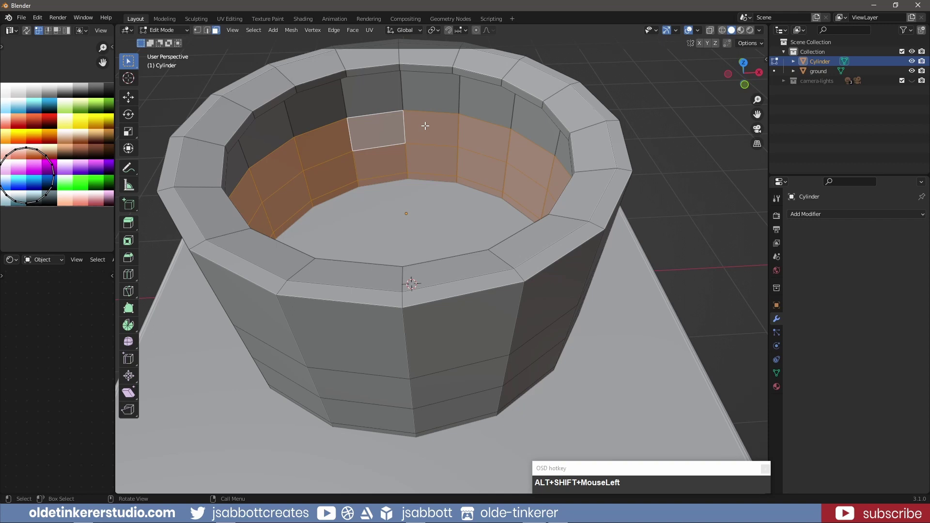
{"action": "key", "text": "alt+e"}
{"action": "left_click", "coordinate": [425, 126]}
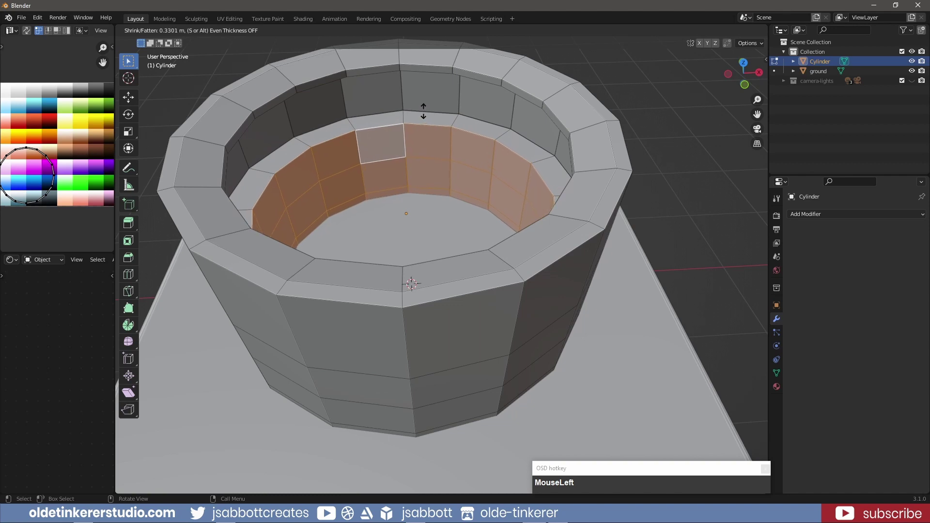
{"action": "left_click", "coordinate": [424, 111]}
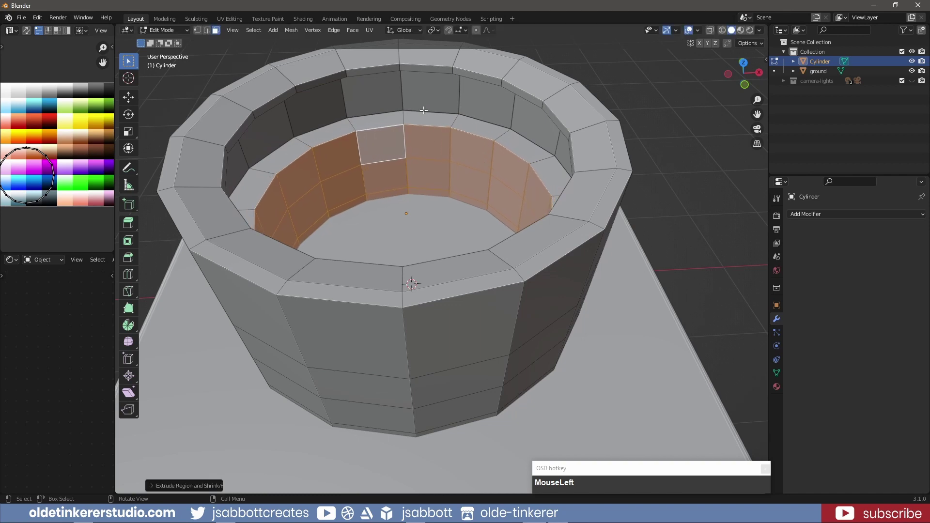
Remove the upper ring from the selection and extrude the remaining two inner rings inward along their normals by about 0.31 m.
{"action": "left_click", "coordinate": [407, 150], "text": "alt+shift"}
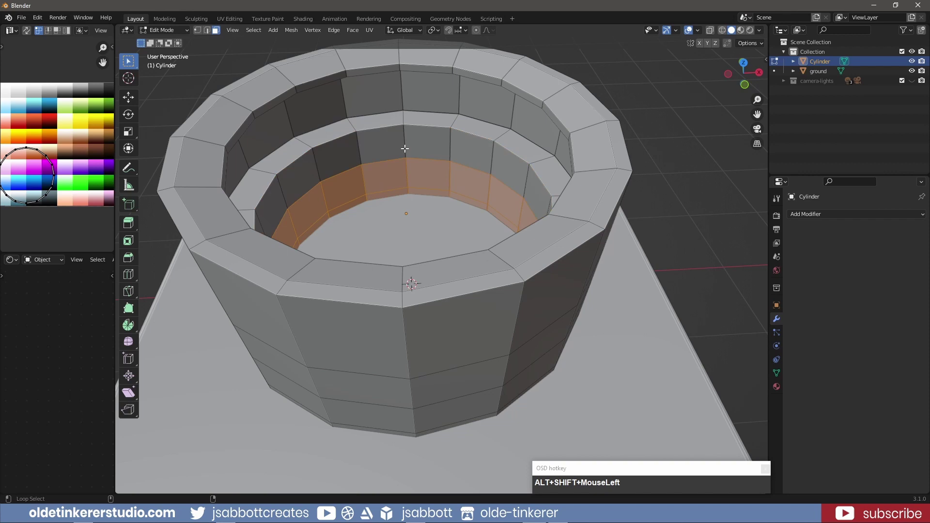
{"action": "key", "text": "alt+e"}
{"action": "left_click", "coordinate": [429, 132]}
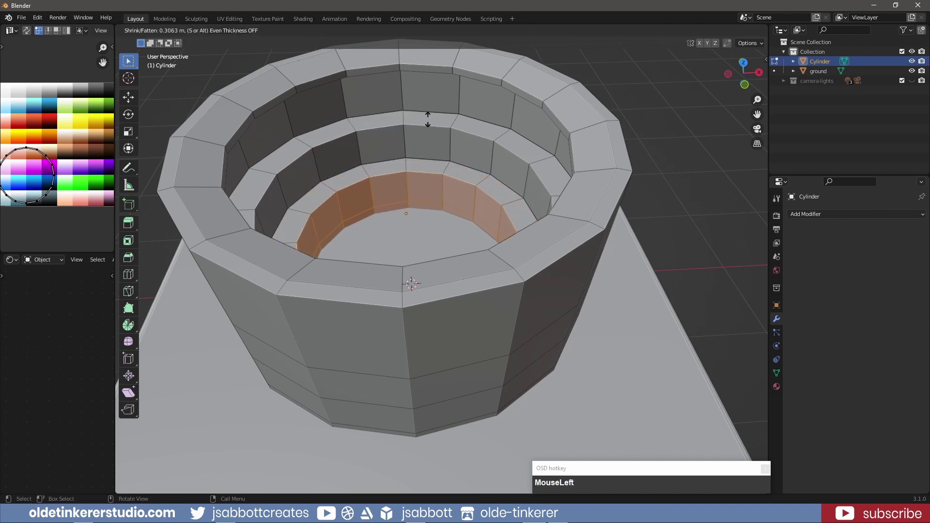
{"action": "left_click", "coordinate": [428, 120]}
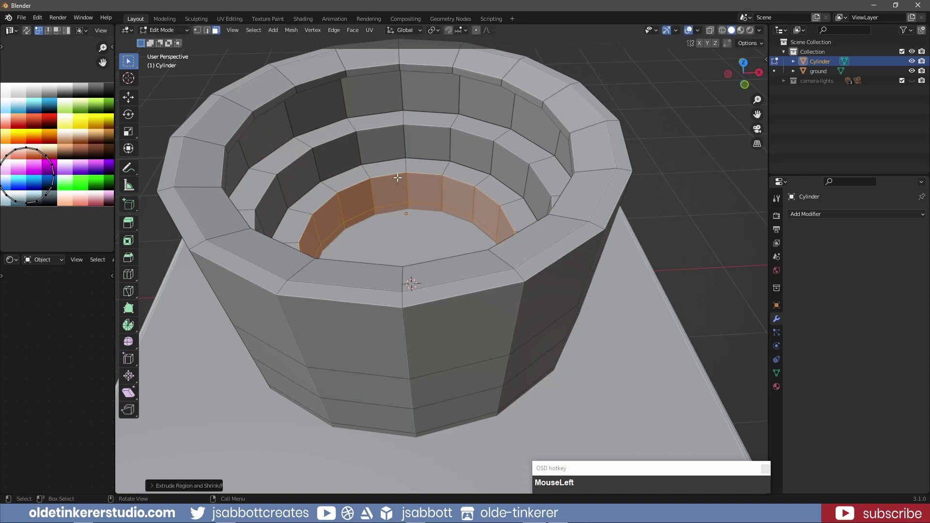
Select only the lowest inner face ring and extrude it inward along its normals to form a narrow bottom tier.
{"action": "left_click", "coordinate": [374, 194], "text": "alt"}
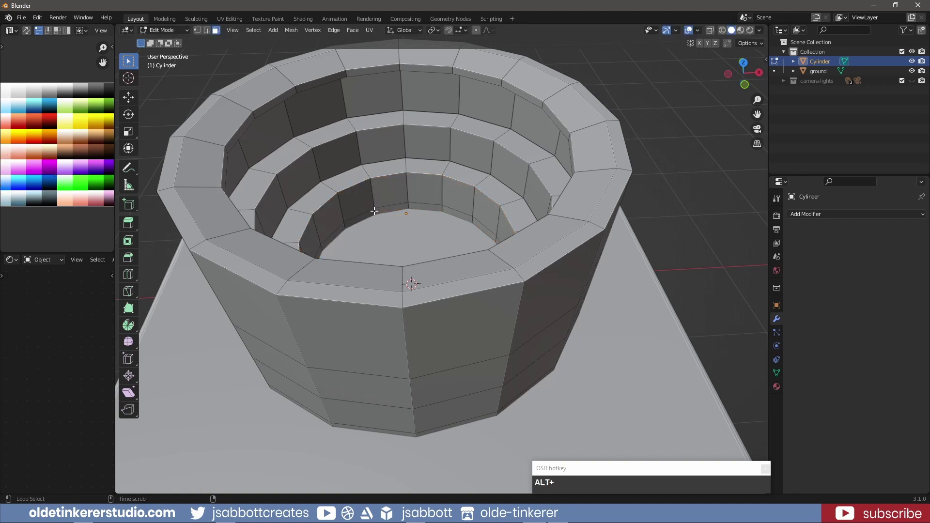
{"action": "left_click", "coordinate": [374, 211], "text": "alt"}
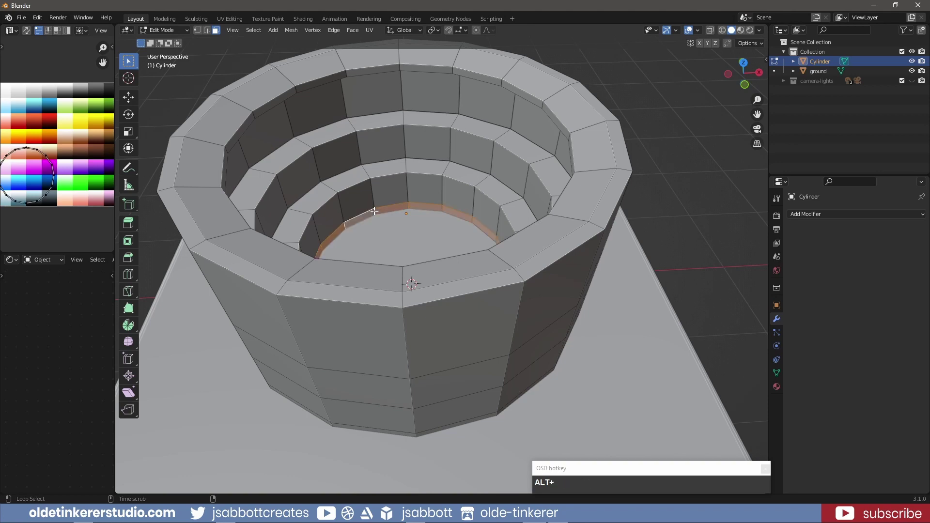
{"action": "key", "text": "alt+e"}
{"action": "left_click", "coordinate": [423, 169]}
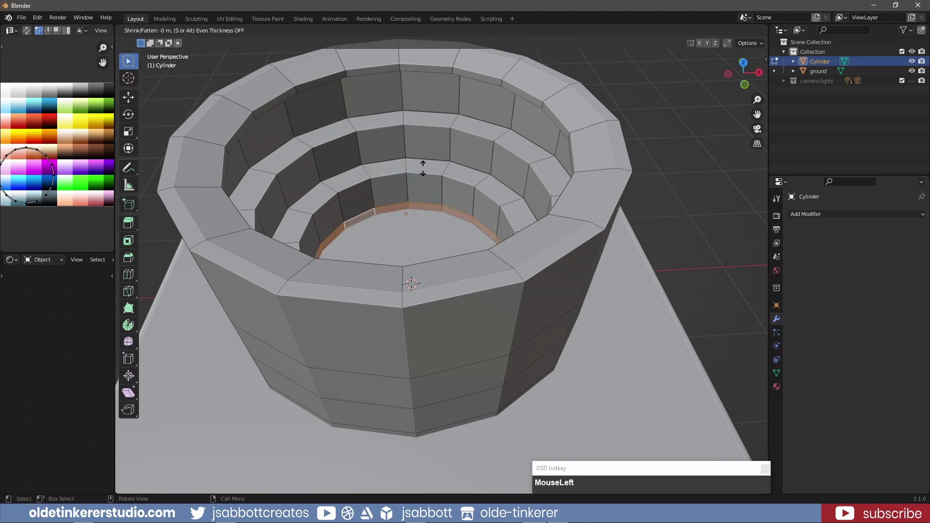
{"action": "left_click", "coordinate": [423, 159]}
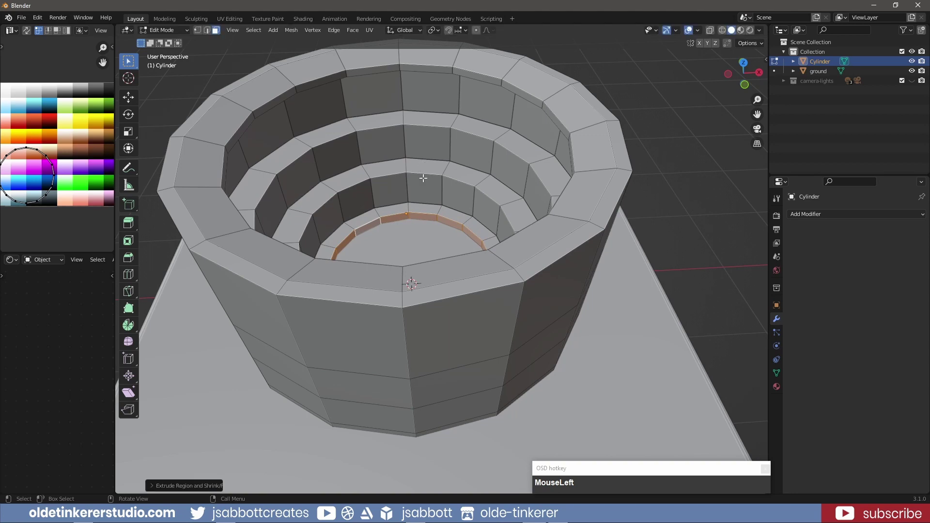
Select the bottom tier's upper inner edge loop and move it down about 0.06 m along Z.
{"action": "key", "text": "alt+a"}
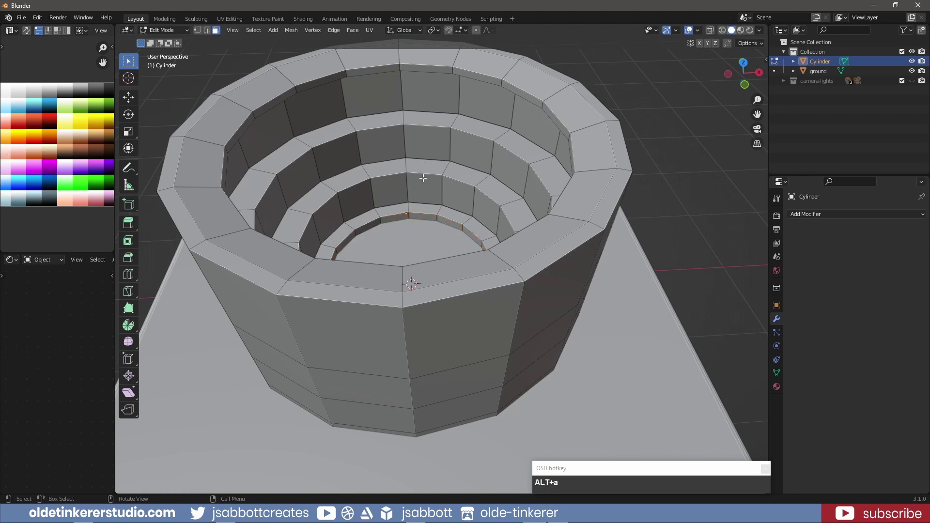
{"action": "key", "text": "2"}
{"action": "left_click", "coordinate": [395, 213], "text": "alt"}
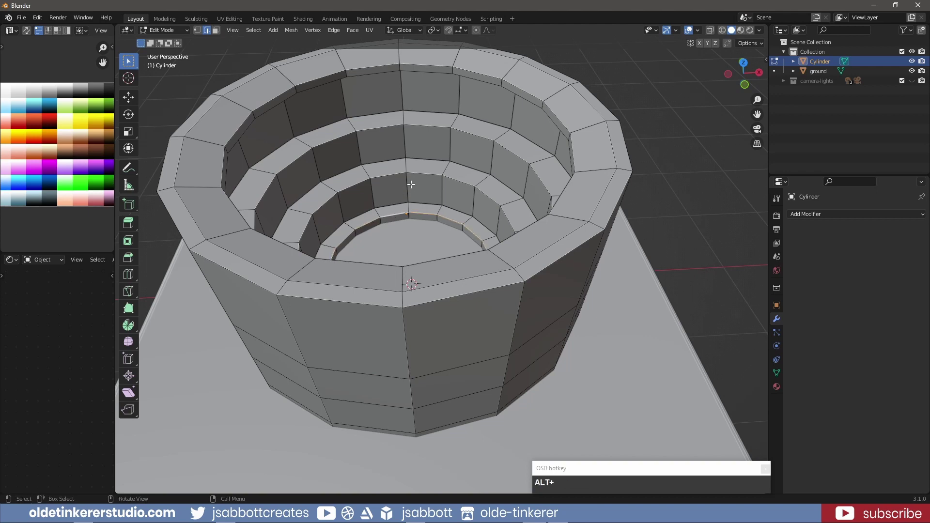
{"action": "key", "text": "g"}
{"action": "key", "text": "z"}
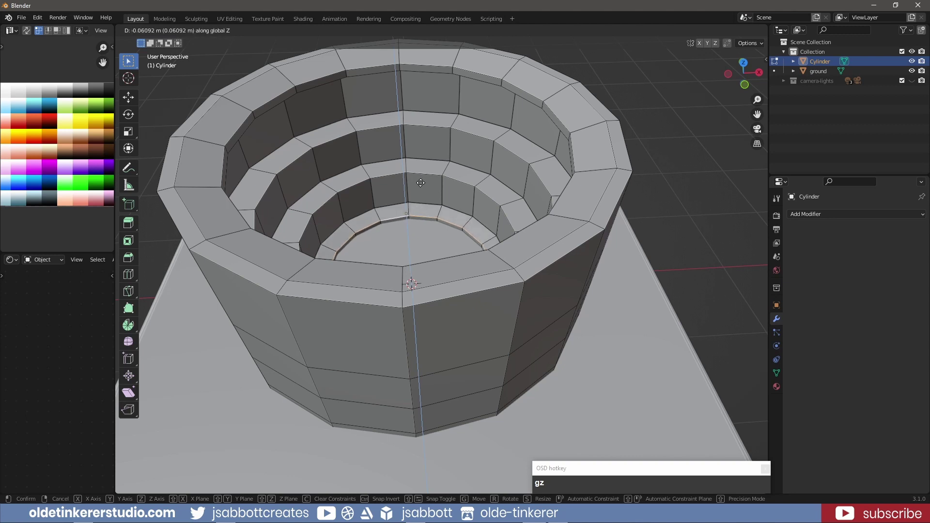
{"action": "left_click", "coordinate": [420, 183]}
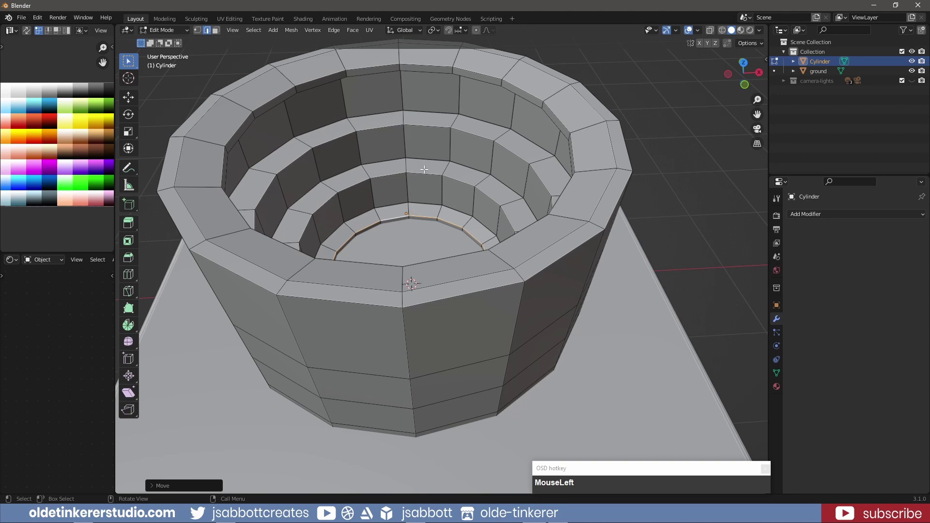
Select the inner rim edge loops of the two upper tiers and move them down about 0.26 m along Z to slope the tiers.
{"action": "left_click", "coordinate": [377, 177], "text": "alt"}
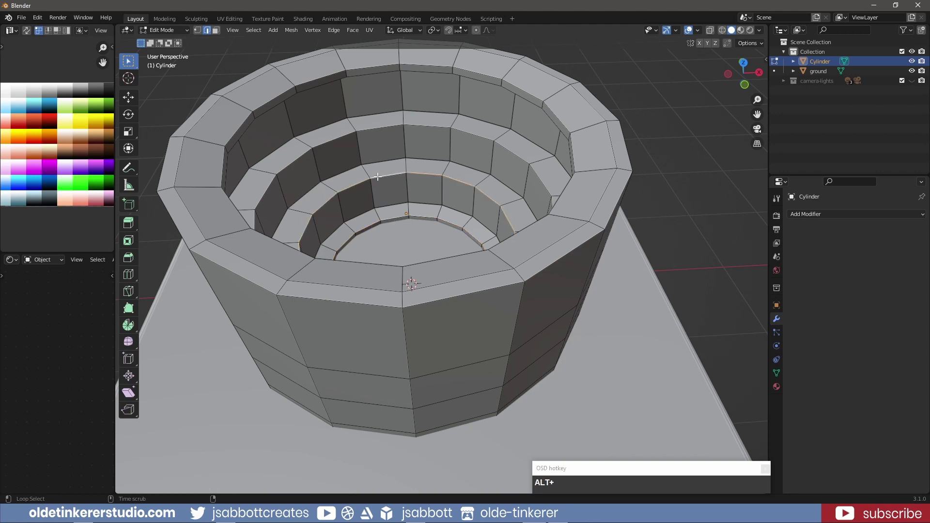
{"action": "left_click", "coordinate": [347, 135], "text": "alt+shift"}
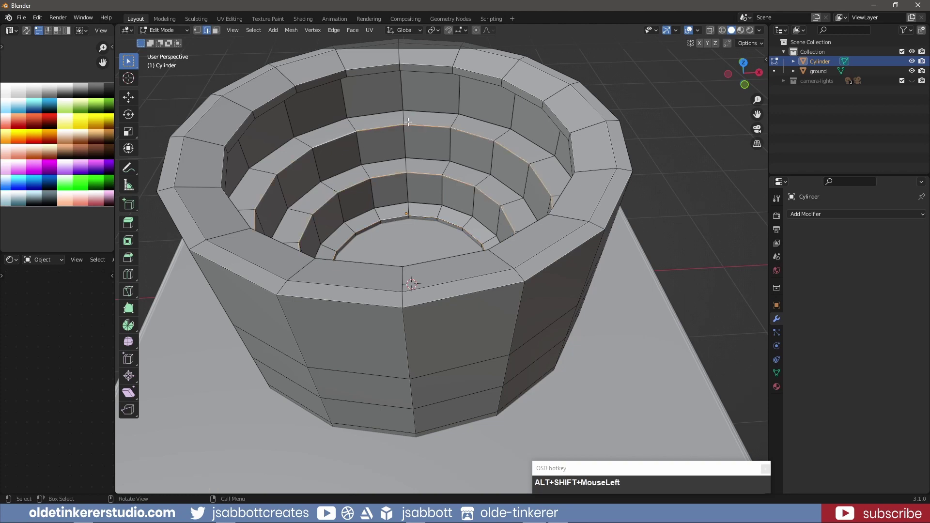
{"action": "key", "text": "g"}
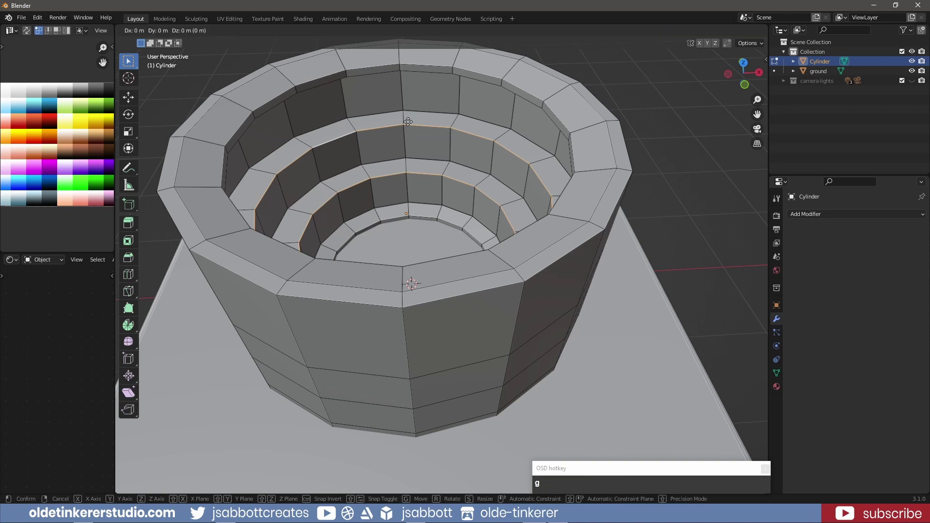
{"action": "key", "text": "z"}
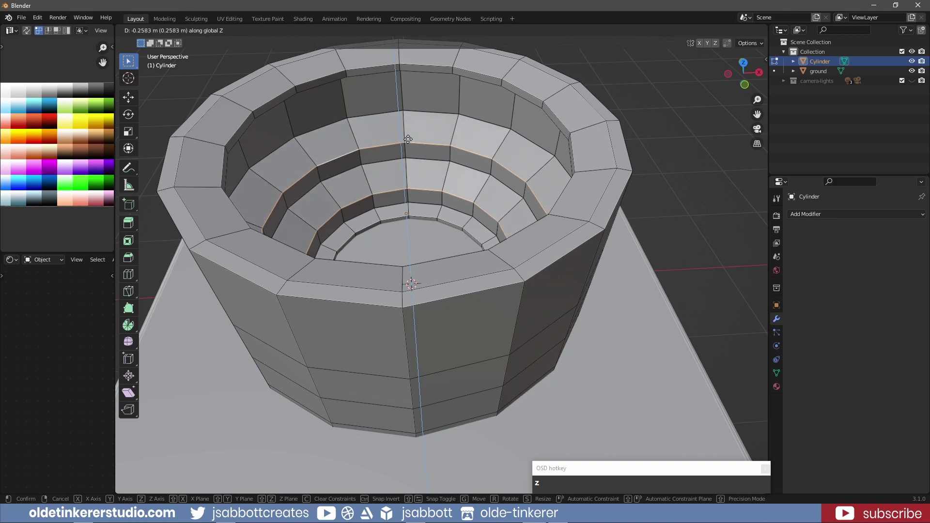
{"action": "left_click", "coordinate": [408, 139]}
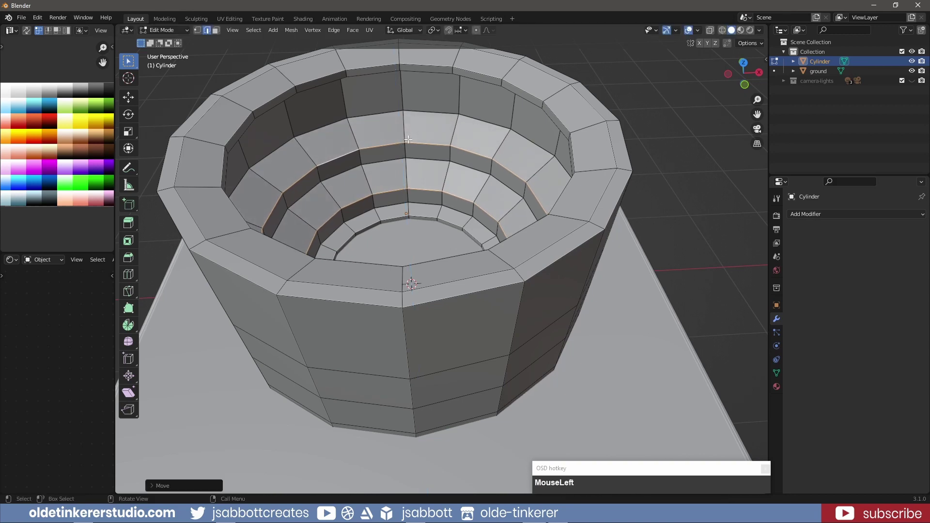
Select every second vertical edge line around the tiered inner wall and bevel them about 0.13 m wide with one segment.
{"action": "left_click", "coordinate": [406, 168], "text": "alt"}
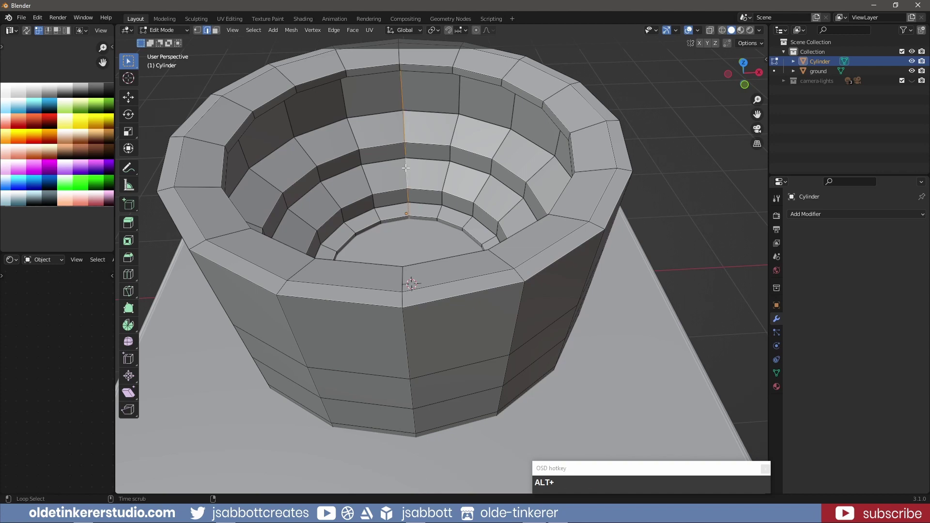
{"action": "left_click", "coordinate": [337, 192], "text": "alt+shift"}
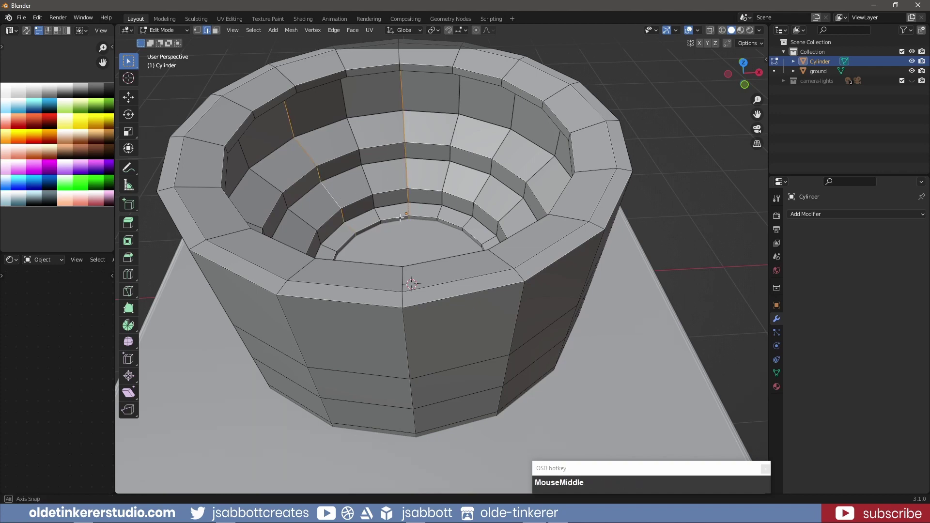
{"action": "middle_click_drag", "start_coordinate": [400, 218], "coordinate": [319, 172]}
{"action": "left_click", "coordinate": [412, 149], "text": "alt+shift"}
{"action": "left_click", "coordinate": [347, 185], "text": "alt+shift"}
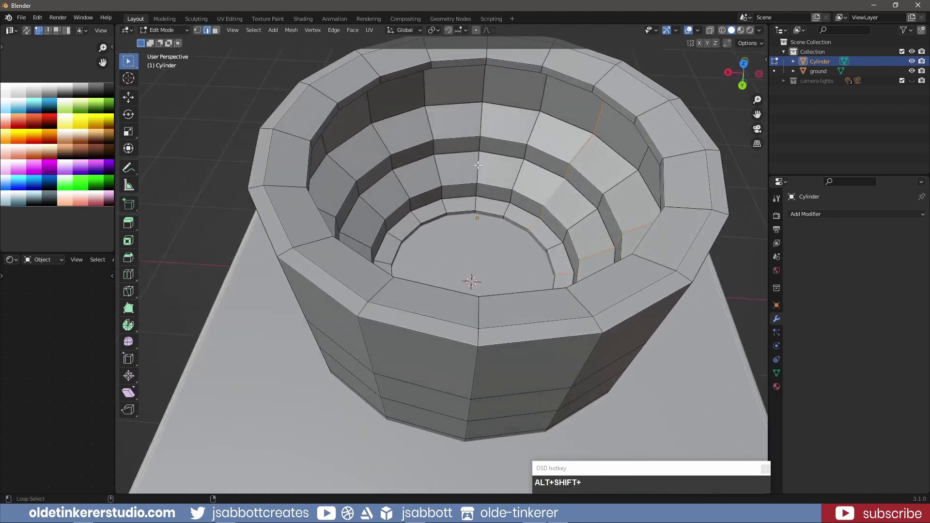
{"action": "left_click", "coordinate": [478, 165], "text": "alt+shift"}
{"action": "left_click", "coordinate": [401, 178], "text": "alt+shift"}
{"action": "middle_click_drag", "start_coordinate": [401, 178], "coordinate": [422, 170]}
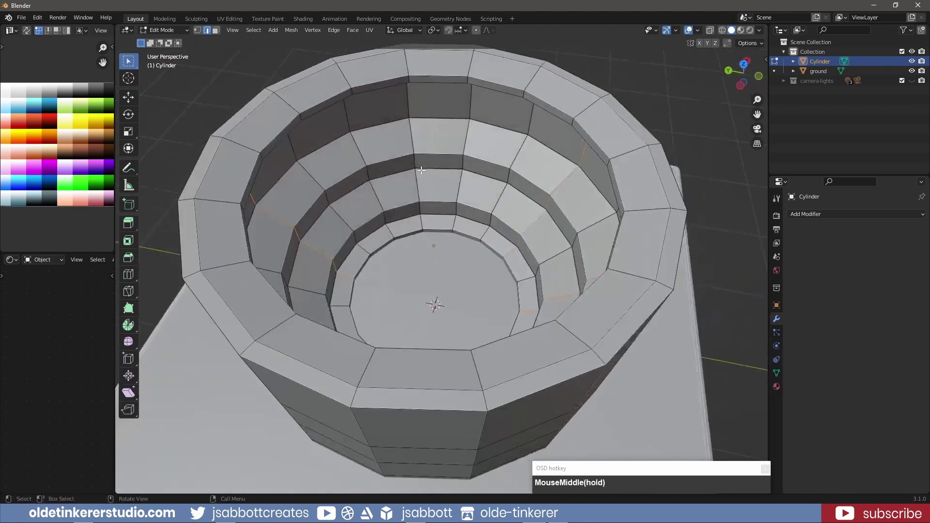
{"action": "left_click", "coordinate": [460, 175], "text": "alt+shift"}
{"action": "left_click", "coordinate": [375, 191], "text": "alt+shift"}
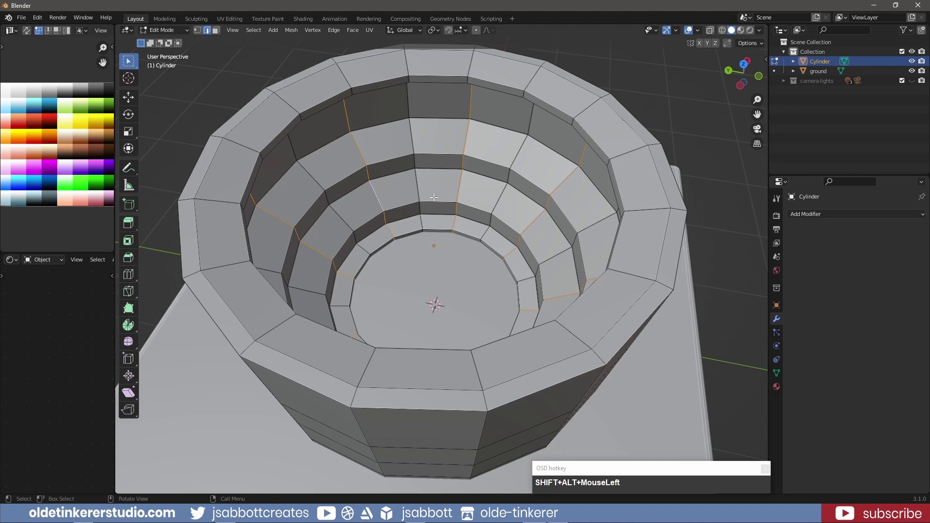
{"action": "key", "text": "ctrl+b"}
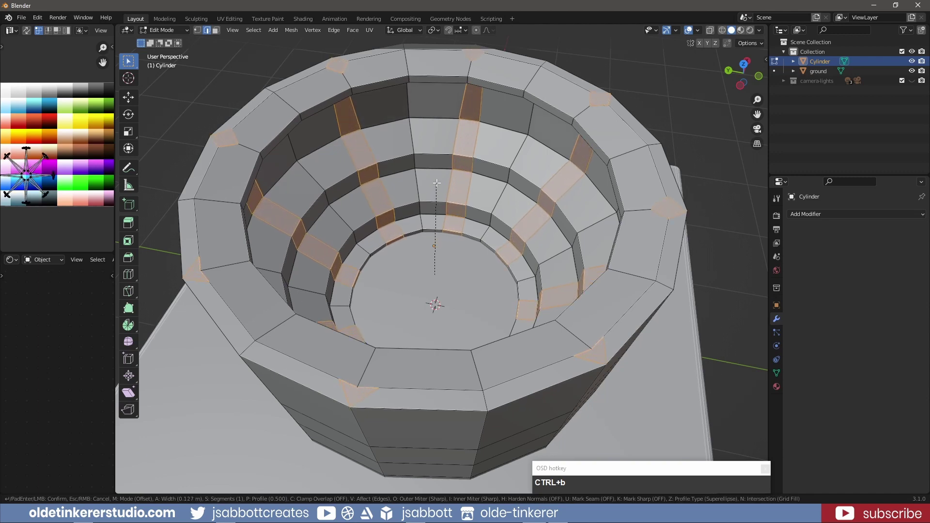
{"action": "left_click", "coordinate": [439, 178]}
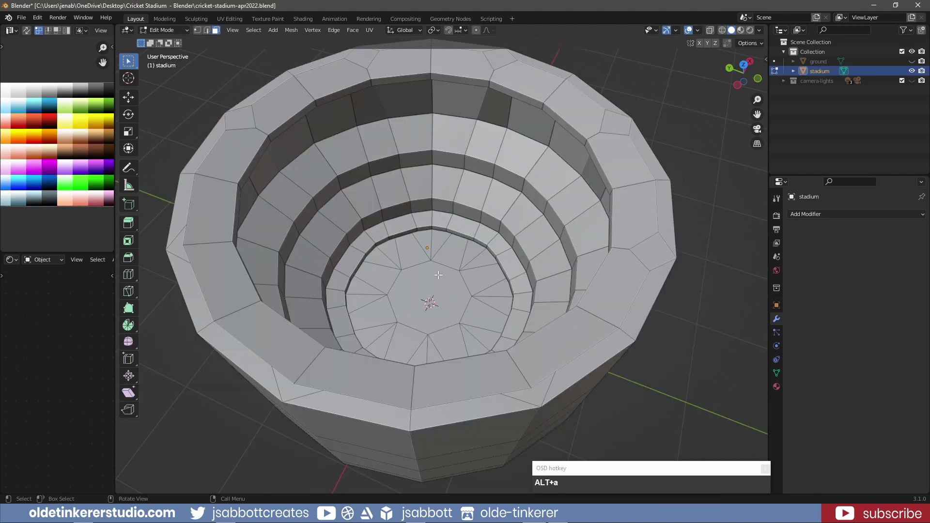
Select all the stadium's floor faces, extrude them up about 0.025 m along Z, and check the floor with the ground temporarily shown.
{"action": "key", "text": "c"}
{"action": "mouse_move", "coordinate": [463, 268]}
{"action": "left_mouse_down"}
{"action": "mouse_move", "coordinate": [399, 259]}
{"action": "mouse_move", "coordinate": [373, 315]}
{"action": "mouse_move", "coordinate": [428, 338]}
{"action": "mouse_move", "coordinate": [465, 332]}
{"action": "mouse_move", "coordinate": [478, 299]}
{"action": "left_mouse_up"}
{"action": "right_click", "coordinate": [477, 298]}
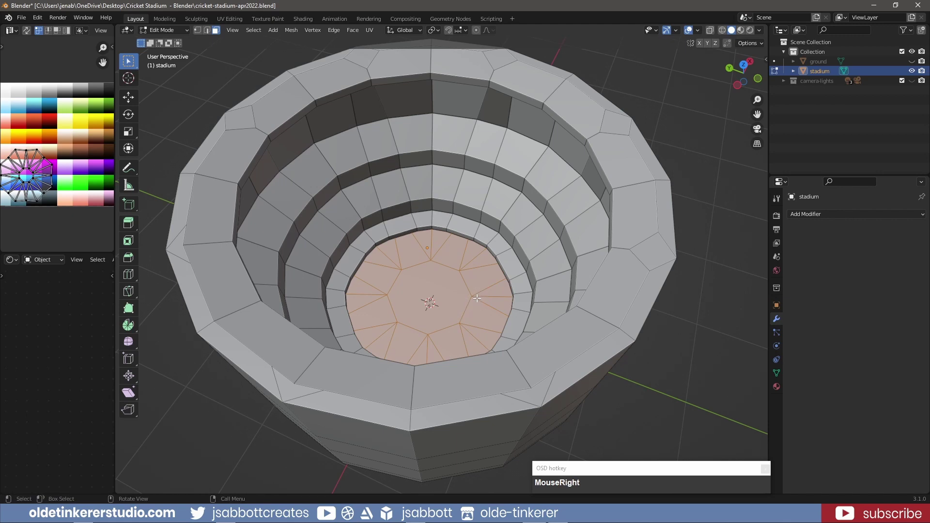
{"action": "middle_click_drag", "start_coordinate": [467, 294], "coordinate": [462, 288]}
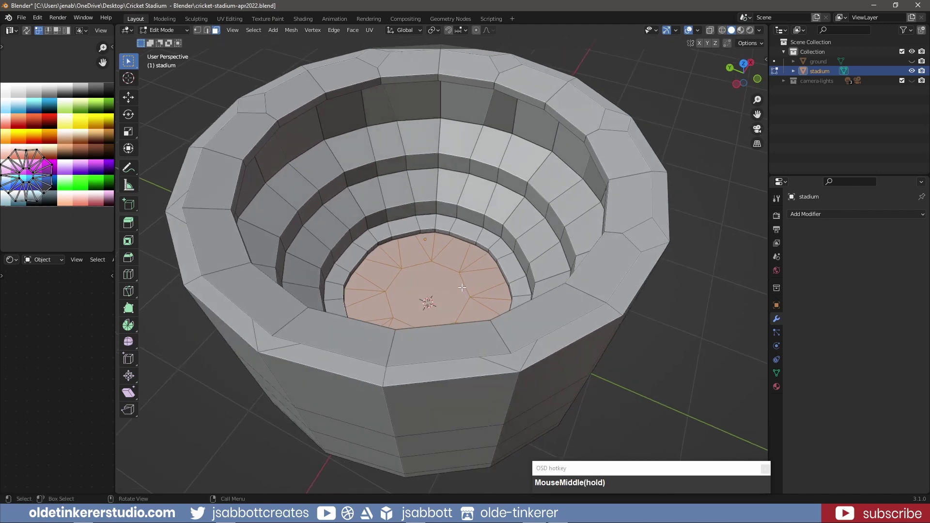
{"action": "key", "text": "e"}
{"action": "key", "text": "z"}
{"action": "key", "text": "z"}
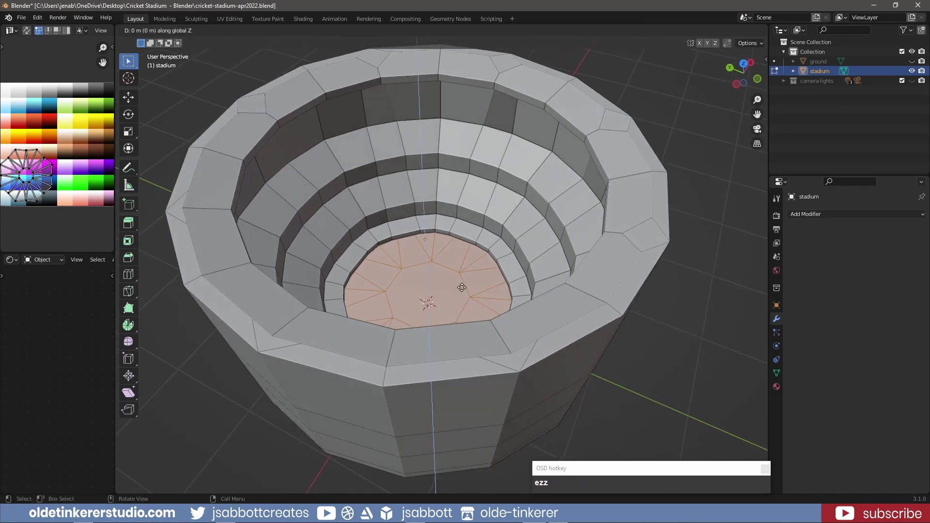
{"action": "key", "text": "shift"}
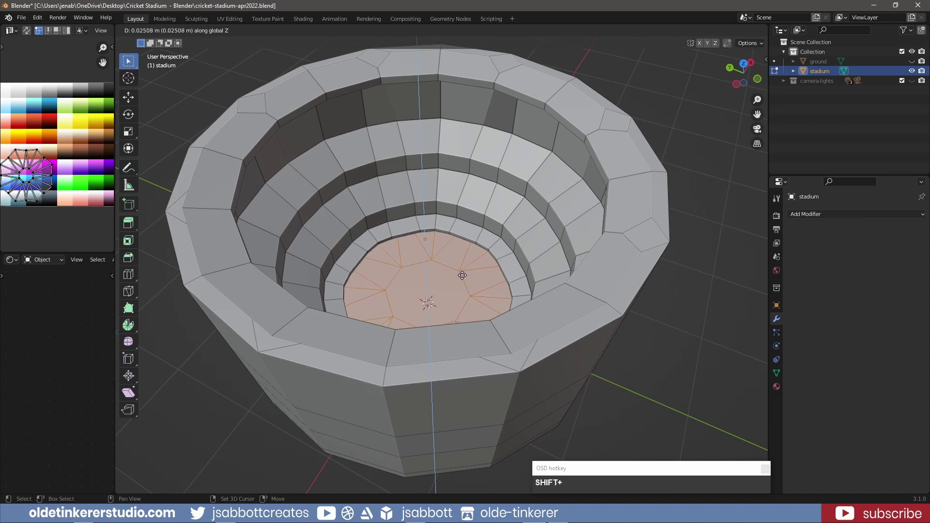
{"action": "left_click", "coordinate": [462, 277], "text": "shift"}
{"action": "left_click", "coordinate": [912, 61]}
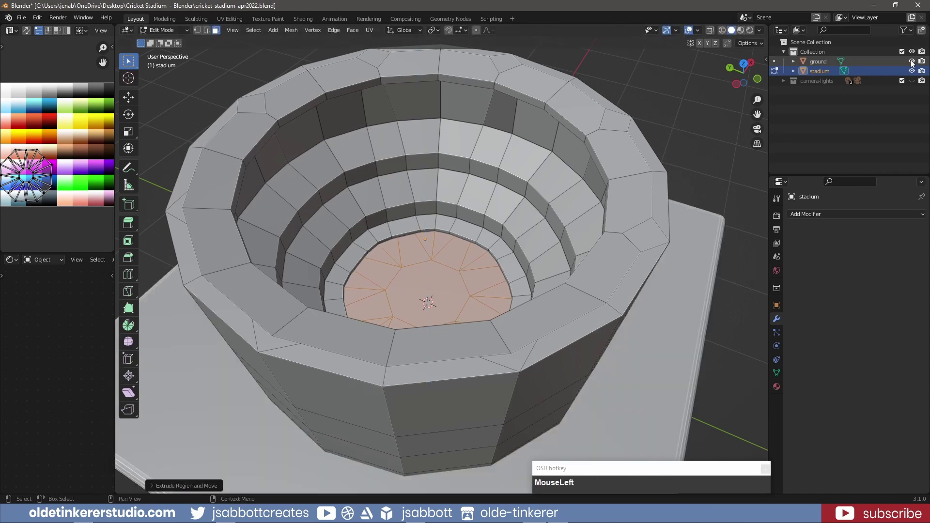
{"action": "left_click", "coordinate": [912, 61]}
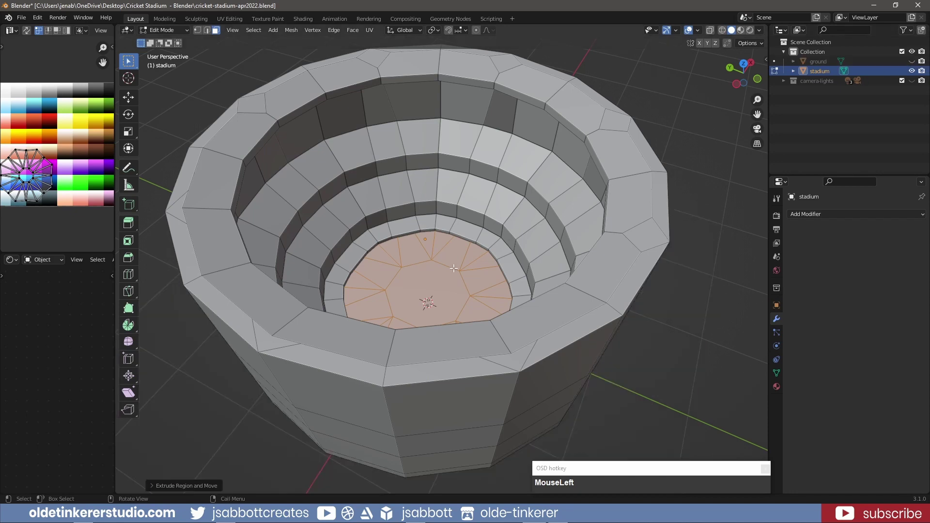
From the top view, knife-cut a closed rectangle around the centre of the stadium's octagonal floor face.
{"action": "key", "text": "KP_7"}
{"action": "scroll", "coordinate": [406, 243], "scroll_direction": "up", "scroll_amount": 3}
{"action": "key", "text": "alt+a"}
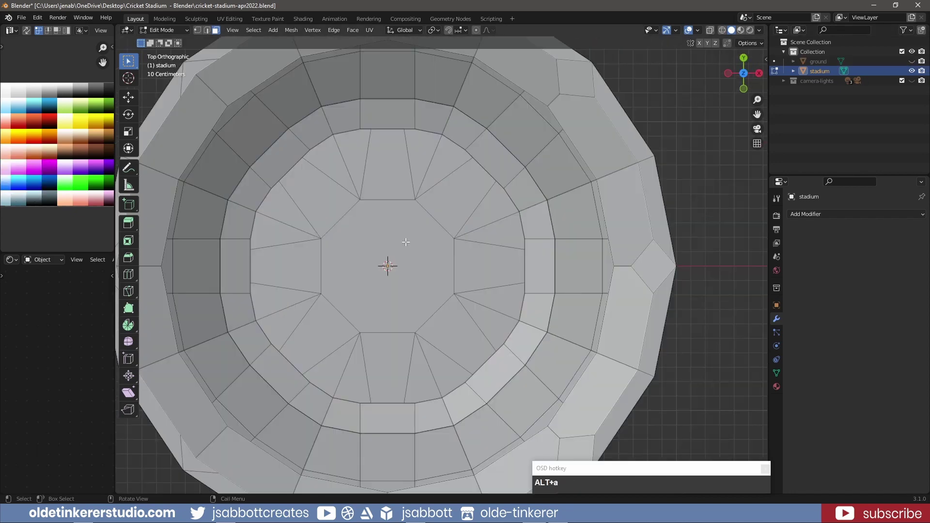
{"action": "key", "text": "k"}
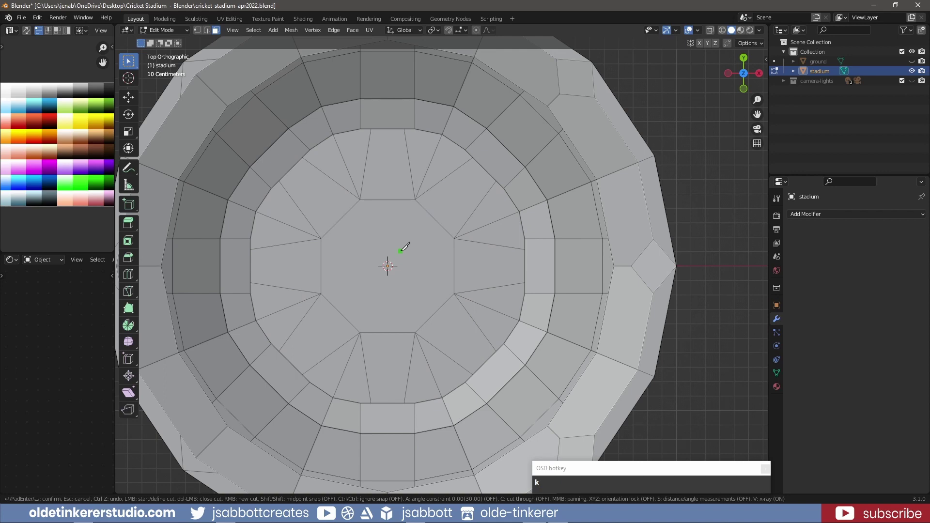
{"action": "left_click", "coordinate": [363, 249]}
{"action": "left_click", "coordinate": [421, 250]}
{"action": "left_click", "coordinate": [421, 316]}
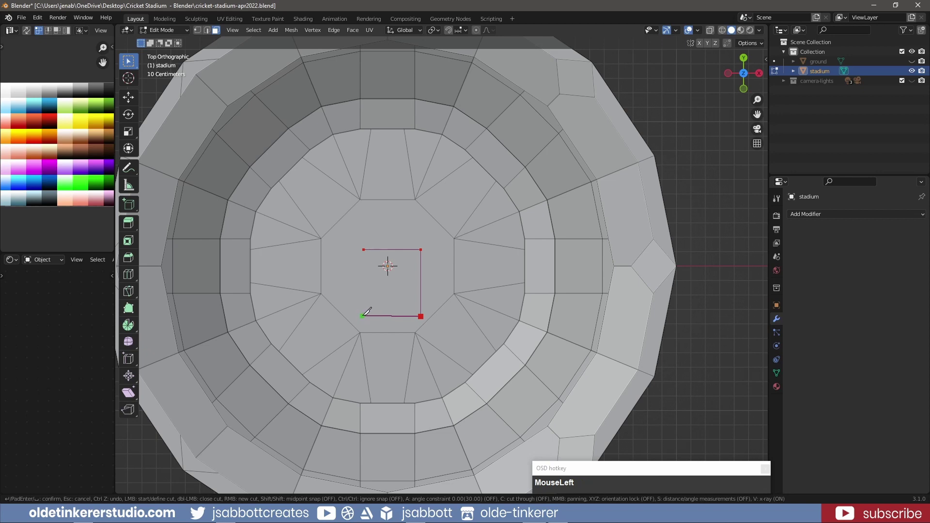
{"action": "left_click", "coordinate": [363, 316]}
{"action": "left_click", "coordinate": [364, 249]}
{"action": "key", "text": "Return"}
Move the rectangle's upper and lower corner pairs up along Y to lengthen the pitch around the stadium centre.
{"action": "key", "text": "1"}
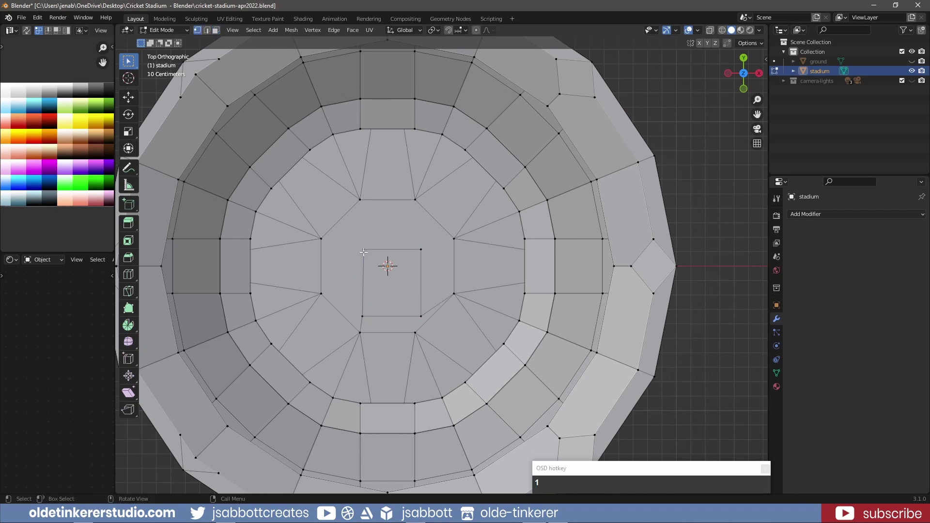
{"action": "key", "text": "g"}
{"action": "key", "text": "y"}
{"action": "left_click", "coordinate": [476, 330]}
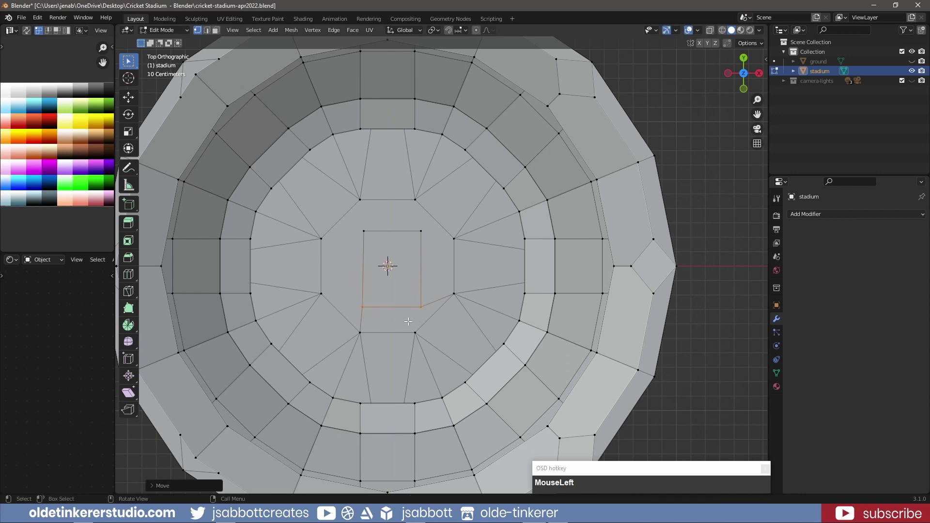
Subdivide the pitch rectangle's lower and upper short edges once to add a midpoint on each.
{"action": "right_click", "coordinate": [391, 307]}
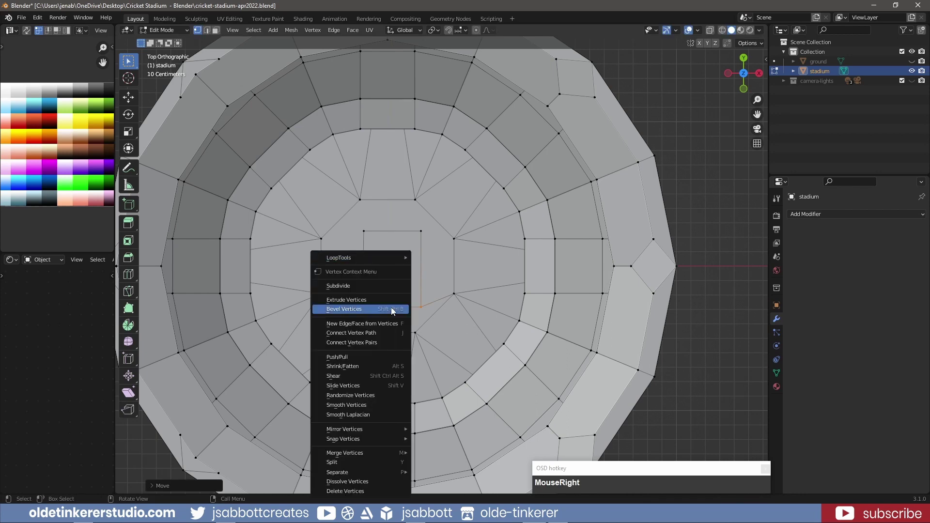
{"action": "left_click", "coordinate": [362, 287]}
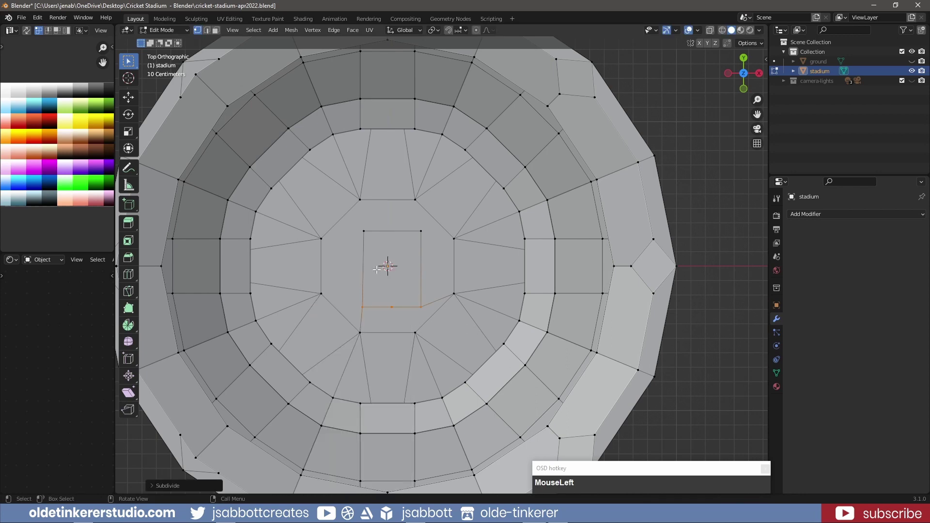
{"action": "left_click_drag", "start_coordinate": [359, 227], "coordinate": [413, 233]}
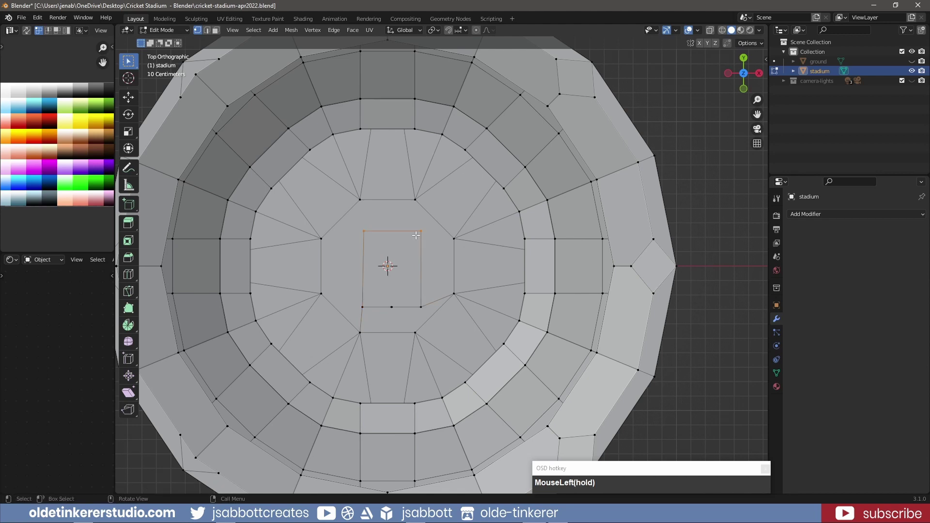
{"action": "right_click", "coordinate": [391, 232]}
{"action": "left_click", "coordinate": [389, 232]}
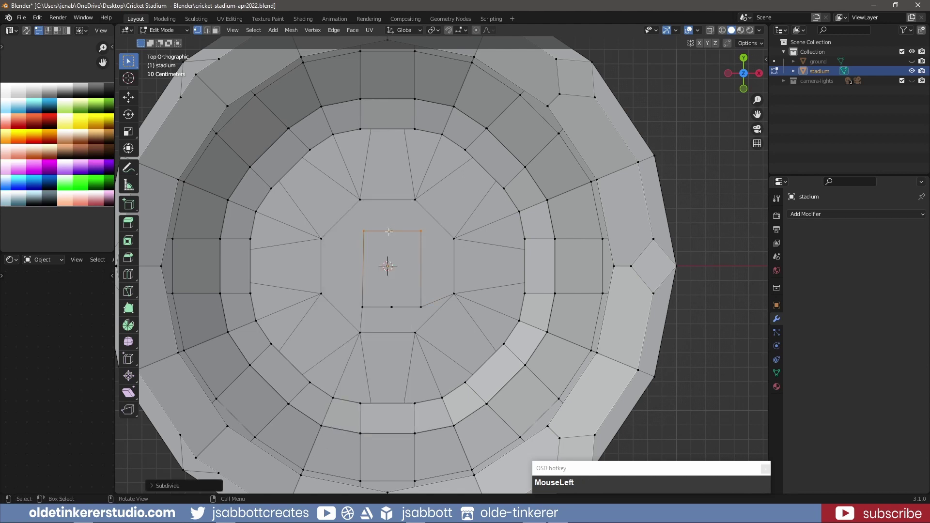
Vertex-slide both short-edge midpoints together by about 0.1 toward the pitch's -X side.
{"action": "scroll", "coordinate": [408, 278], "scroll_direction": "up", "scroll_amount": 6}
{"action": "key", "text": "ctrl+z"}
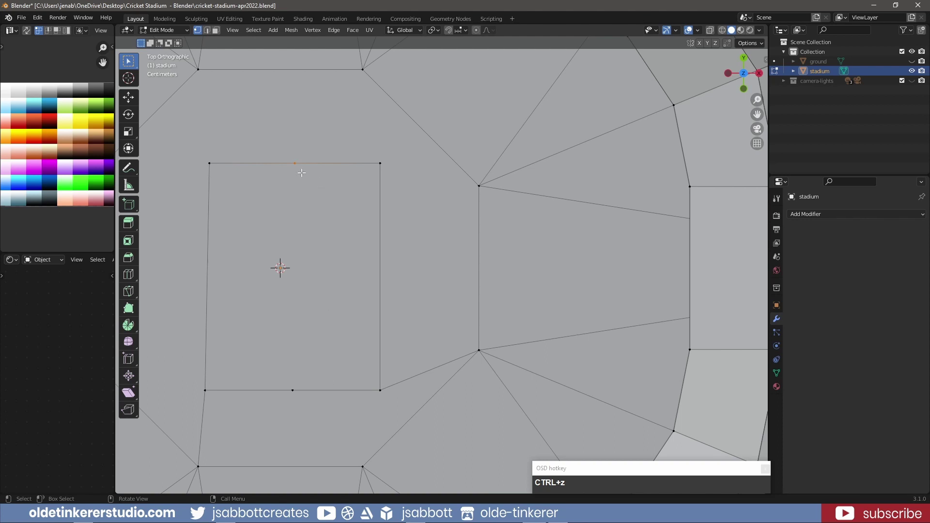
{"action": "left_click", "coordinate": [286, 382], "text": "shift"}
{"action": "key", "text": "g"}
{"action": "key", "text": "g"}
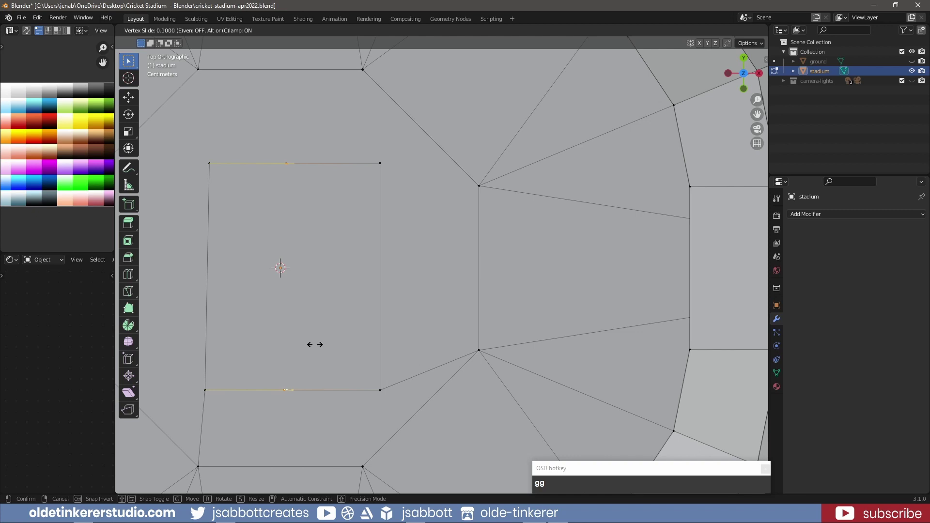
{"action": "key", "text": "x"}
{"action": "left_click", "coordinate": [315, 344]}
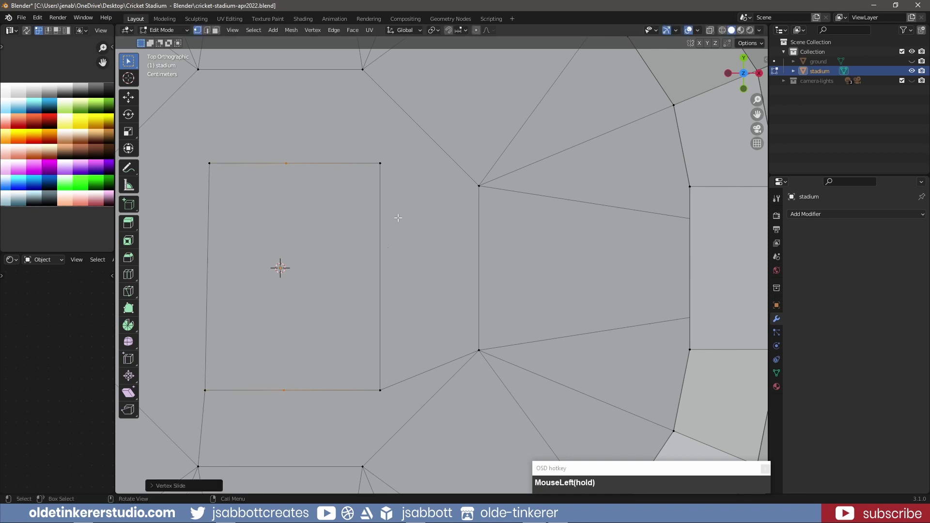
Subdivide the +X segment of the pitch's upper and lower edges, between each slid midpoint and its corner.
{"action": "left_click", "coordinate": [286, 164]}
{"action": "left_click", "coordinate": [384, 172], "text": "shift"}
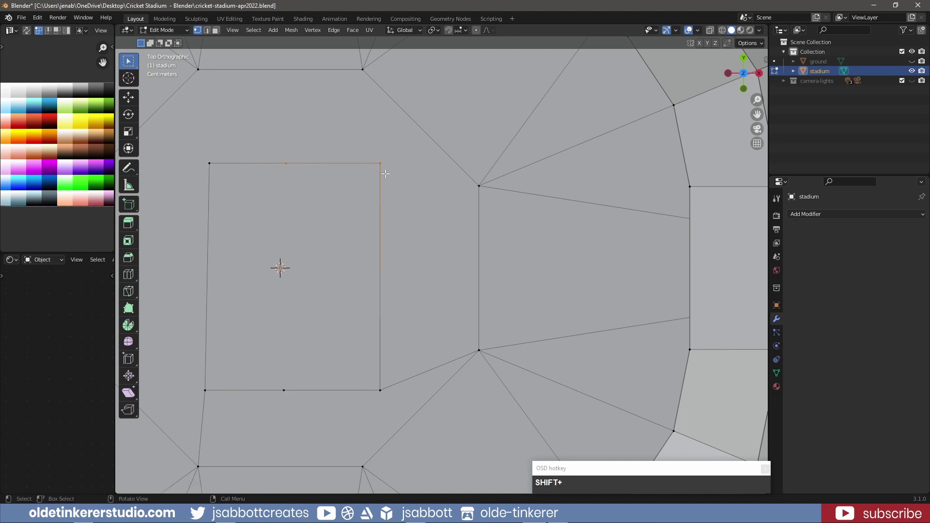
{"action": "right_click", "coordinate": [333, 163]}
{"action": "left_click", "coordinate": [333, 160]}
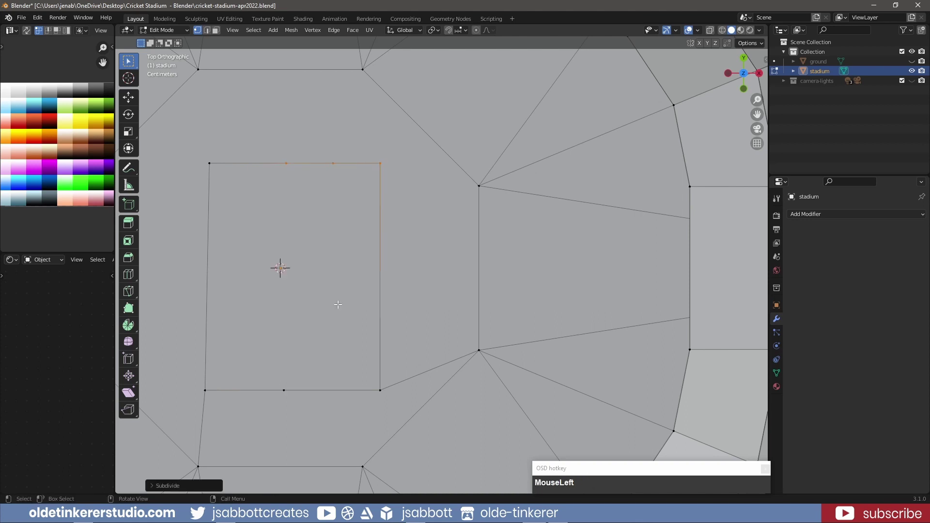
{"action": "left_click", "coordinate": [284, 390]}
{"action": "left_click", "coordinate": [380, 390], "text": "shift"}
{"action": "right_click", "coordinate": [353, 387]}
{"action": "left_click", "coordinate": [300, 286]}
Slide the two new vertices close to the first pair and connect both pairs with lengthwise edges to form a narrow central strip.
{"action": "key", "text": "g"}
{"action": "key", "text": "g"}
{"action": "key", "text": "x"}
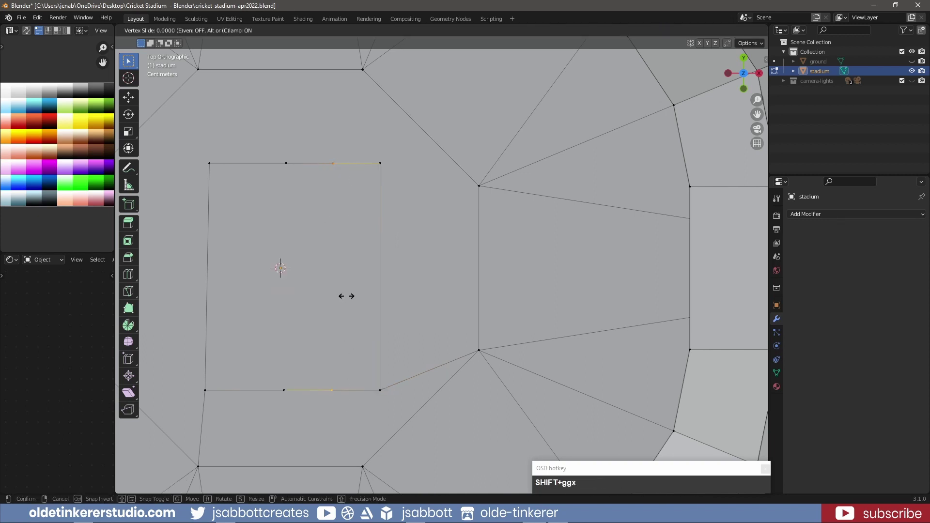
{"action": "left_click", "coordinate": [312, 295]}
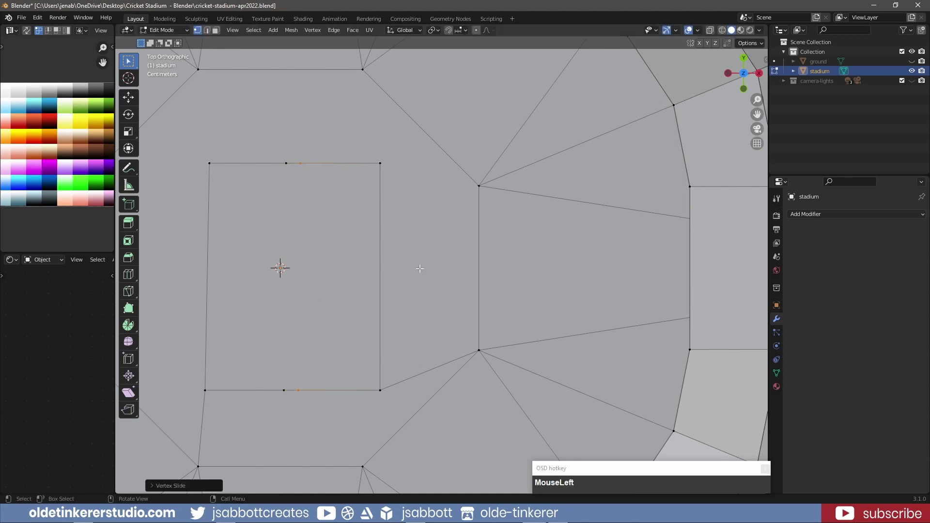
{"action": "key", "text": "alt+a"}
Knife-cut a straight crosswise line over the full pitch width, a short distance inside its +Y end.
{"action": "key", "text": "k"}
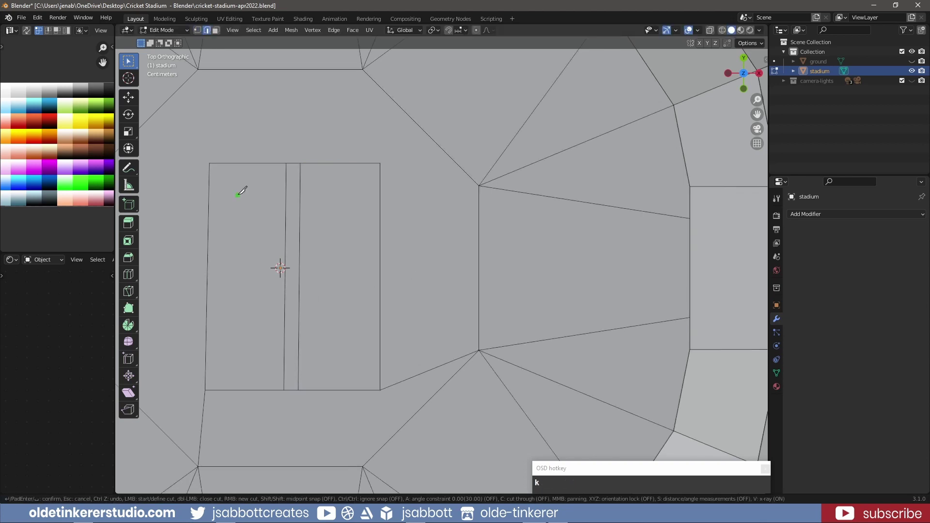
{"action": "left_click", "coordinate": [208, 198]}
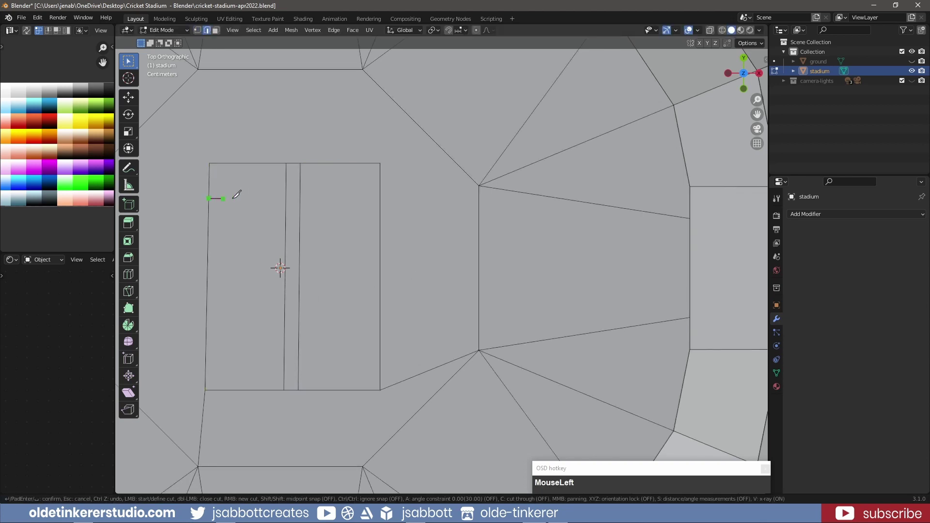
{"action": "left_click", "coordinate": [381, 198]}
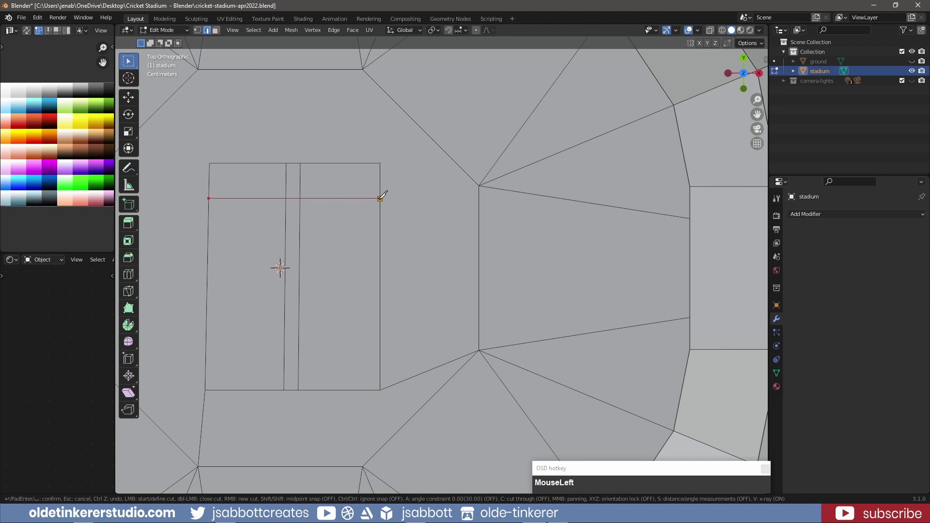
{"action": "key", "text": "Return"}
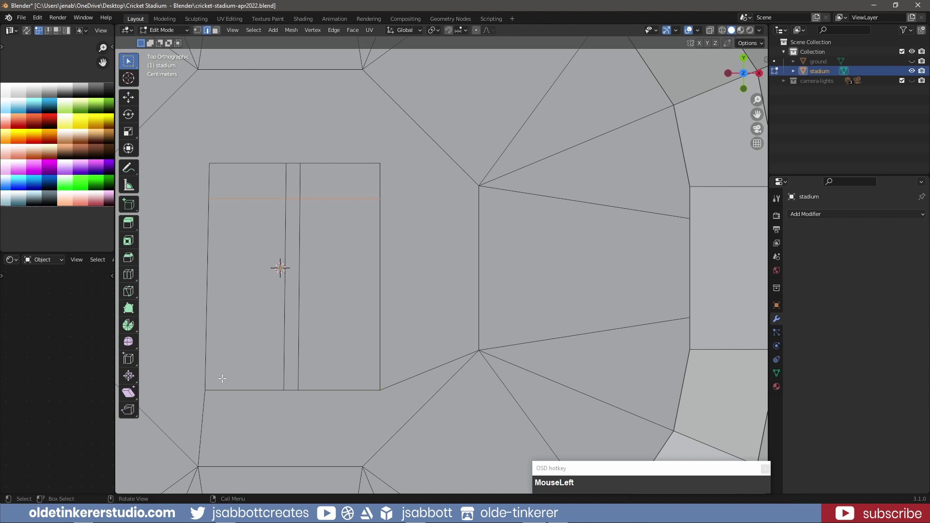
Straighten the pitch's -X side by vertex-sliding its lower corner and the crosswise cut's end vertex slightly inward along X.
{"action": "key", "text": "1"}
{"action": "left_click", "coordinate": [208, 391]}
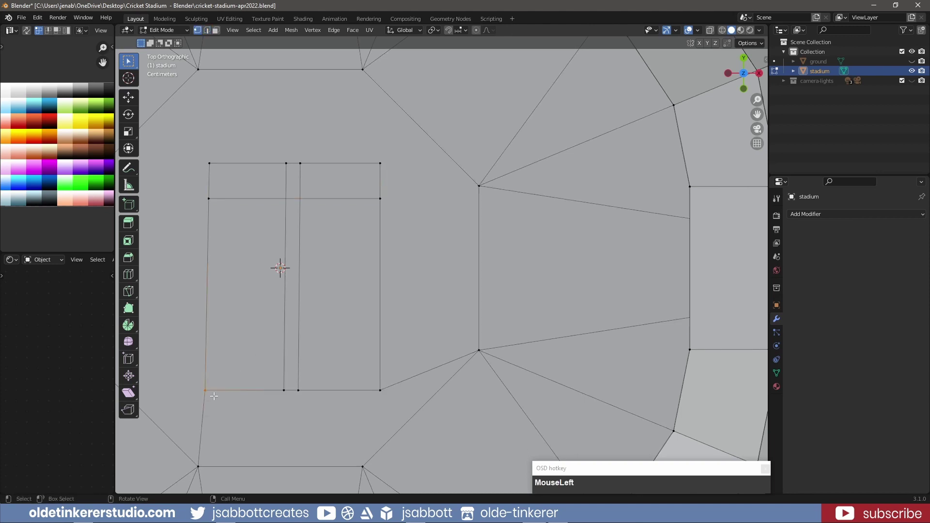
{"action": "key", "text": "g"}
{"action": "key", "text": "g"}
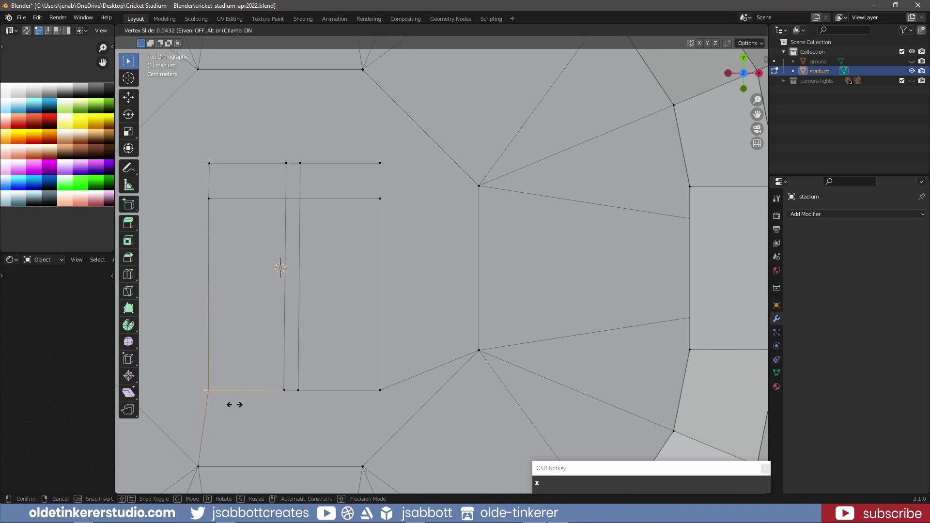
{"action": "left_click", "coordinate": [234, 405]}
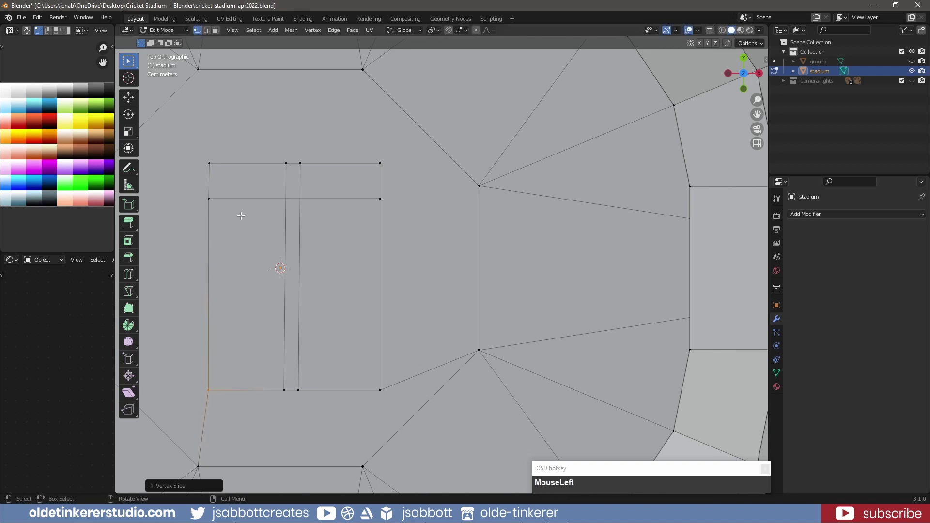
{"action": "left_click", "coordinate": [207, 196]}
{"action": "key", "text": "g"}
{"action": "key", "text": "g"}
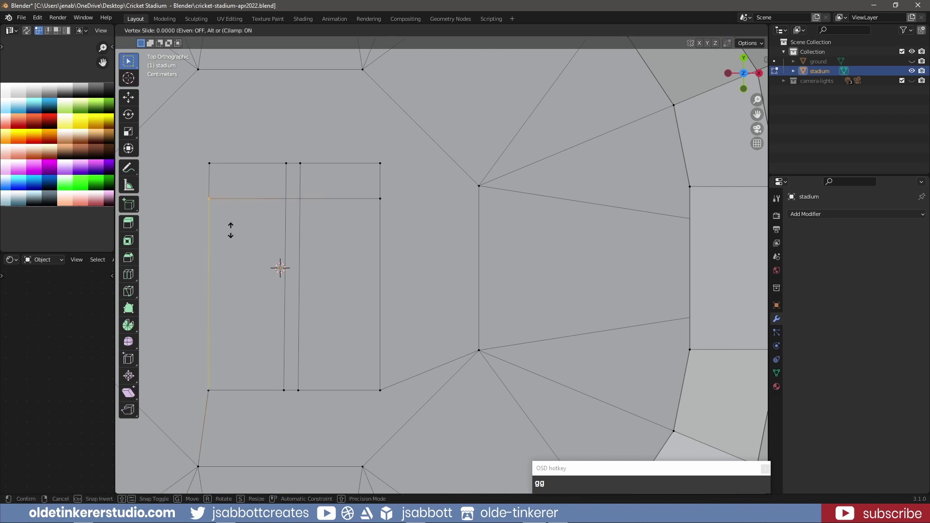
{"action": "key", "text": "shift"}
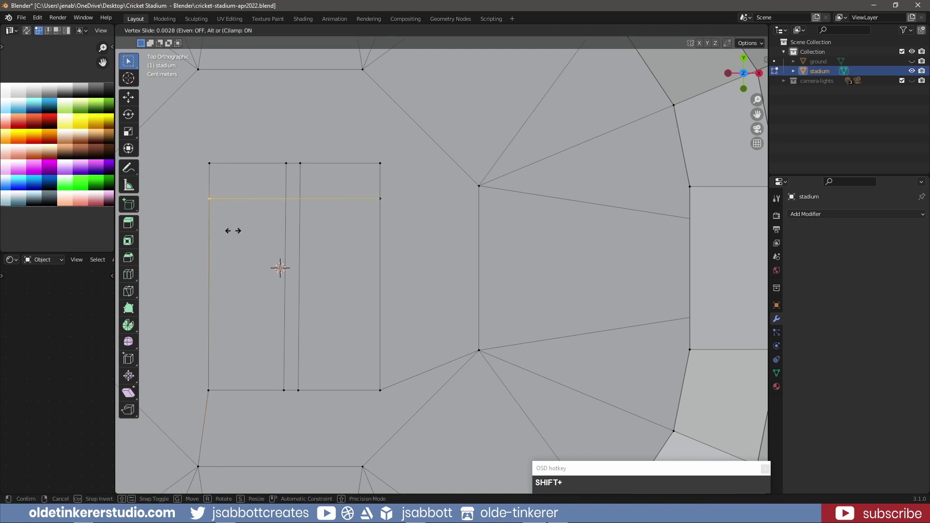
{"action": "left_click", "coordinate": [234, 233]}
{"action": "key", "text": "alt+a"}
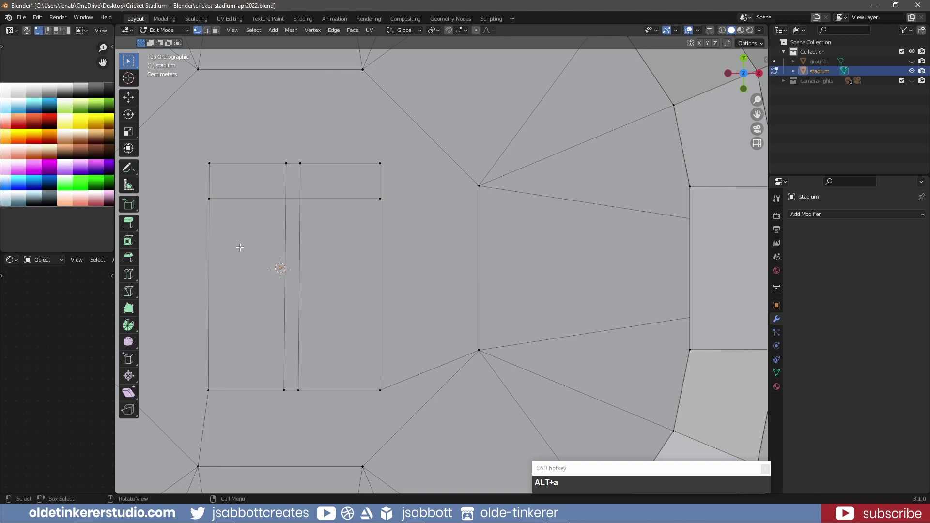
Knife-cut a second crosswise line over the full pitch width, a short distance inside its -Y end.
{"action": "key", "text": "2"}
{"action": "key", "text": "k"}
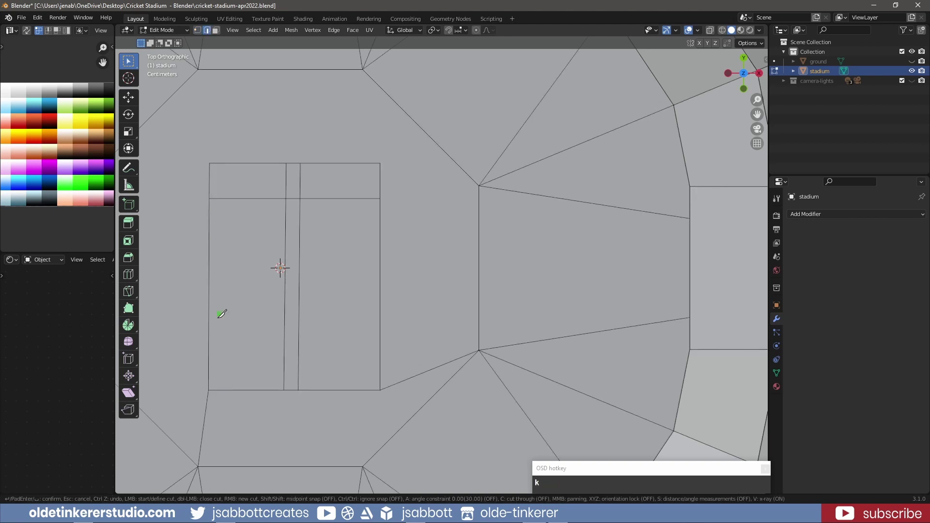
{"action": "left_click", "coordinate": [209, 351]}
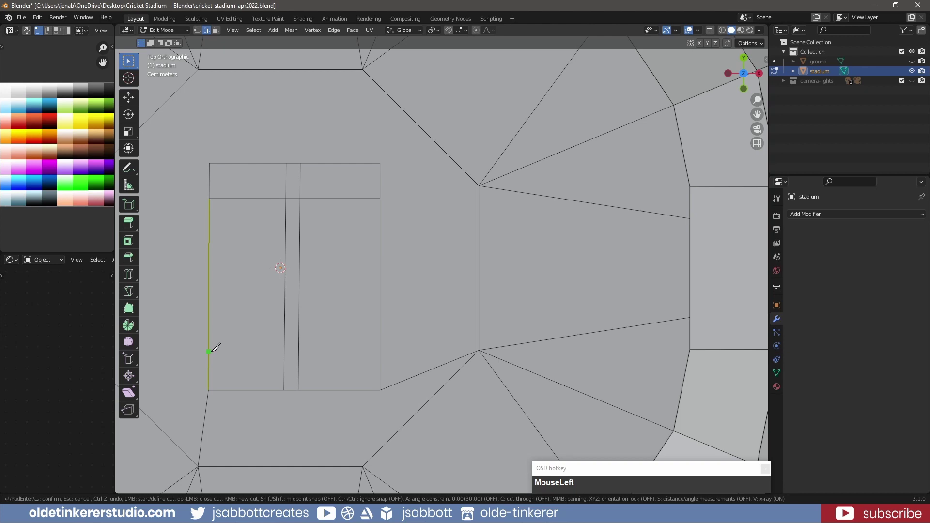
{"action": "left_click", "coordinate": [379, 351]}
{"action": "key", "text": "Return"}
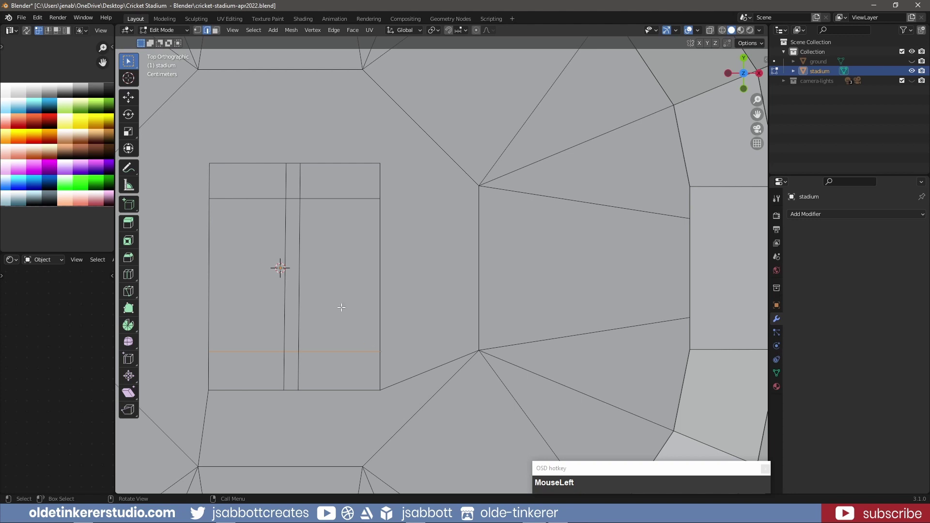
Select only the two crosswise lines on the pitch and bevel them about 0.0077 m wide with one segment.
{"action": "key", "text": "2"}
{"action": "left_click", "coordinate": [274, 198], "text": "alt"}
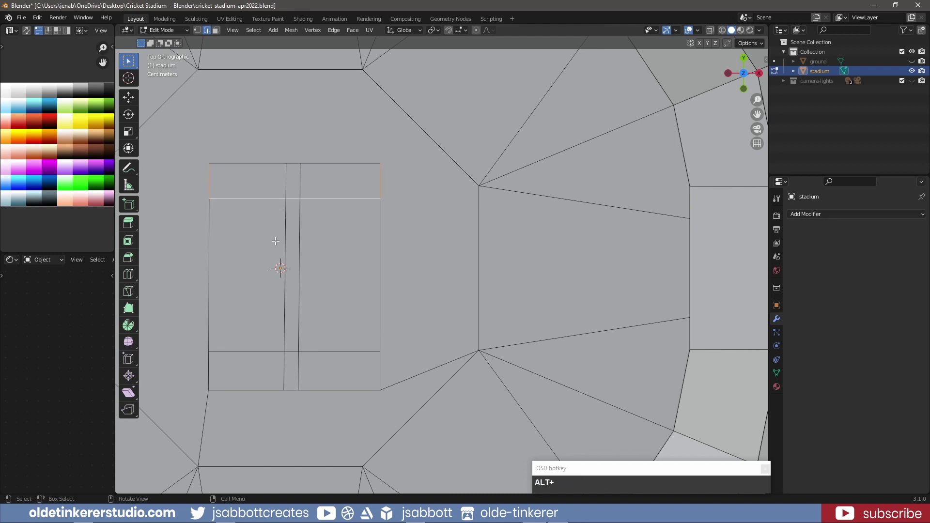
{"action": "left_click", "coordinate": [256, 353], "text": "alt+shift"}
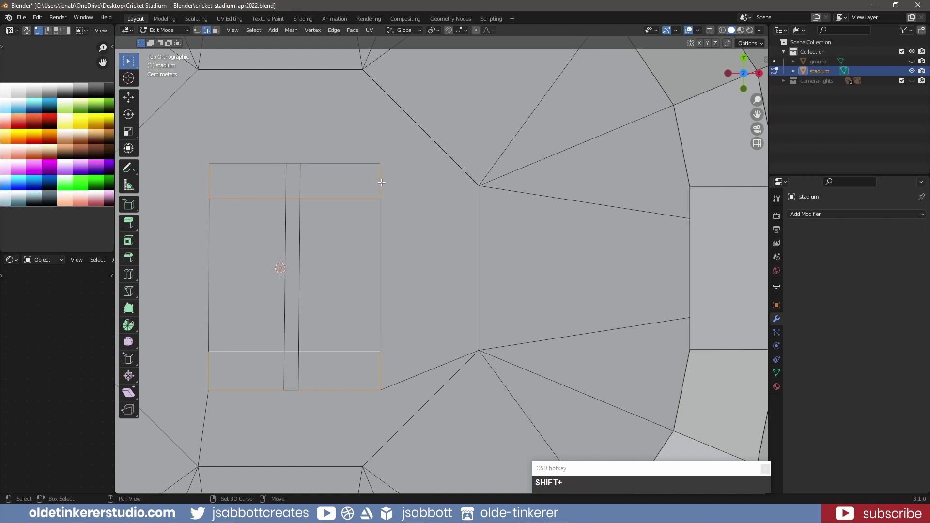
{"action": "left_click", "coordinate": [209, 181], "text": "shift"}
{"action": "left_click", "coordinate": [209, 368], "text": "shift"}
{"action": "left_click", "coordinate": [240, 390], "text": "shift"}
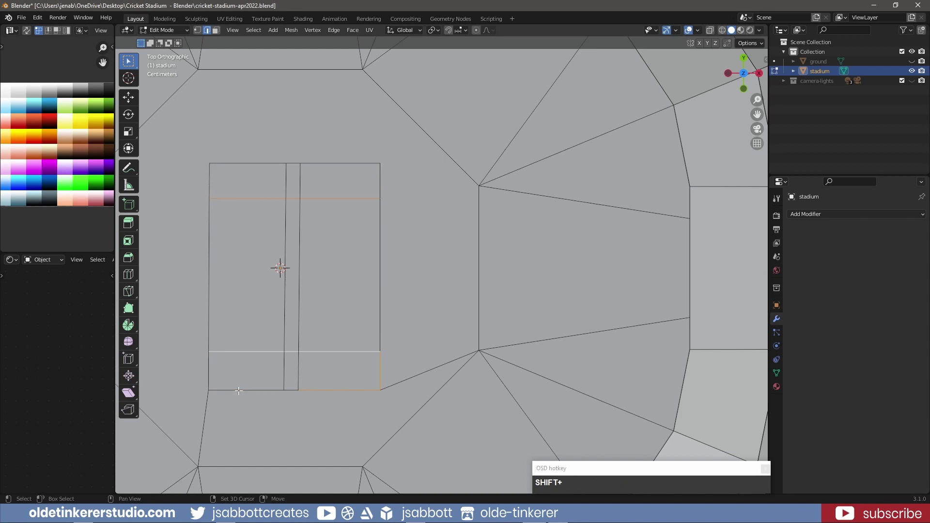
{"action": "left_click", "coordinate": [339, 390], "text": "shift"}
{"action": "left_click", "coordinate": [379, 372], "text": "shift"}
{"action": "key", "text": "ctrl+b"}
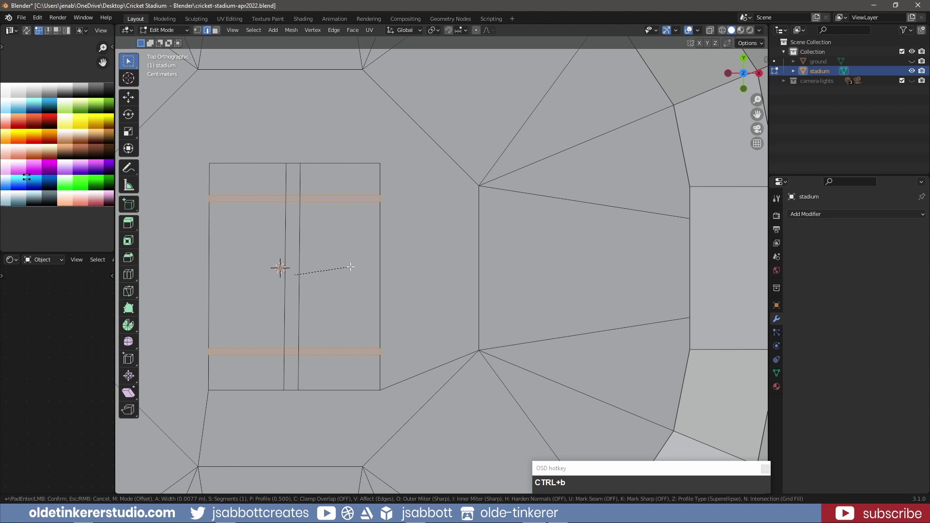
{"action": "left_click", "coordinate": [350, 266]}
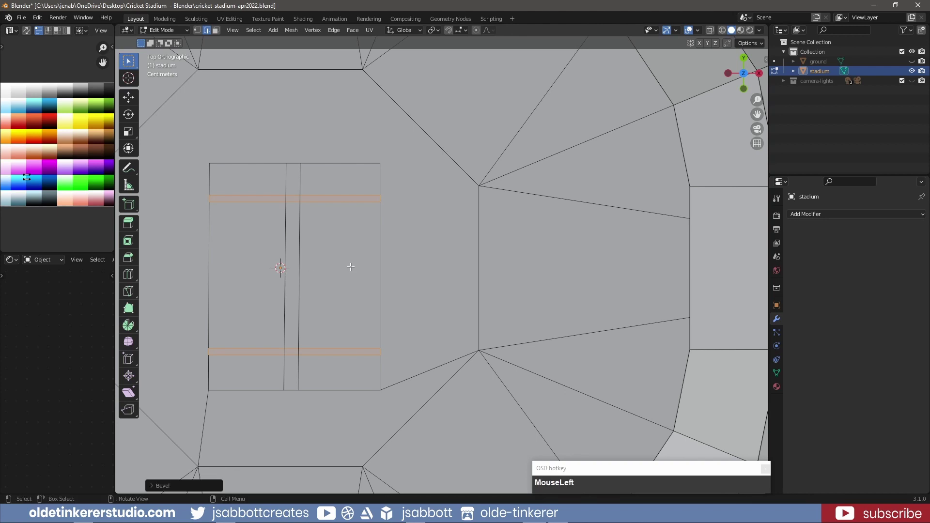
Extrude the lower three face rows of the four front (-Y) outer wall segments outward along their normals about 0.6 m.
{"action": "key", "text": "3"}
{"action": "key", "text": "KP_1"}
{"action": "key", "text": "alt+a"}
{"action": "left_click", "coordinate": [359, 206], "text": "shift"}
{"action": "left_click", "coordinate": [421, 210], "text": "shift"}
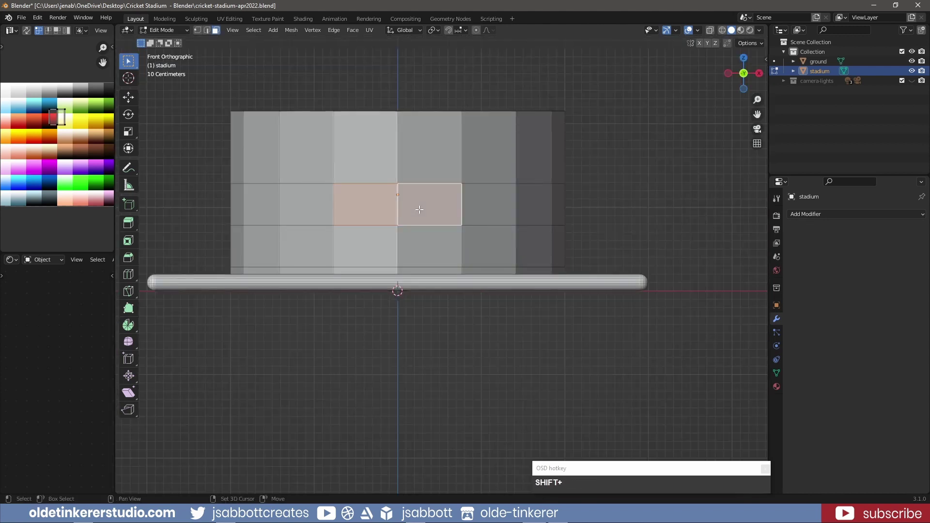
{"action": "left_click", "coordinate": [424, 250], "text": "shift"}
{"action": "left_click", "coordinate": [373, 254], "text": "shift"}
{"action": "left_click", "coordinate": [390, 270], "text": "shift"}
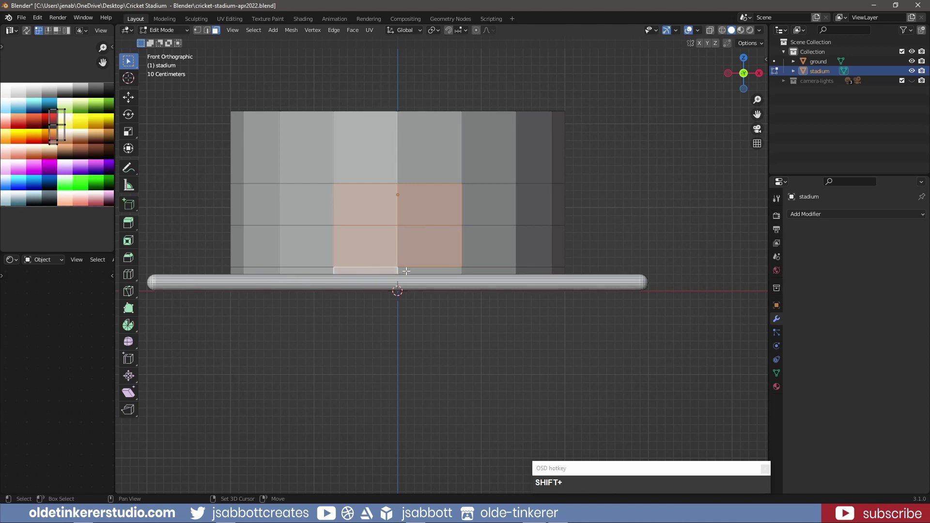
{"action": "left_click", "coordinate": [417, 272], "text": "shift"}
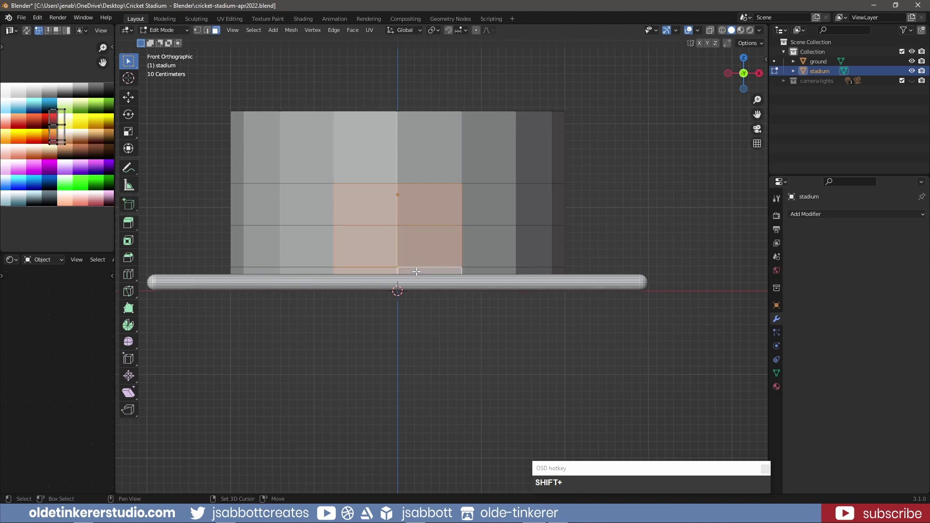
{"action": "left_click", "coordinate": [476, 271], "text": "shift"}
{"action": "left_click", "coordinate": [476, 250], "text": "shift"}
{"action": "left_click", "coordinate": [473, 209], "text": "shift"}
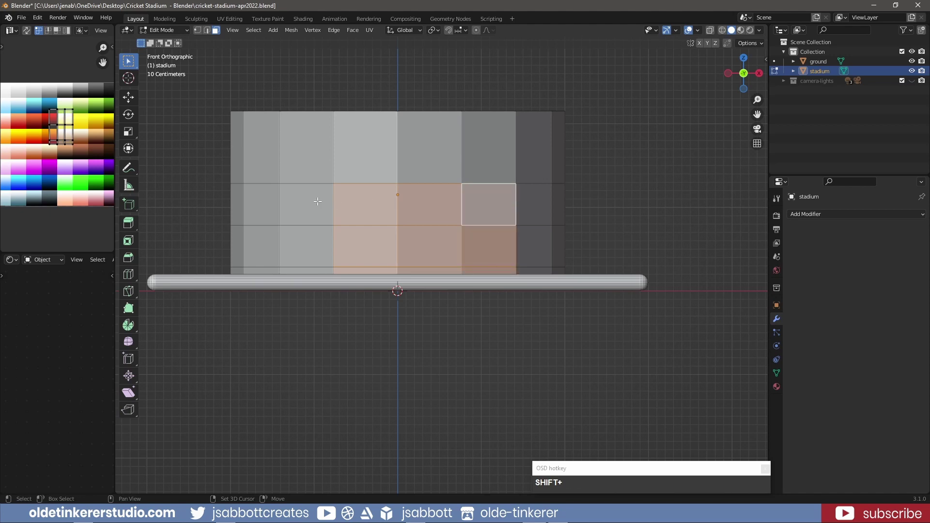
{"action": "left_click", "coordinate": [317, 205], "text": "shift"}
{"action": "left_click", "coordinate": [311, 231], "text": "shift"}
{"action": "left_click", "coordinate": [307, 271], "text": "shift"}
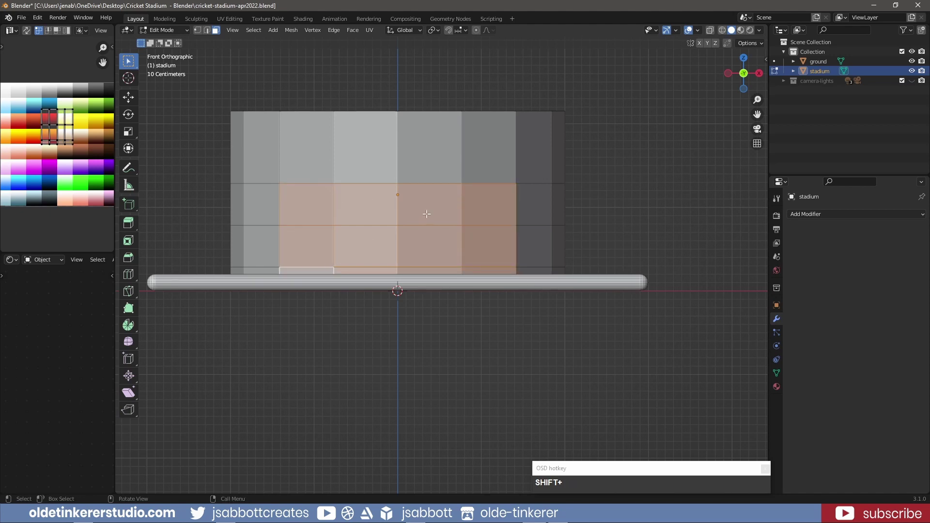
{"action": "key", "text": "KP_7"}
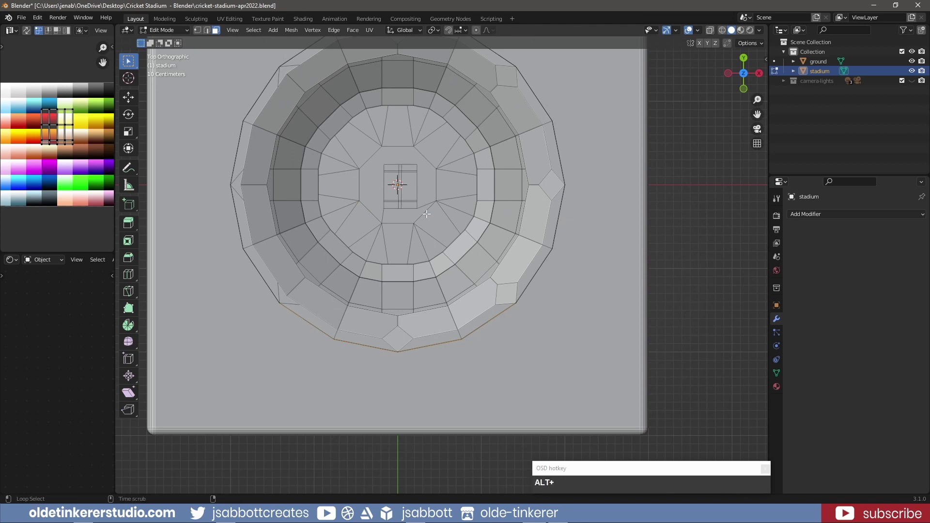
{"action": "key", "text": "alt+e"}
{"action": "left_click", "coordinate": [426, 214]}
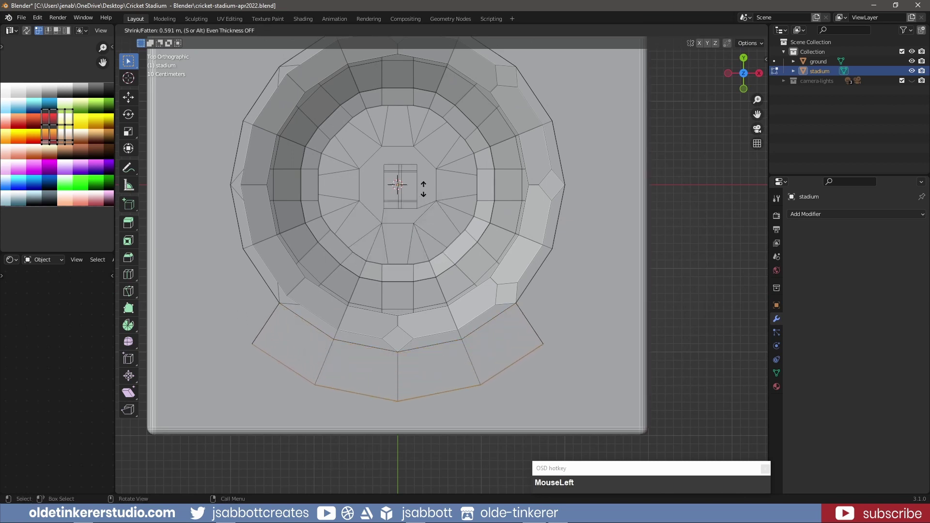
{"action": "left_click", "coordinate": [423, 187]}
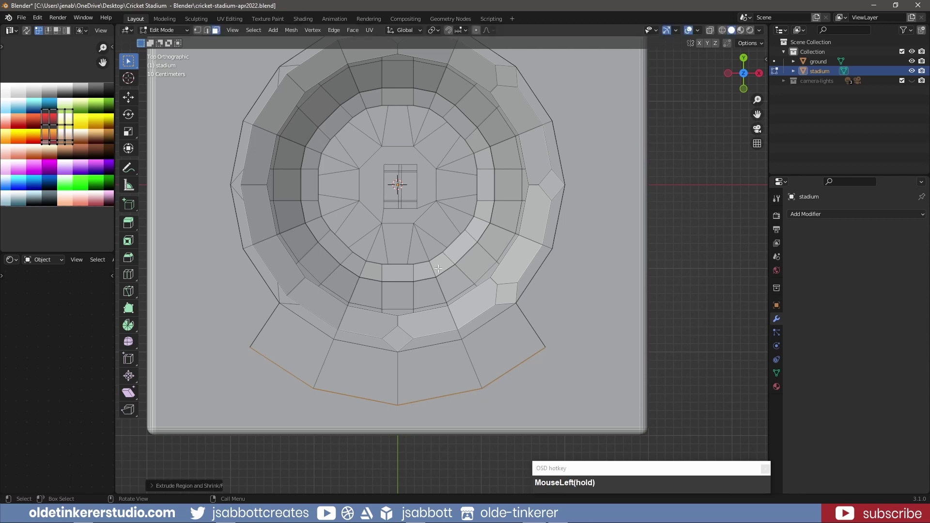
Select the four top faces of the extruded front block and inset them together about 0.047 m.
{"action": "key", "text": "KP_1"}
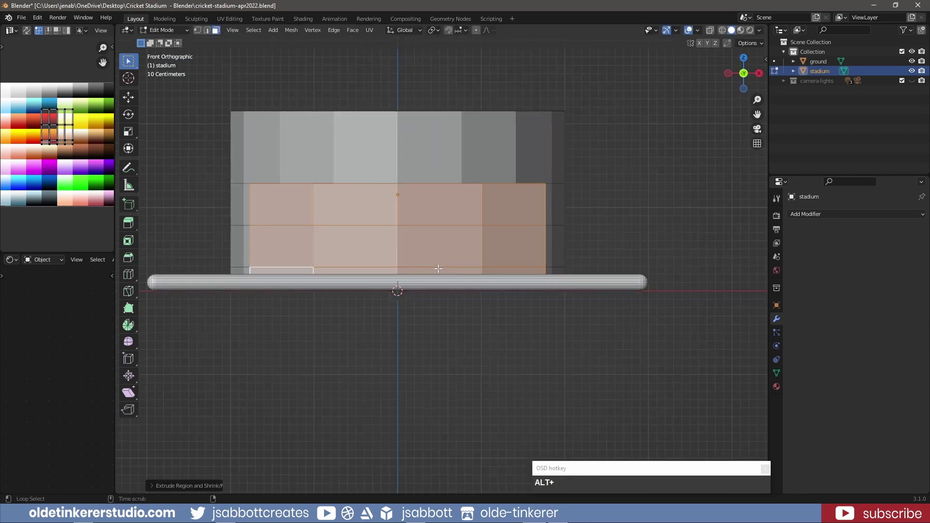
{"action": "key", "text": "alt+a"}
{"action": "middle_click_drag", "start_coordinate": [441, 207], "coordinate": [406, 260]}
{"action": "scroll", "coordinate": [519, 228], "scroll_direction": "up", "scroll_amount": 3}
{"action": "left_click", "coordinate": [520, 228]}
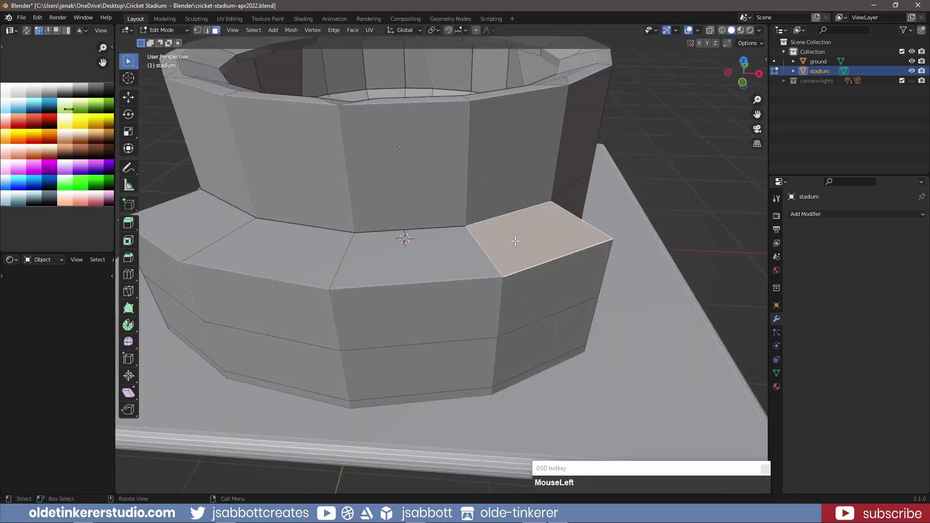
{"action": "left_click", "coordinate": [401, 257], "text": "shift"}
{"action": "left_click", "coordinate": [228, 240], "text": "shift"}
{"action": "left_click", "coordinate": [200, 225], "text": "shift"}
{"action": "scroll", "coordinate": [308, 257], "scroll_direction": "down", "scroll_amount": 2}
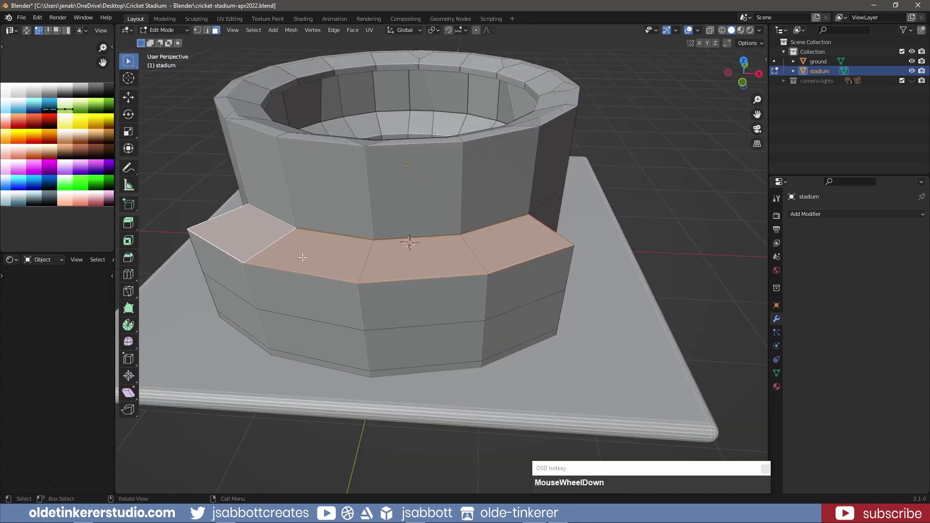
{"action": "middle_click_drag", "start_coordinate": [308, 257], "coordinate": [564, 259]}
{"action": "key", "text": "i"}
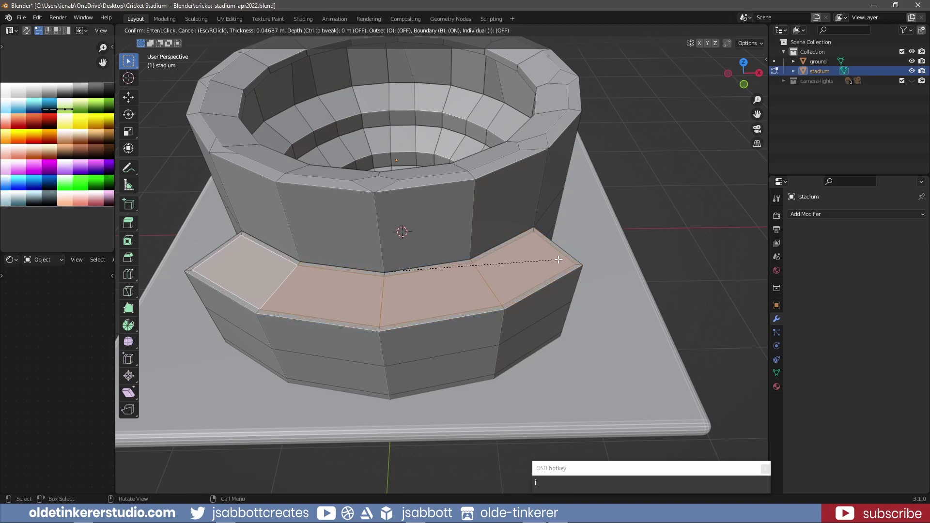
{"action": "left_click", "coordinate": [558, 260]}
Extrude the inset roof faces of the front block slightly downward to form a recessed roof with a rim.
{"action": "middle_click_drag", "start_coordinate": [552, 284], "coordinate": [529, 263]}
{"action": "key", "text": "e"}
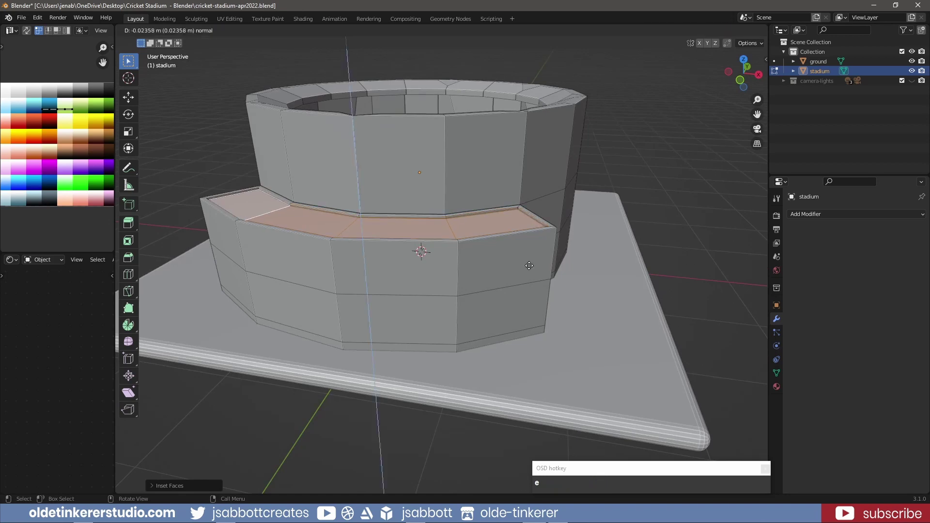
{"action": "left_click", "coordinate": [525, 272]}
{"action": "key", "text": "alt+a"}
Dissolve the lowest horizontal edges running around the front and sides of the extruded block.
{"action": "key", "text": "2"}
{"action": "key", "text": "KP_1"}
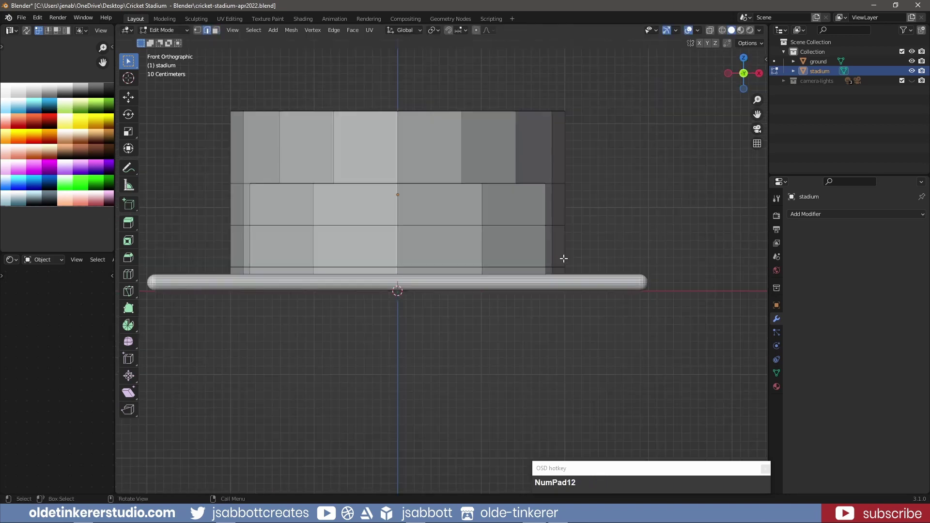
{"action": "middle_click_drag", "start_coordinate": [563, 257], "coordinate": [470, 287]}
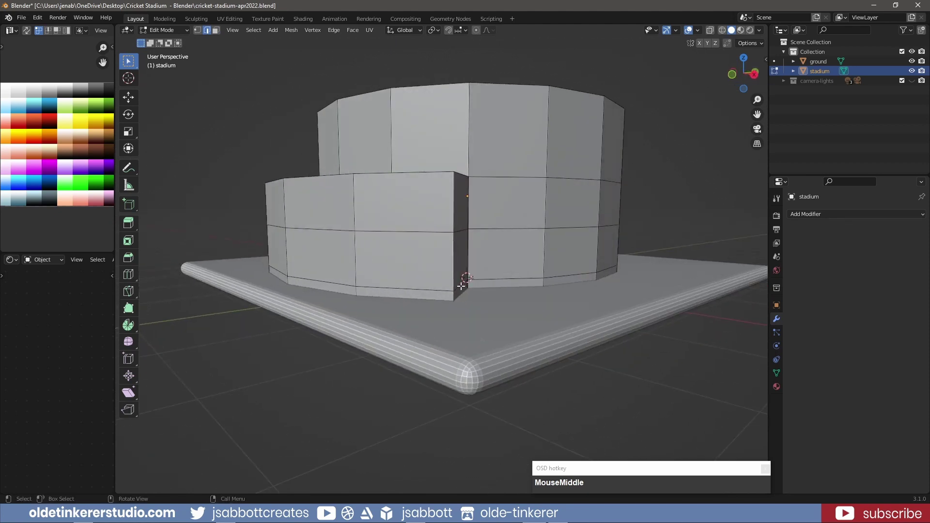
{"action": "left_click", "coordinate": [439, 291], "text": "shift"}
{"action": "left_click", "coordinate": [319, 270], "text": "shift"}
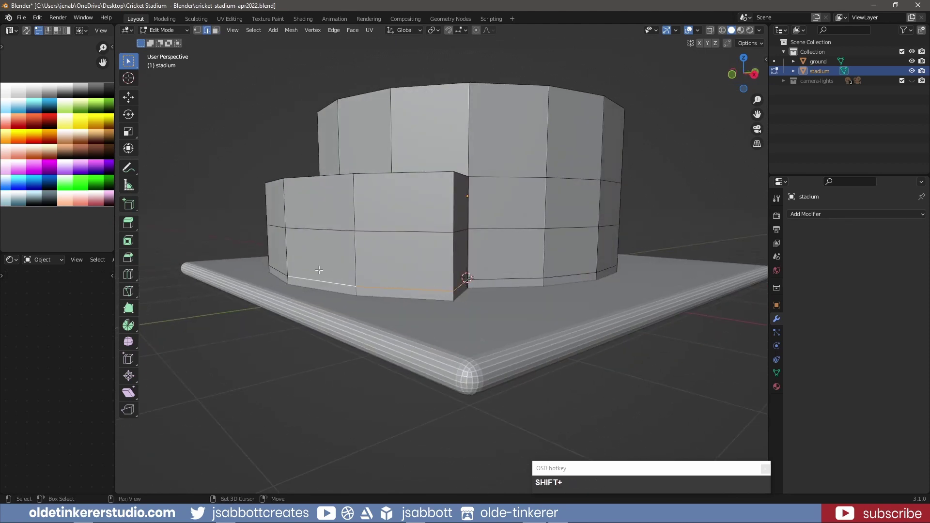
{"action": "middle_click_drag", "start_coordinate": [319, 270], "coordinate": [436, 271]}
{"action": "left_click", "coordinate": [513, 303], "text": "shift"}
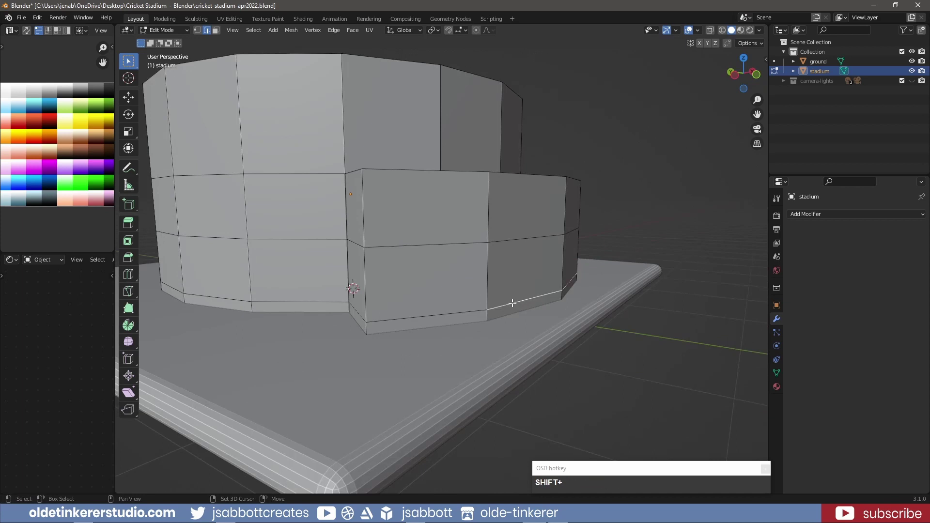
{"action": "left_click", "coordinate": [376, 321], "text": "shift"}
{"action": "left_click", "coordinate": [361, 317], "text": "shift"}
{"action": "right_click", "coordinate": [388, 319]}
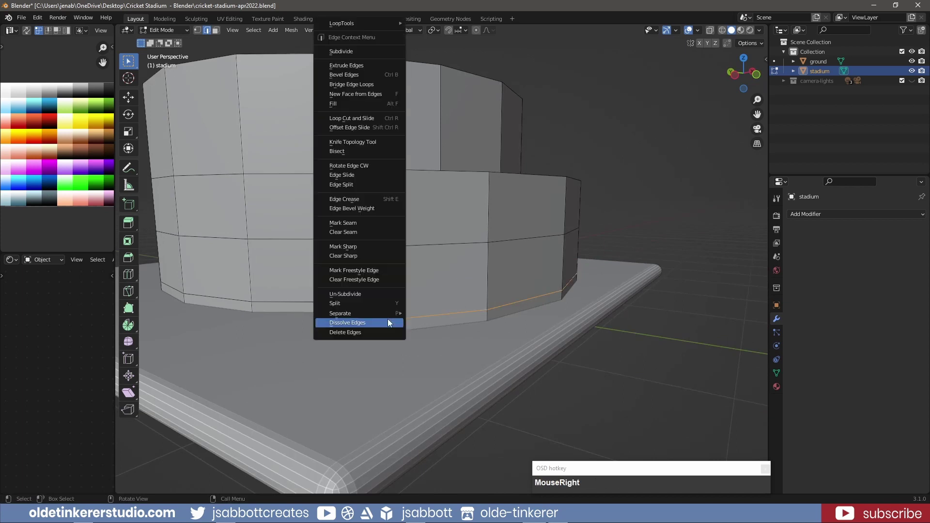
{"action": "left_click", "coordinate": [387, 319]}
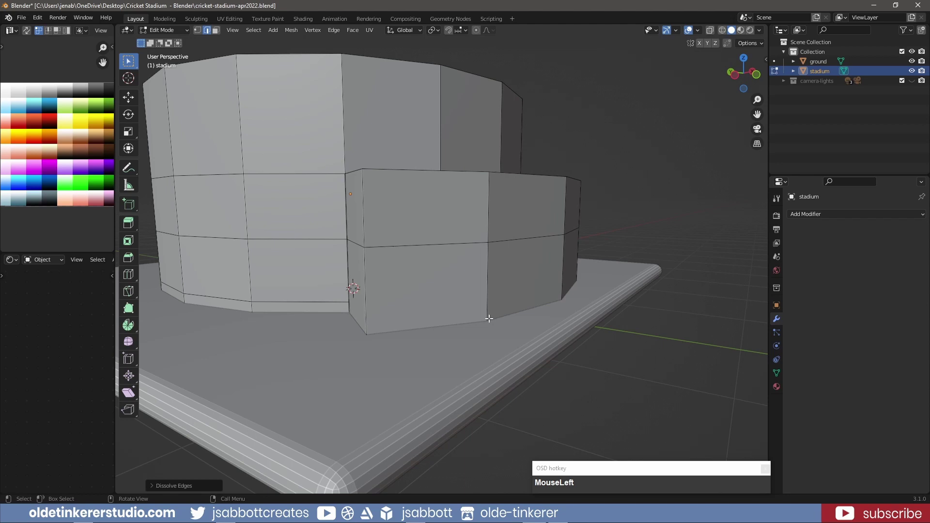
Inset the two central lower-row faces of the front block individually, about 0.036 m thick.
{"action": "key", "text": "KP_1"}
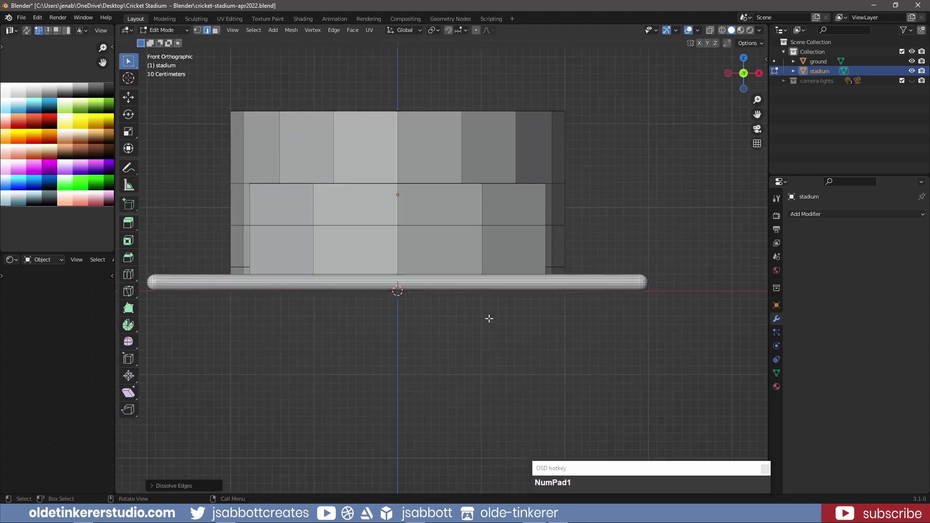
{"action": "middle_click_drag", "start_coordinate": [483, 276], "coordinate": [446, 253], "text": "shift"}
{"action": "key", "text": "shift+3"}
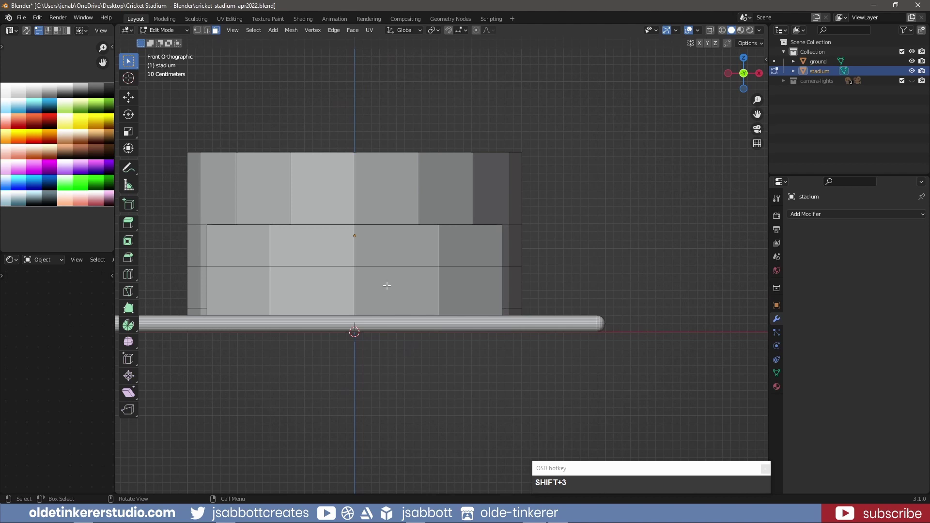
{"action": "left_click", "coordinate": [387, 286]}
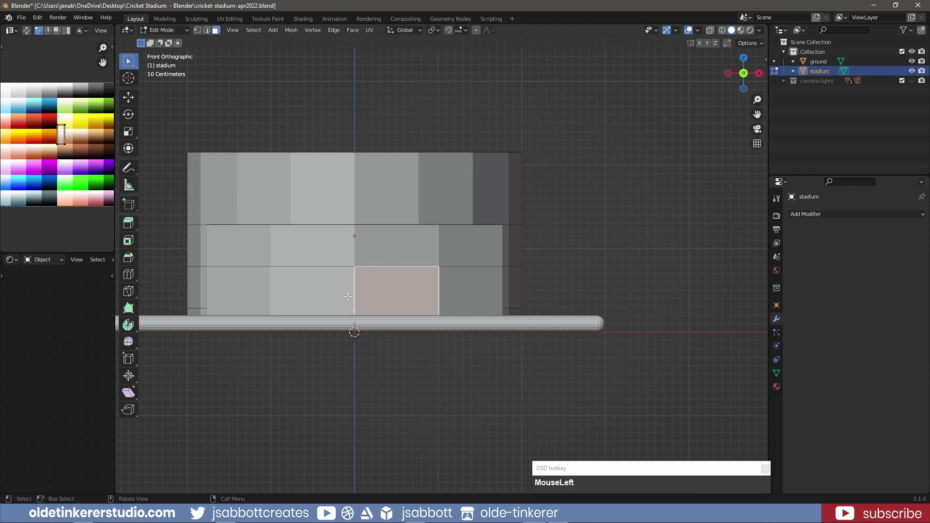
{"action": "left_click", "coordinate": [306, 290], "text": "shift"}
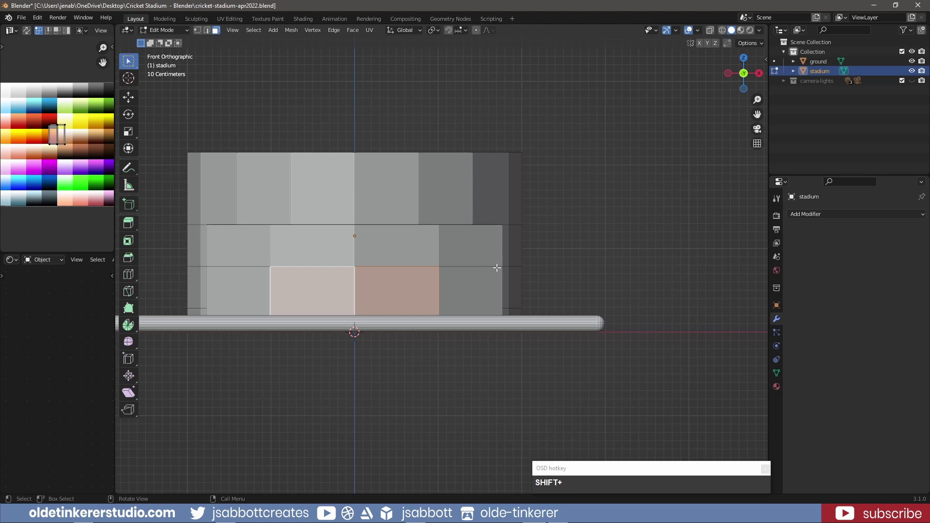
{"action": "scroll", "coordinate": [497, 268], "scroll_direction": "up", "scroll_amount": 2}
{"action": "scroll", "coordinate": [403, 245], "scroll_direction": "down", "scroll_amount": 1}
{"action": "middle_click_drag", "start_coordinate": [406, 245], "coordinate": [494, 267], "text": "shift"}
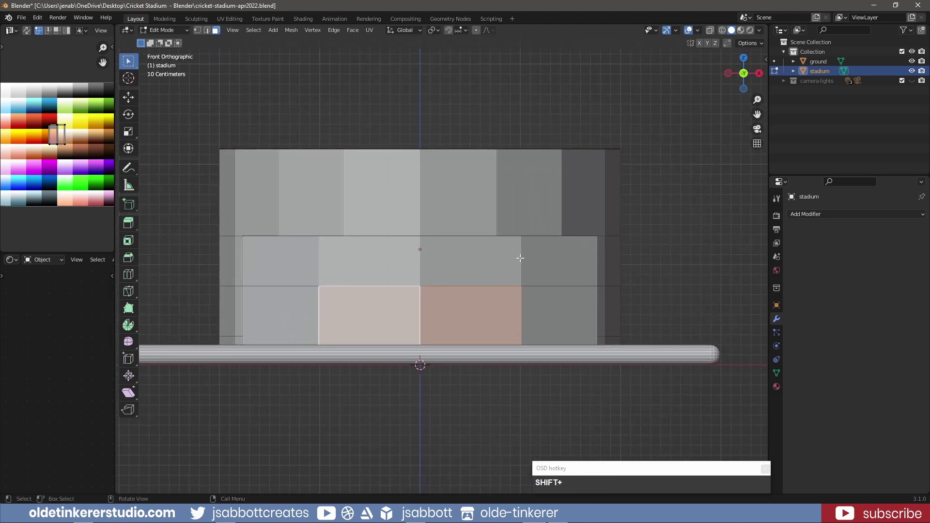
{"action": "key", "text": "i"}
{"action": "key", "text": "i"}
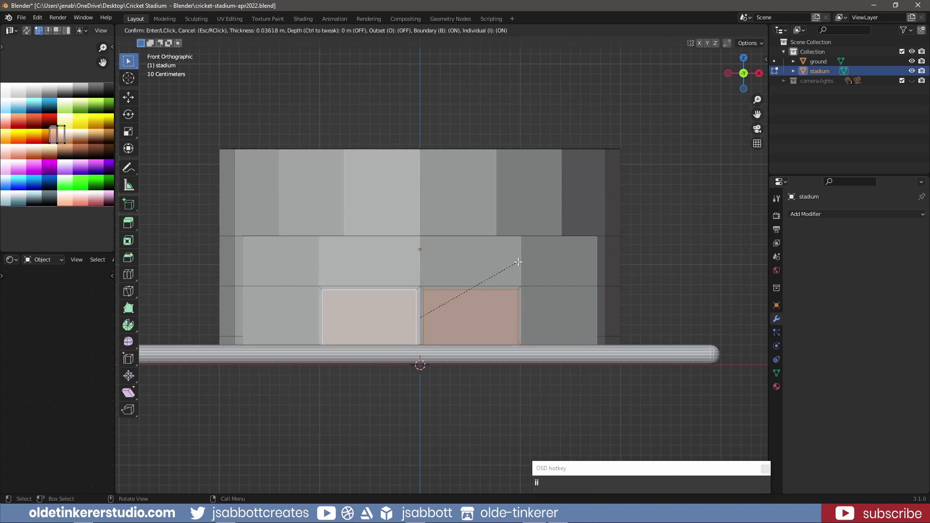
{"action": "left_click", "coordinate": [518, 262]}
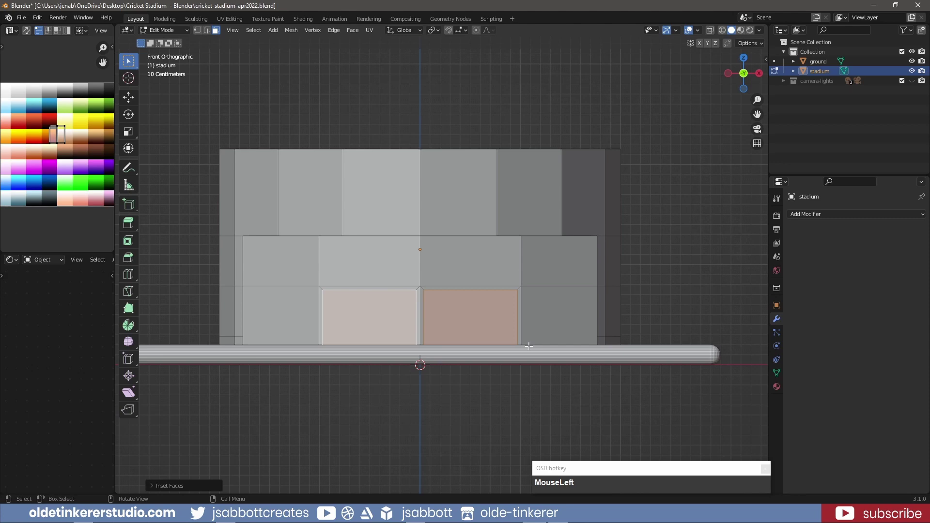
{"action": "key", "text": "alt+a"}
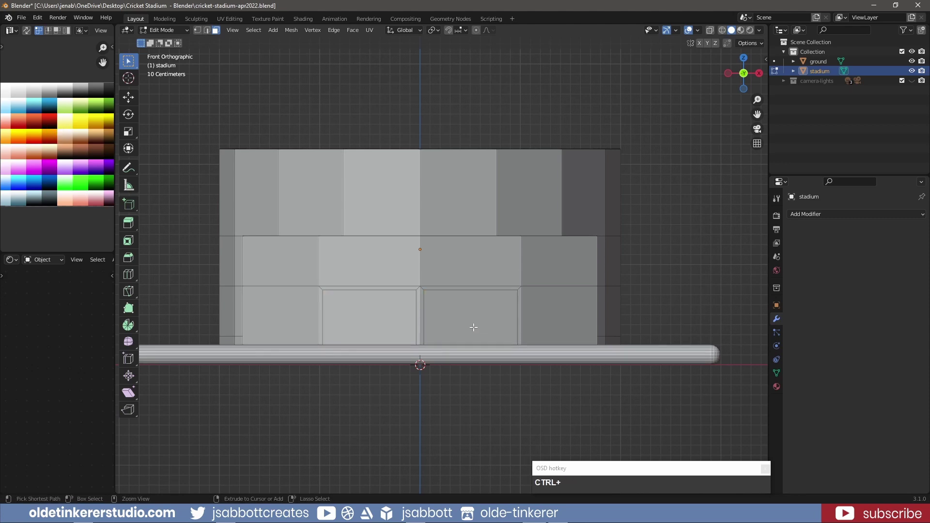
Add a vertical loop cut through the middle of each of the two inset door panels.
{"action": "key", "text": "ctrl+r"}
{"action": "left_click", "coordinate": [467, 297]}
{"action": "left_click", "coordinate": [467, 295]}
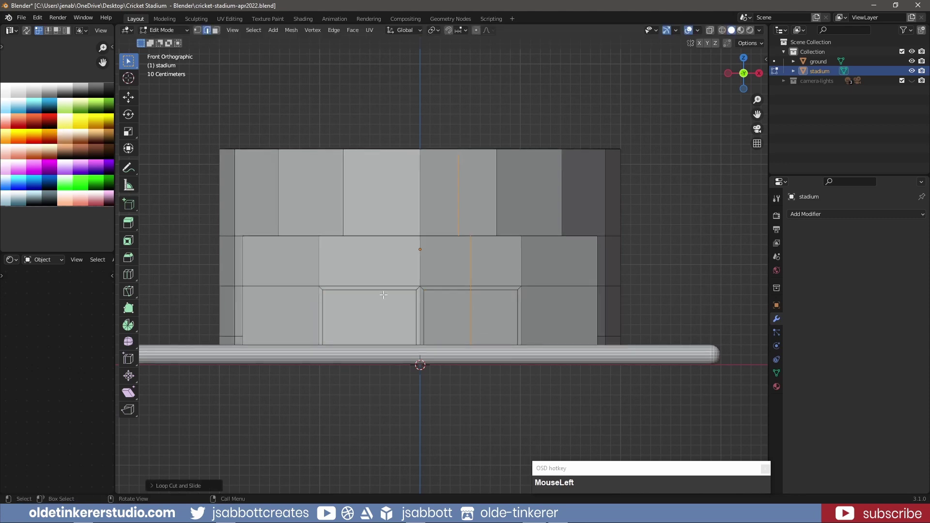
{"action": "key", "text": "ctrl+r"}
{"action": "left_click", "coordinate": [377, 293]}
{"action": "left_click", "coordinate": [380, 296]}
Bevel only the vertical centre edges inside the two inset door panels into narrow strips with one segment.
{"action": "scroll", "coordinate": [381, 296], "scroll_direction": "up", "scroll_amount": 2}
{"action": "left_click", "coordinate": [462, 343]}
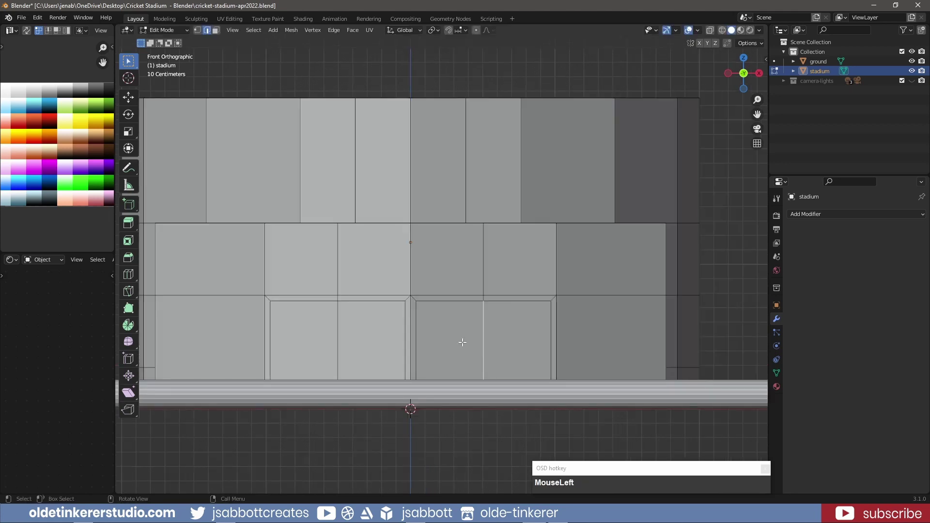
{"action": "left_click", "coordinate": [337, 339], "text": "shift"}
{"action": "key", "text": "ctrl+b"}
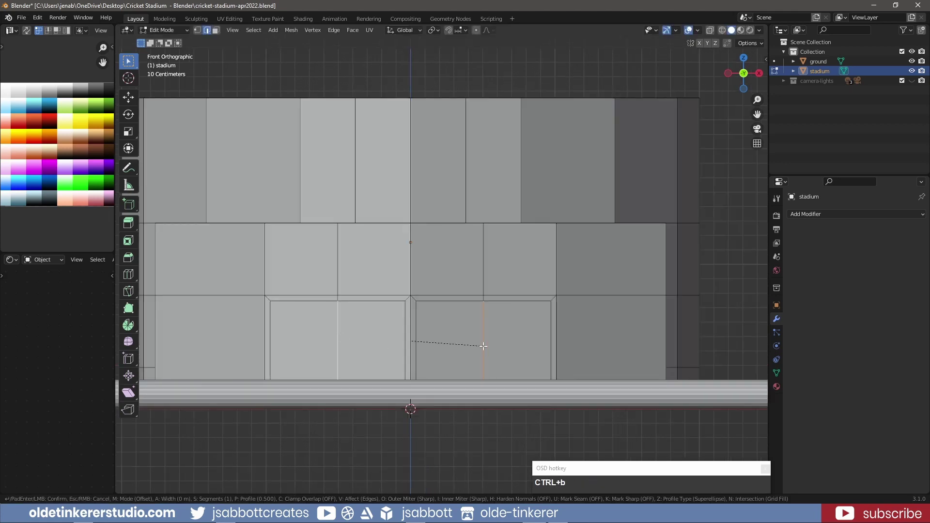
{"action": "key", "text": "shift"}
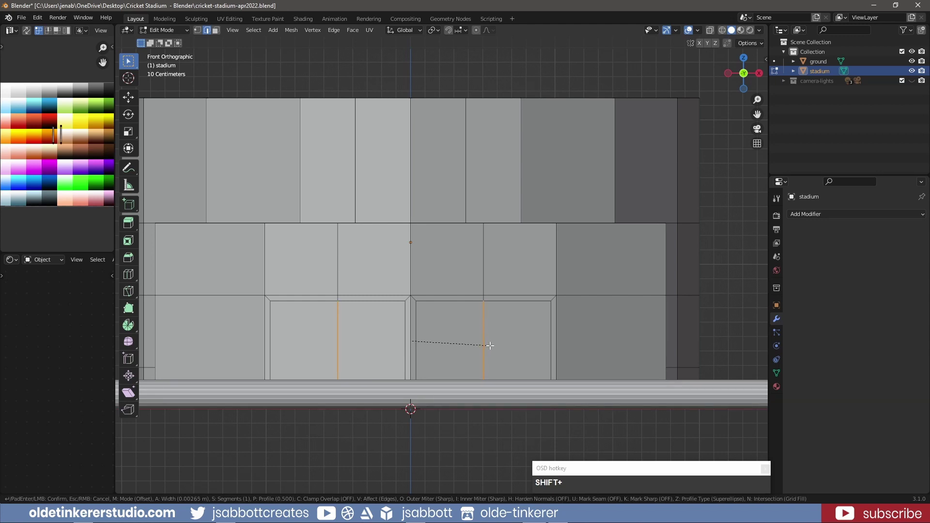
{"action": "left_click", "coordinate": [499, 346]}
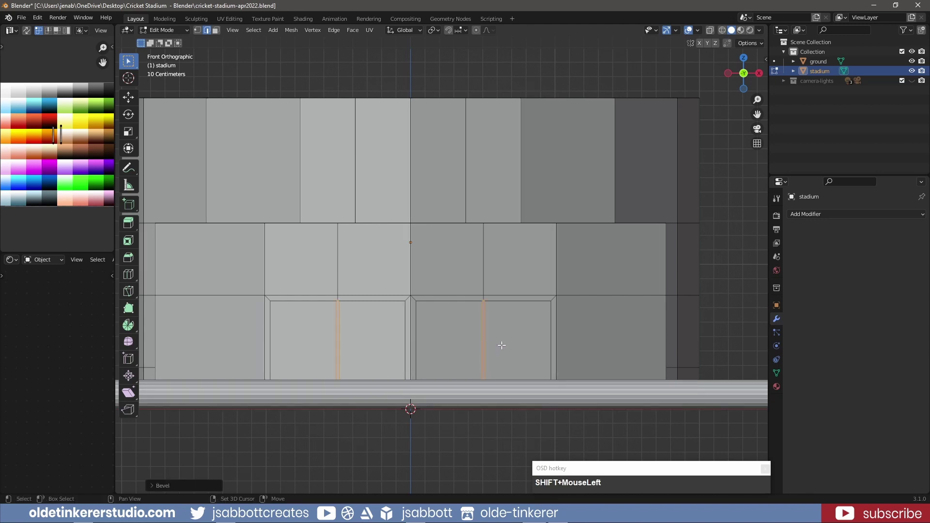
{"action": "key", "text": "alt+a"}
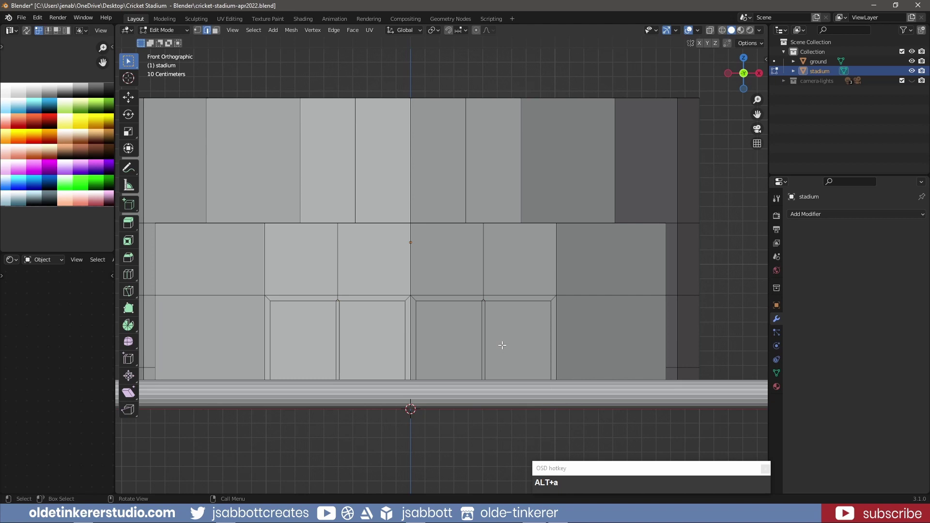
Inset the four rectangular door panels on the front block individually to form narrow frames.
{"action": "key", "text": "3"}
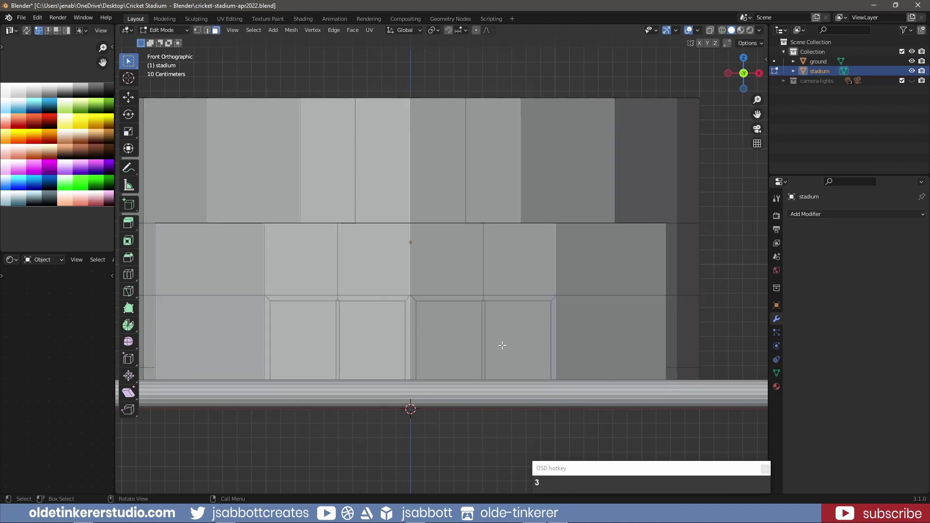
{"action": "left_click", "coordinate": [510, 344]}
{"action": "left_click", "coordinate": [453, 341], "text": "shift"}
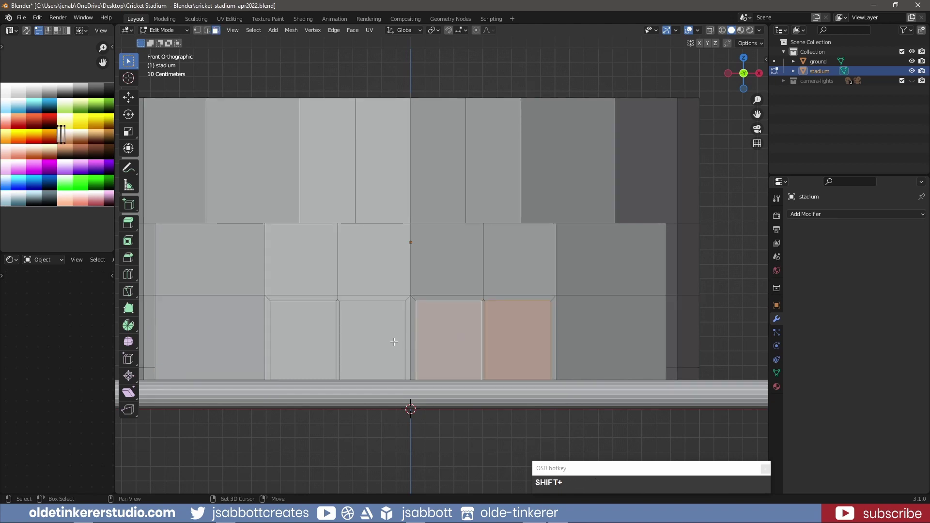
{"action": "left_click", "coordinate": [394, 342], "text": "shift"}
{"action": "left_click", "coordinate": [315, 340], "text": "shift"}
{"action": "key", "text": "i"}
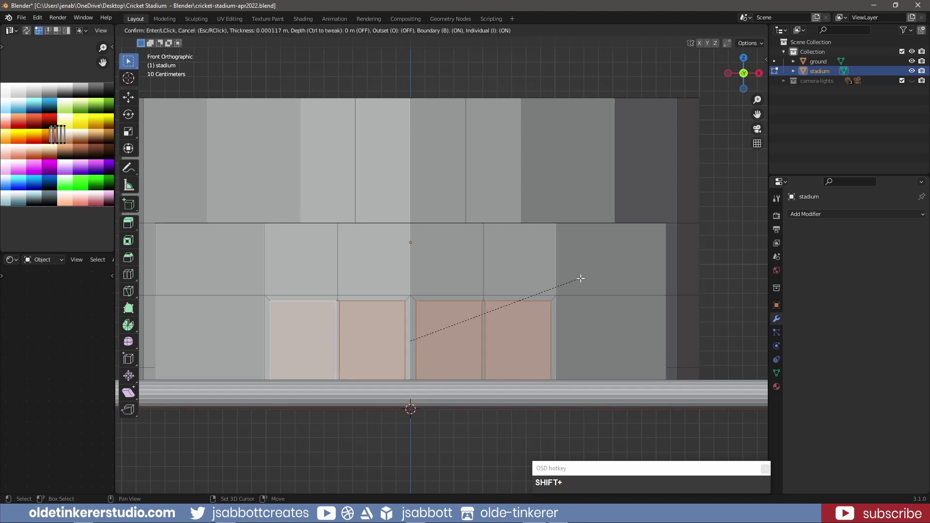
{"action": "left_click", "coordinate": [553, 300]}
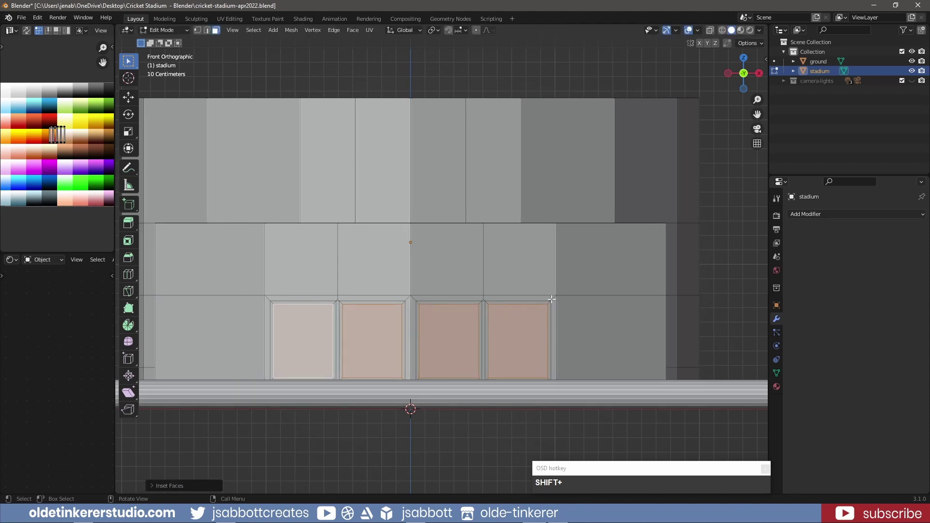
Extrude the four inset door panels inward along their normals by about 0.008 m.
{"action": "middle_click_drag", "start_coordinate": [553, 257], "coordinate": [495, 304]}
{"action": "scroll", "coordinate": [494, 304], "scroll_direction": "down", "scroll_amount": 3}
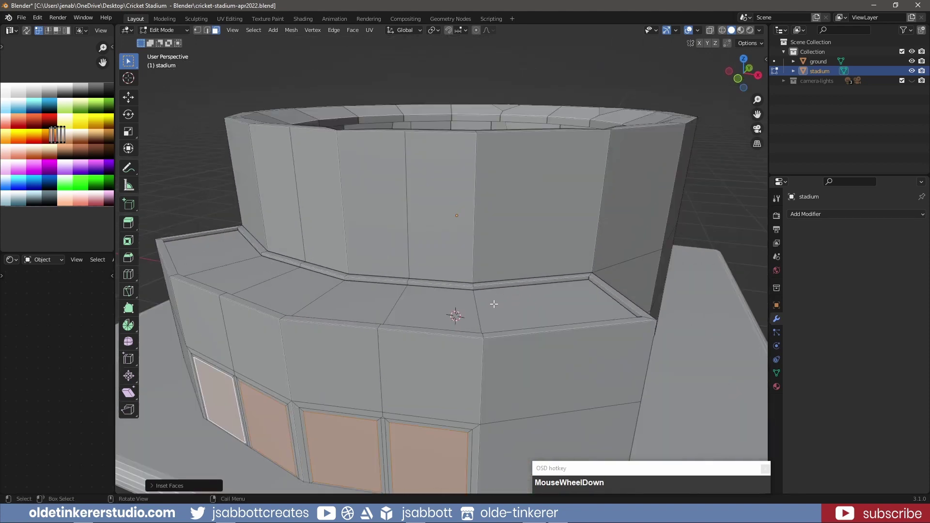
{"action": "key", "text": "alt+e"}
{"action": "left_click", "coordinate": [479, 333]}
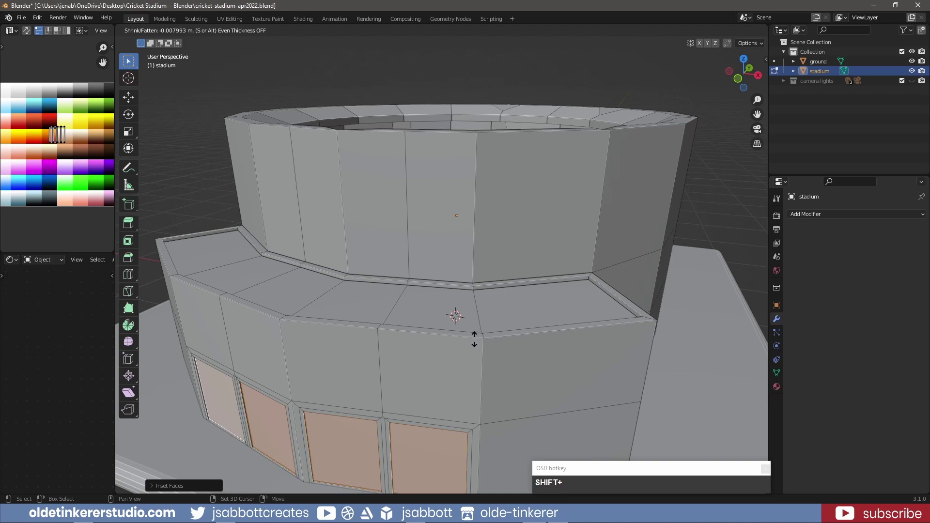
{"action": "left_click", "coordinate": [473, 340]}
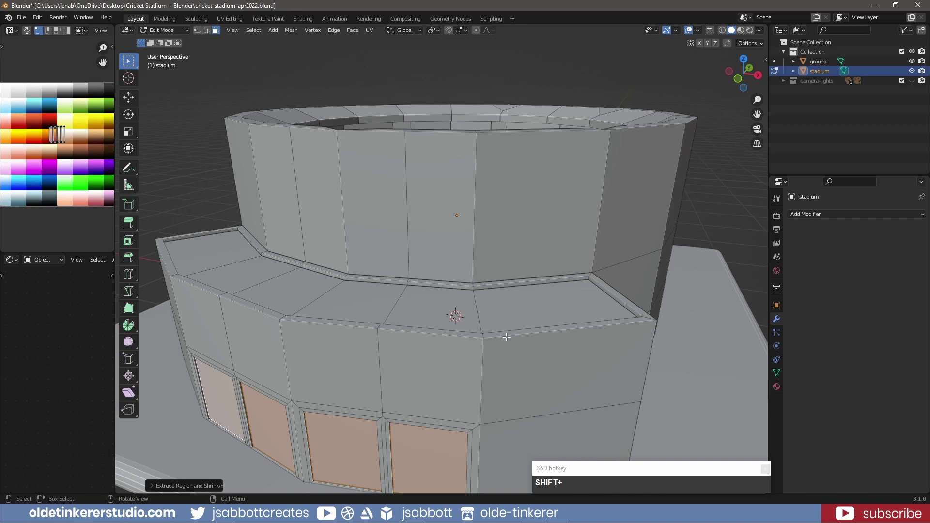
Select the outer edge loop of the entrance block's roof and the edge loops of the stadium's top rim.
{"action": "key", "text": "2"}
{"action": "key", "text": "alt+a"}
{"action": "scroll", "coordinate": [504, 320], "scroll_direction": "down", "scroll_amount": 2}
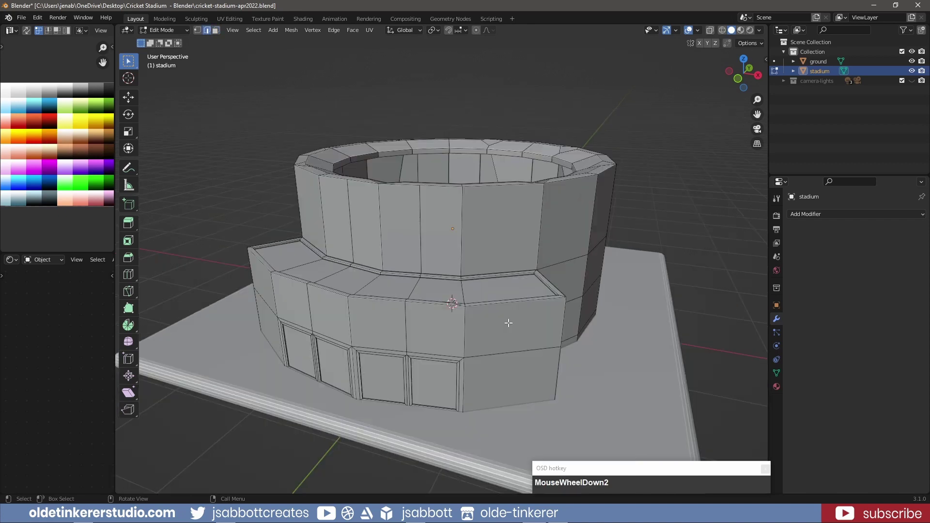
{"action": "left_click", "coordinate": [496, 303], "text": "alt"}
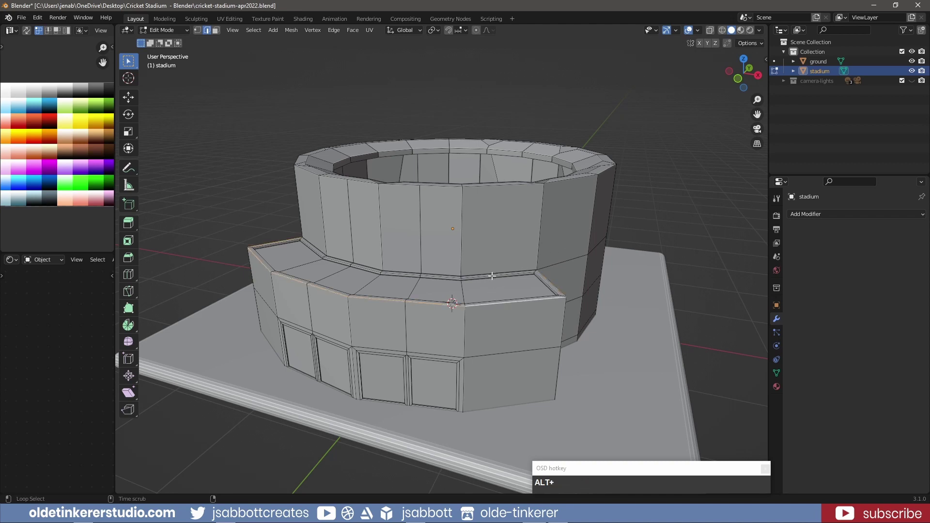
{"action": "left_click", "coordinate": [478, 186], "text": "alt+shift"}
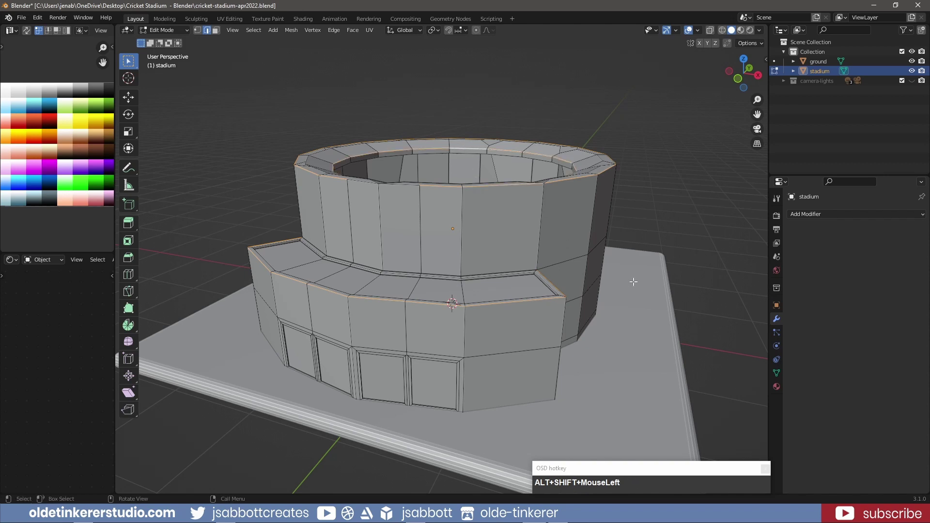
Hide the ground and add the building's lower outline, entrance corner edges and inner roof border to the edge selection.
{"action": "left_click", "coordinate": [911, 63]}
{"action": "middle_click_drag", "start_coordinate": [485, 388], "coordinate": [391, 395]}
{"action": "left_click", "coordinate": [439, 339], "text": "alt+shift"}
{"action": "left_click", "coordinate": [439, 339], "text": "shift"}
{"action": "left_click", "coordinate": [502, 361], "text": "shift"}
{"action": "middle_click_drag", "start_coordinate": [392, 436], "coordinate": [575, 370]}
{"action": "left_click", "coordinate": [513, 318], "text": "alt+shift"}
{"action": "scroll", "coordinate": [493, 304], "scroll_direction": "up", "scroll_amount": 2}
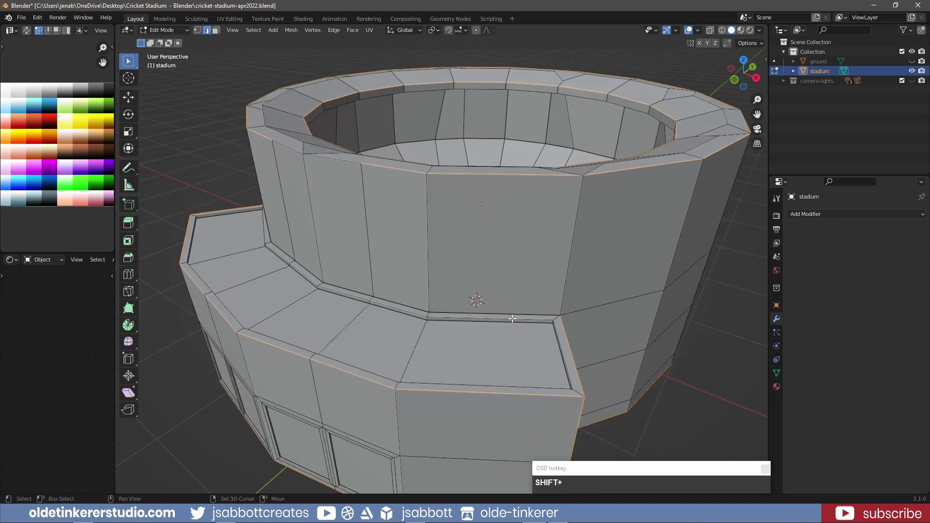
{"action": "left_click", "coordinate": [637, 361], "text": "alt+shift"}
{"action": "scroll", "coordinate": [636, 361], "scroll_direction": "down", "scroll_amount": 1}
Bevel the selected rim, roof and outline edges with 5 segments.
{"action": "key", "text": "ctrl+b"}
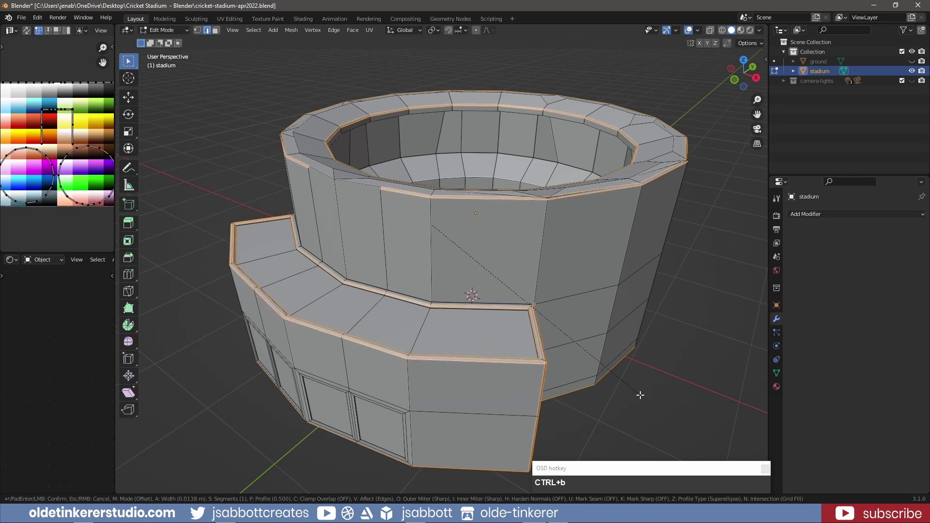
{"action": "left_click", "coordinate": [641, 395]}
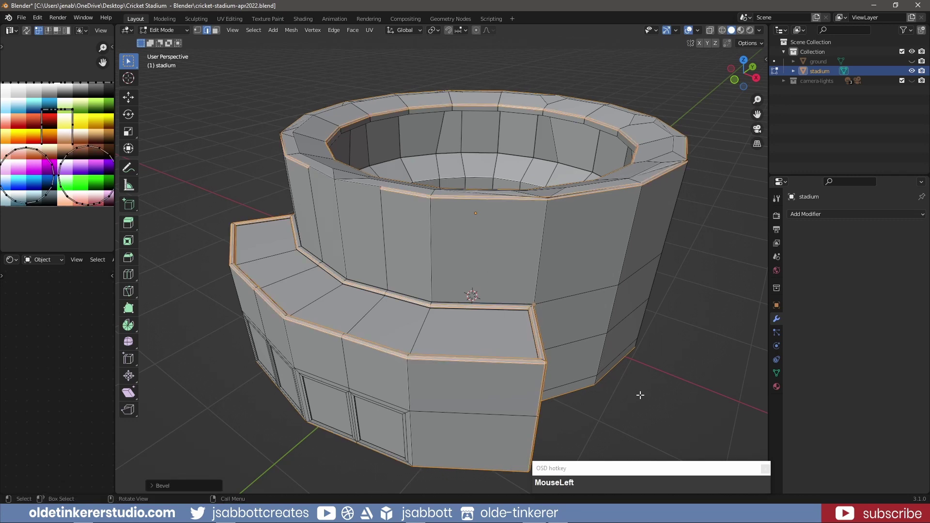
{"action": "left_click", "coordinate": [152, 485]}
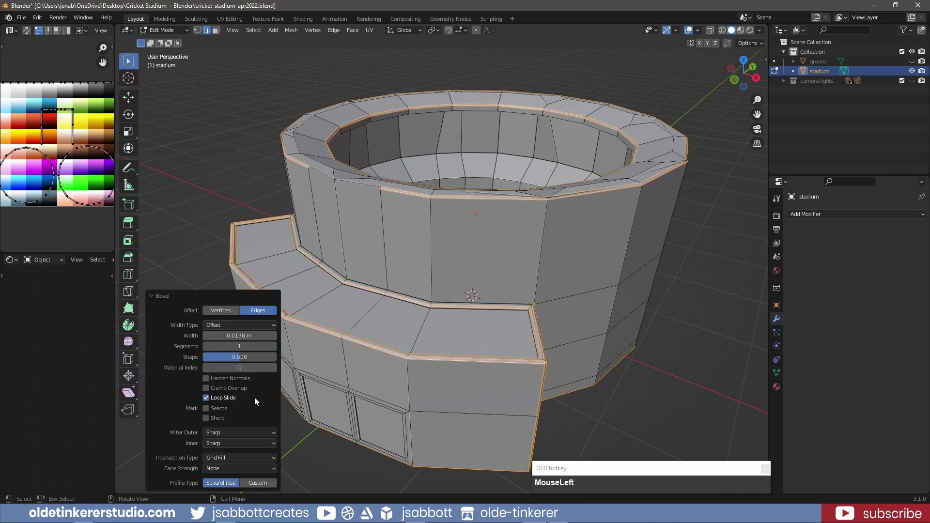
{"action": "left_click", "coordinate": [225, 345]}
{"action": "type", "text": "5"}
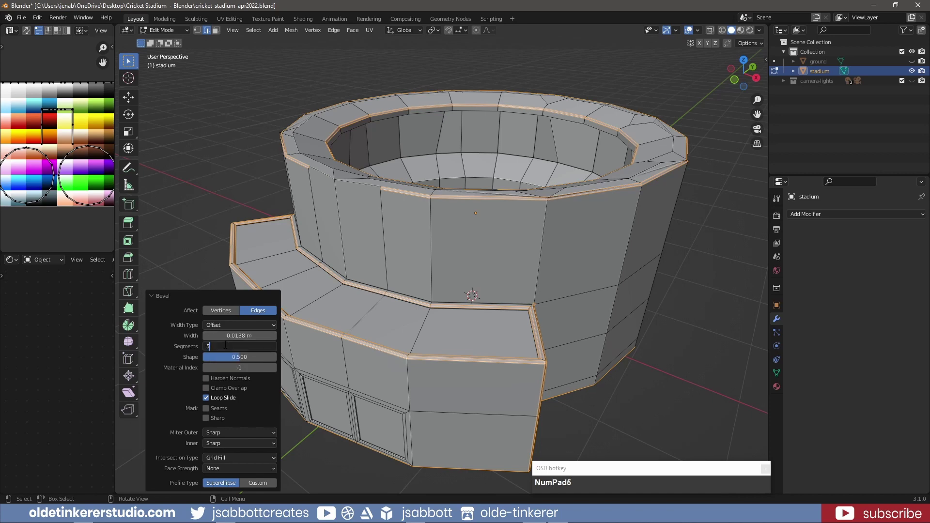
Try a bevel width of 0.1 m on the selected edges.
{"action": "left_click", "coordinate": [226, 336]}
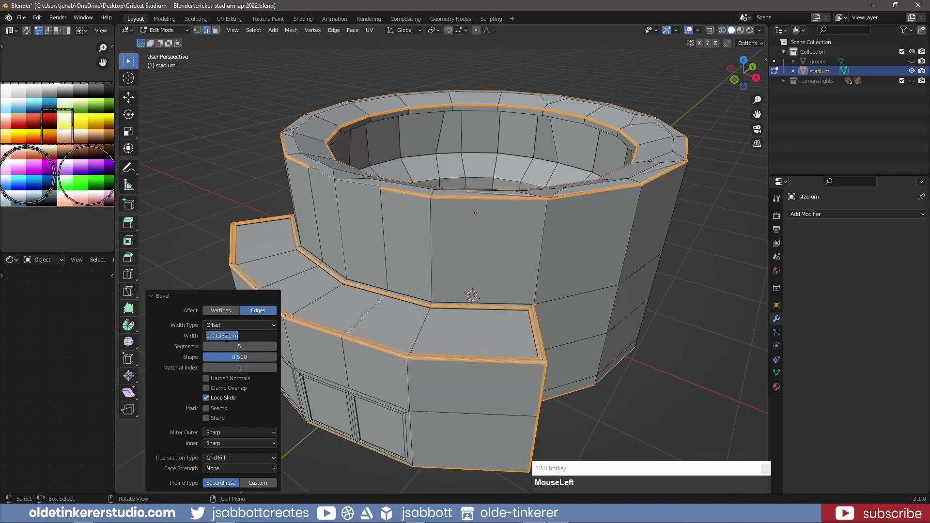
{"action": "type", "text": ".10"}
{"action": "key", "text": "Return"}
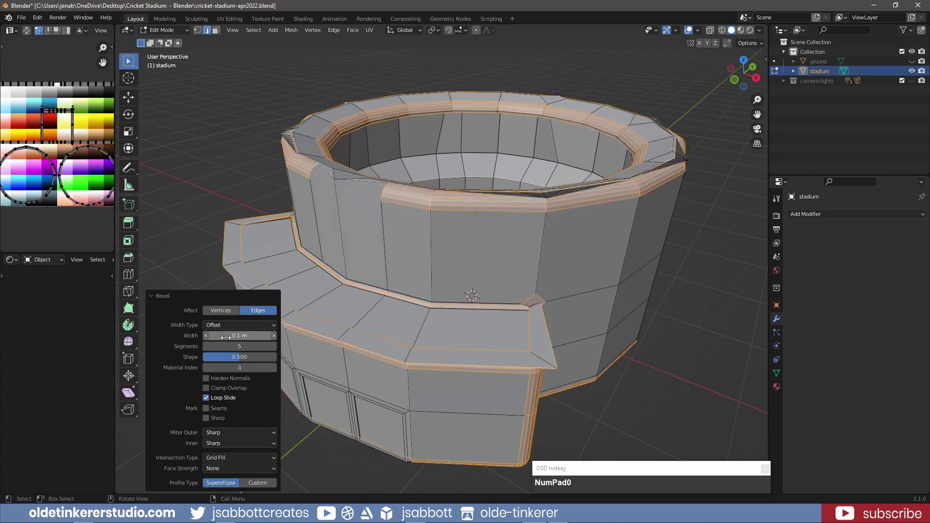
Set the bevel width of the selected edges to 0.01 m.
{"action": "left_click", "coordinate": [226, 336]}
{"action": "type", "text": ".01"}
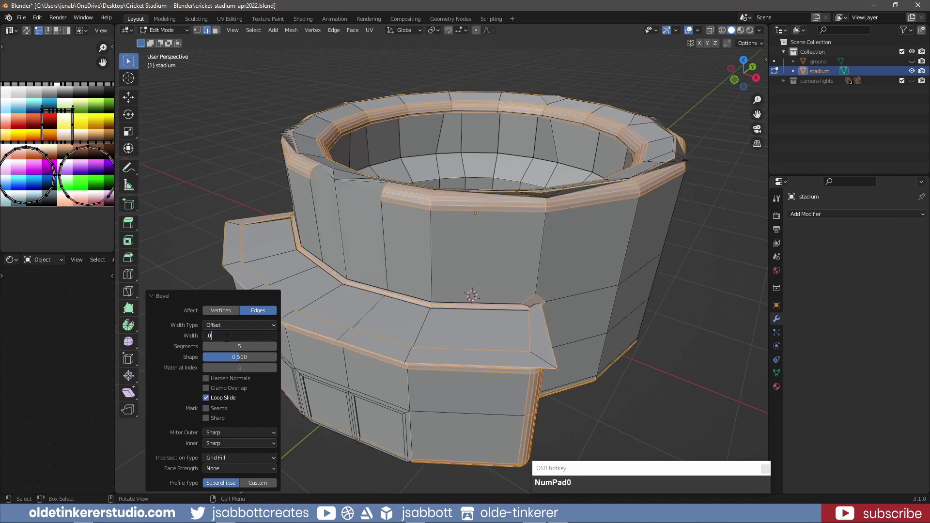
{"action": "key", "text": "Return"}
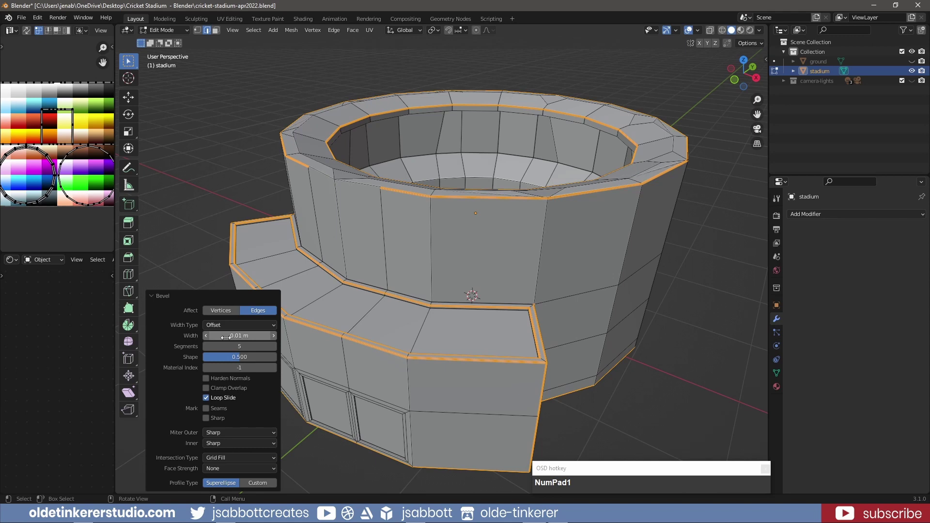
{"action": "left_click", "coordinate": [154, 294]}
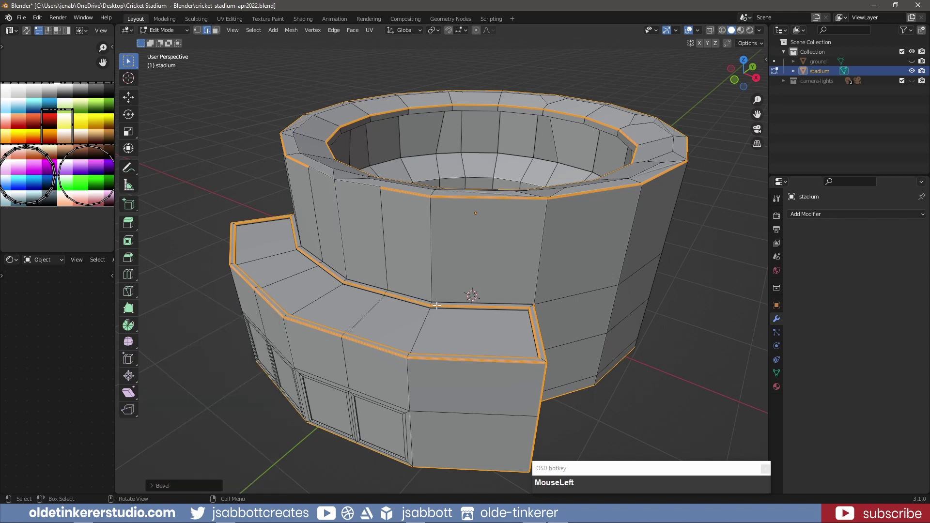
{"action": "key", "text": "ctrl+z"}
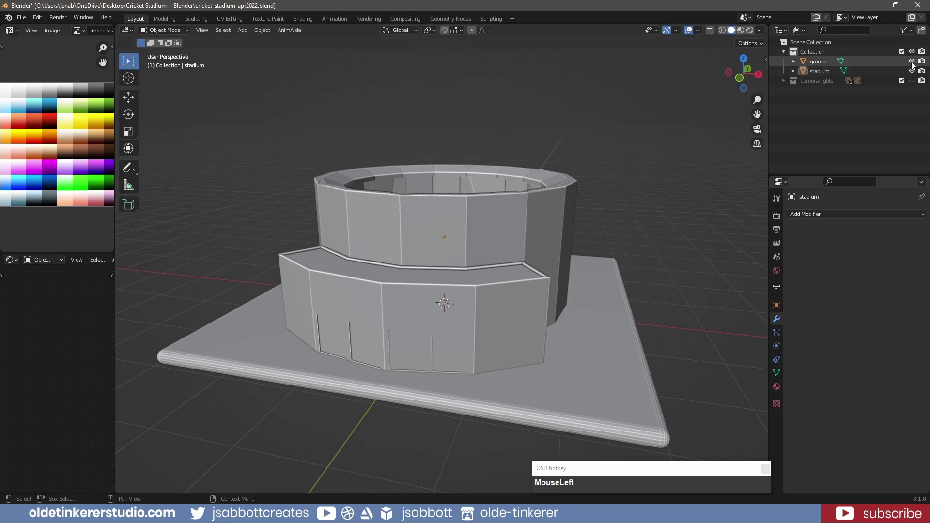
Hide the ground and stadium objects and add a text object at the origin in top view.
{"action": "left_click_drag", "start_coordinate": [912, 62], "coordinate": [913, 71]}
{"action": "key", "text": "KP_7"}
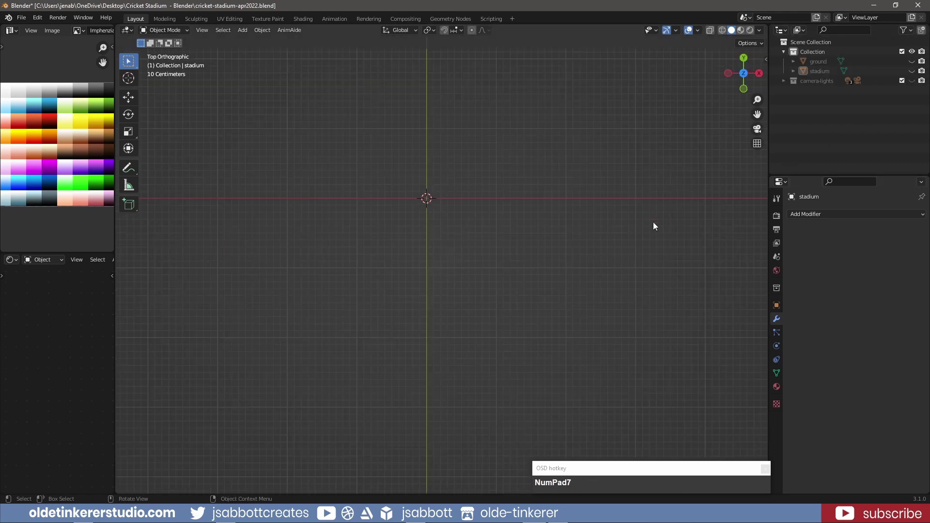
{"action": "key", "text": "shift+a"}
{"action": "mouse_move", "coordinate": [521, 262]}
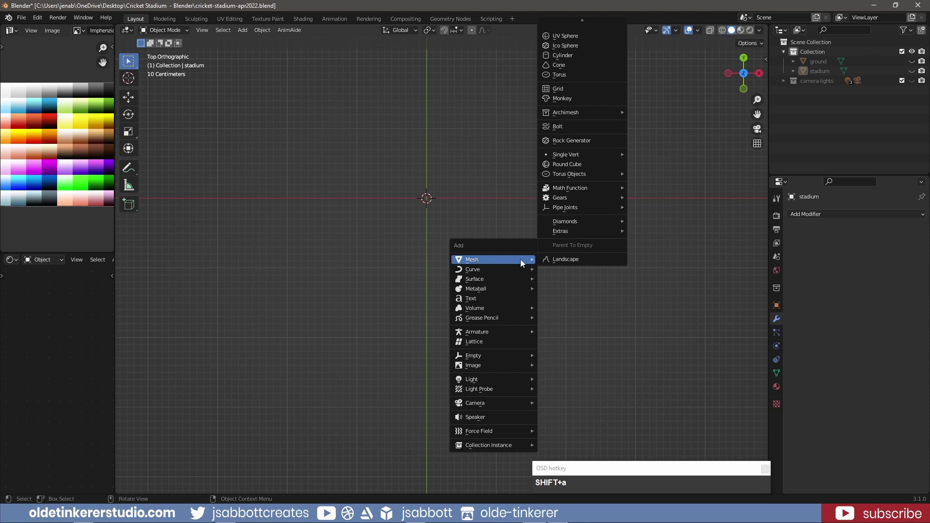
{"action": "left_click", "coordinate": [510, 299]}
{"action": "middle_click_drag", "start_coordinate": [609, 173], "coordinate": [594, 232], "text": "shift"}
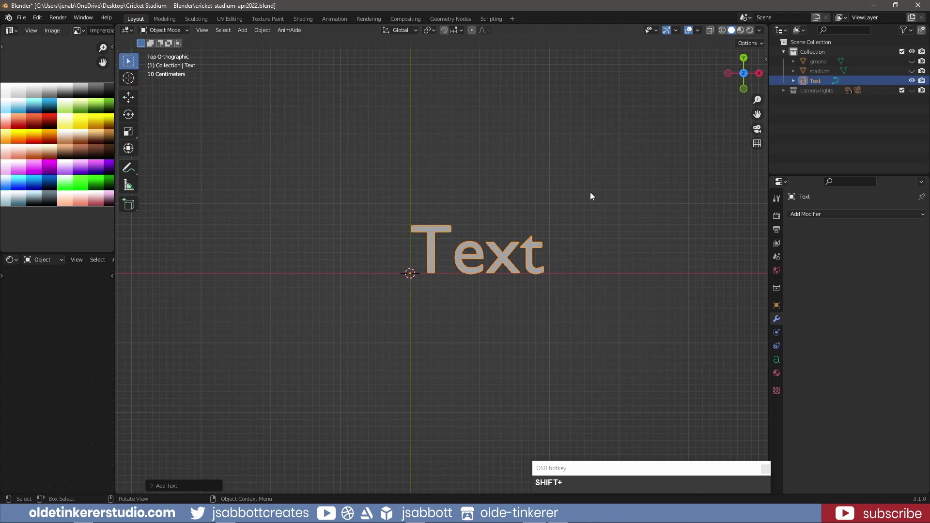
Replace the default content of the text object with STADIUM.
{"action": "key", "text": "Tab"}
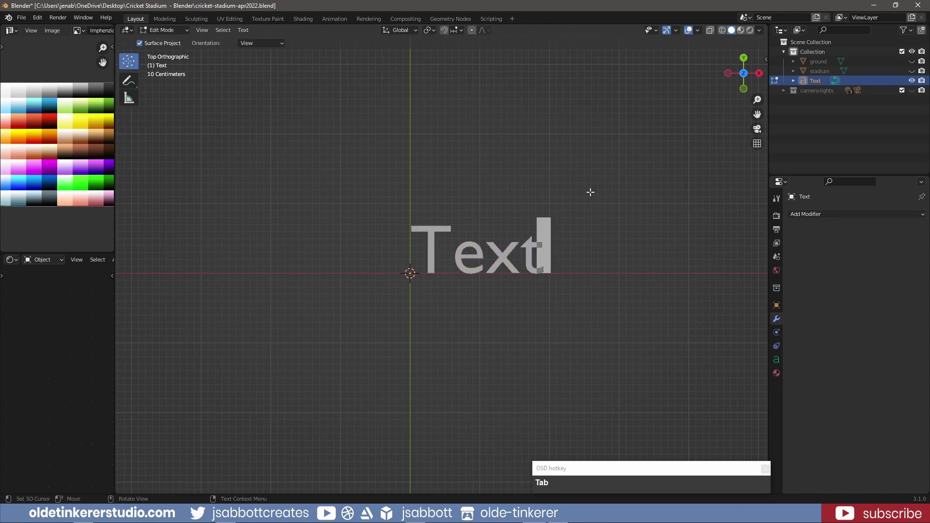
{"action": "key", "text": "BackSpace"}
{"action": "key", "text": "BackSpace"}
{"action": "key", "text": "BackSpace"}
{"action": "key", "text": "BackSpace"}
{"action": "type", "text": "ST"}
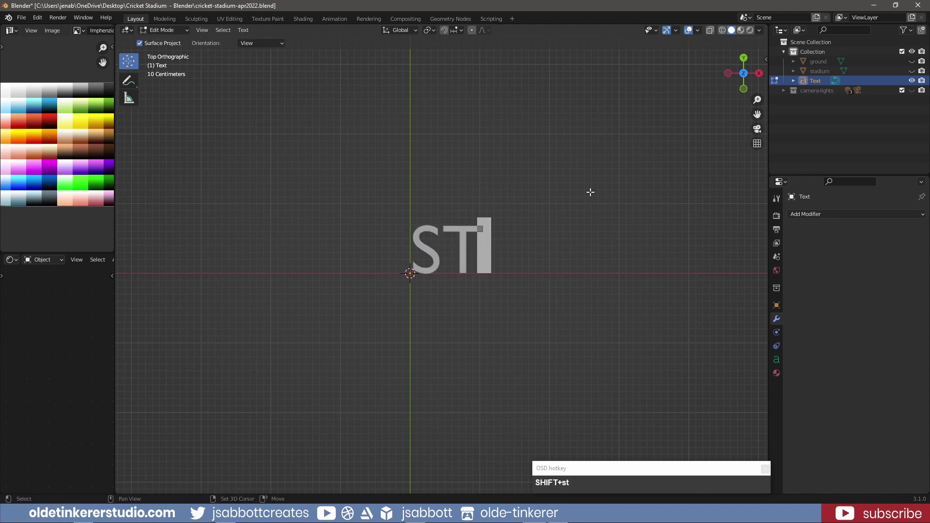
{"action": "type", "text": "ADIUM"}
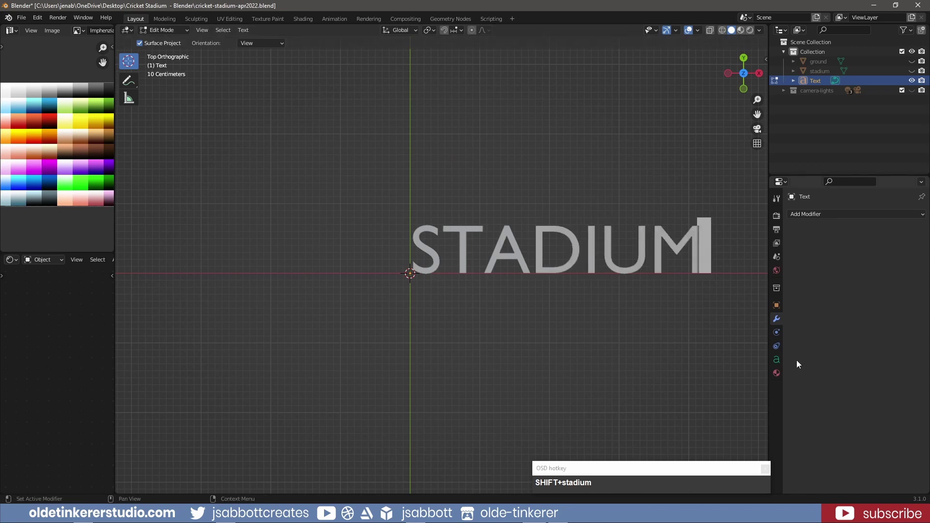
Set the STADIUM text's horizontal alignment to Center.
{"action": "left_click", "coordinate": [777, 360]}
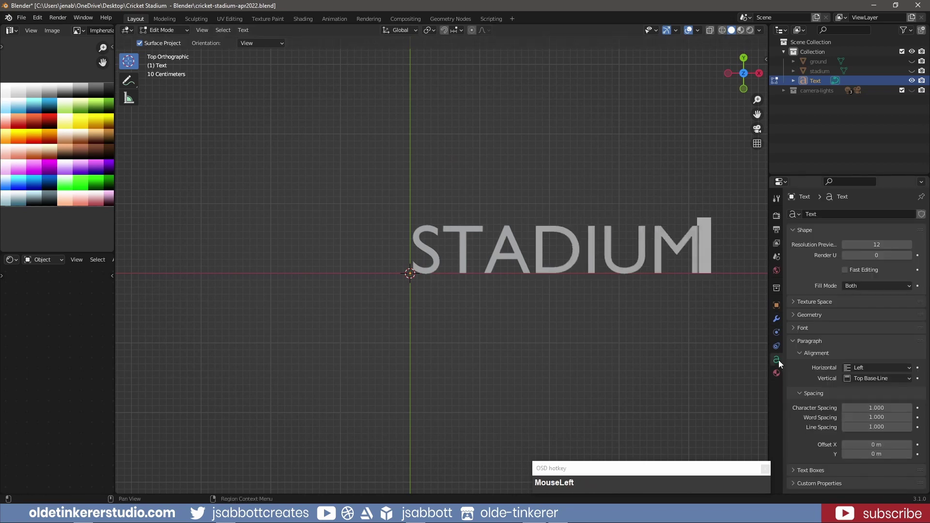
{"action": "left_click", "coordinate": [874, 369]}
{"action": "left_click", "coordinate": [868, 392]}
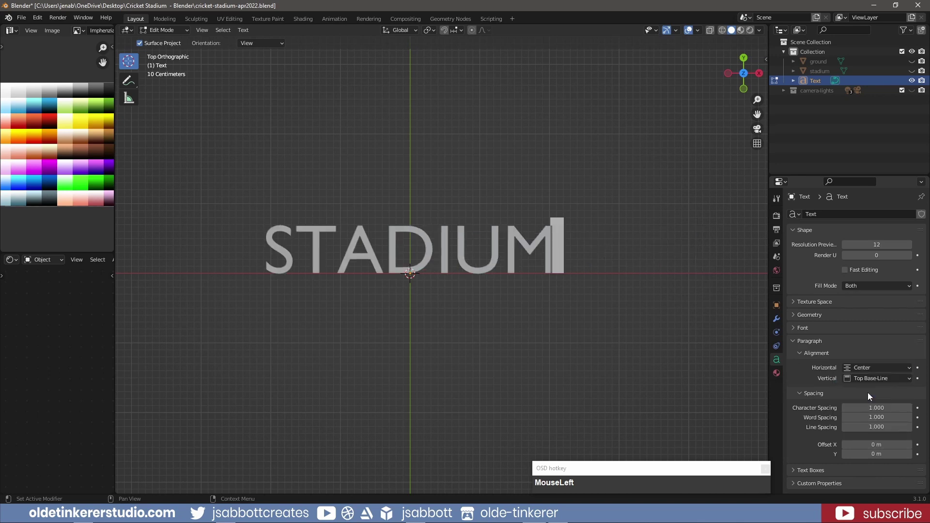
{"action": "left_click", "coordinate": [794, 341]}
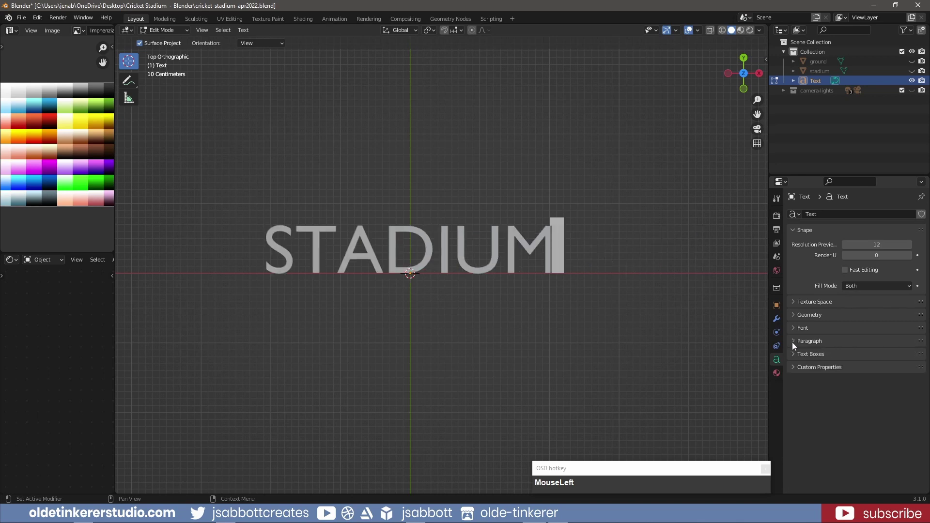
Set the STADIUM text's geometry extrusion to 0.07 m.
{"action": "left_click", "coordinate": [793, 316]}
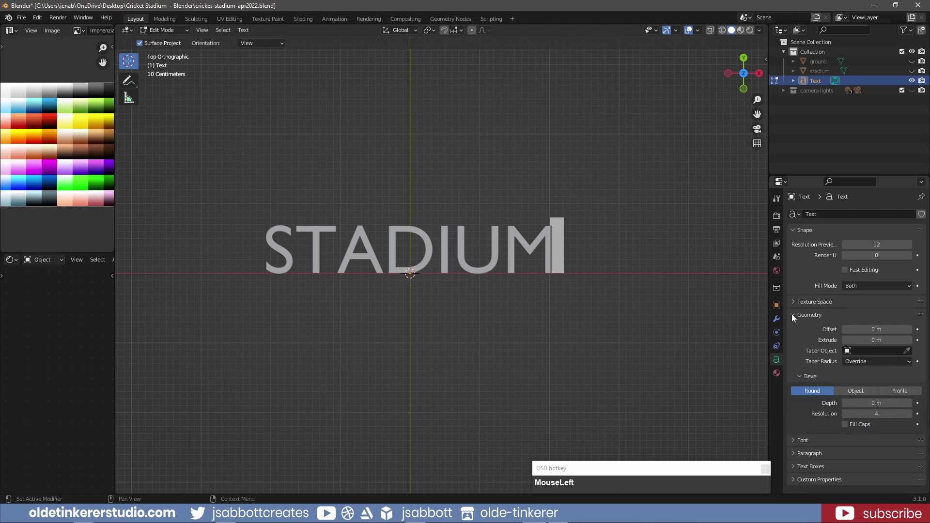
{"action": "middle_click_drag", "start_coordinate": [661, 361], "coordinate": [755, 338]}
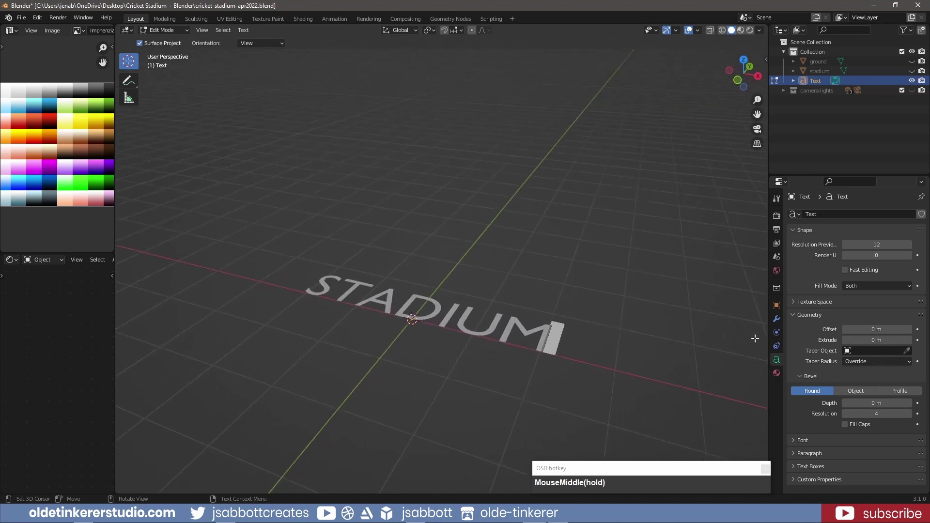
{"action": "left_click", "coordinate": [910, 341]}
{"action": "left_click", "coordinate": [909, 341]}
{"action": "left_click", "coordinate": [909, 340]}
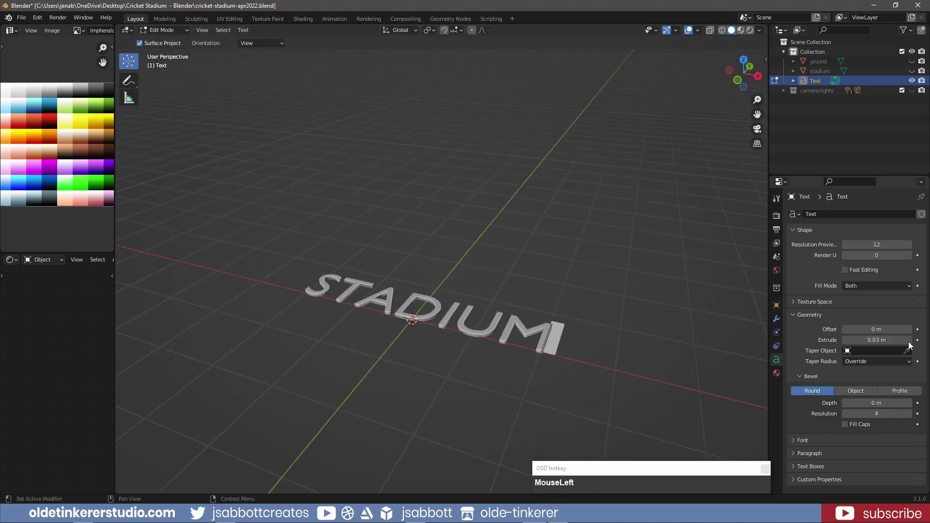
{"action": "left_click", "coordinate": [909, 341]}
{"action": "left_click", "coordinate": [910, 340]}
{"action": "left_click", "coordinate": [909, 341]}
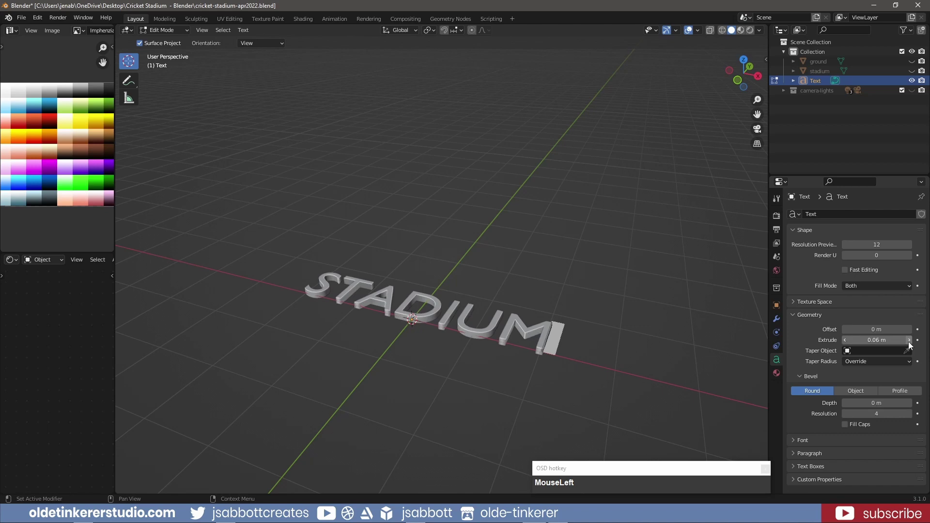
{"action": "left_click", "coordinate": [909, 340]}
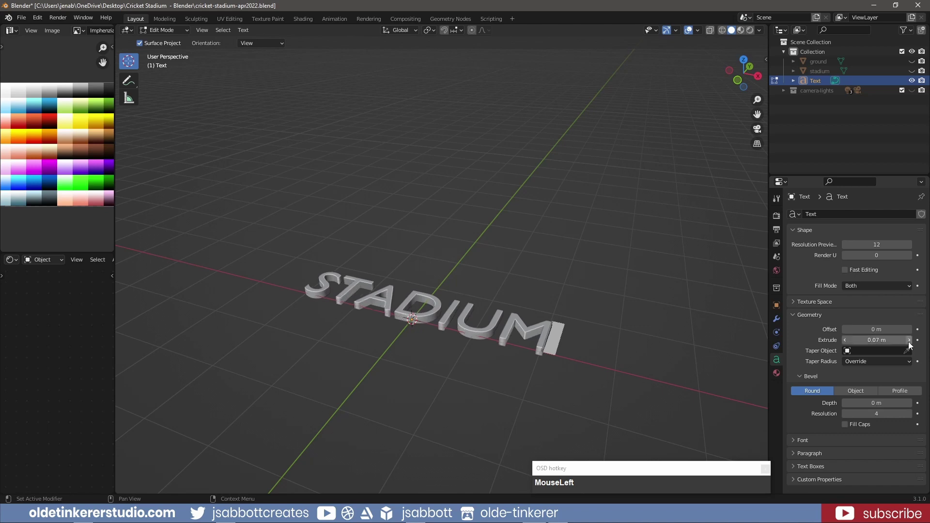
Set the STADIUM text's bevel depth to 0.02 m and leave Edit Mode.
{"action": "left_click", "coordinate": [910, 404]}
{"action": "left_click", "coordinate": [910, 404]}
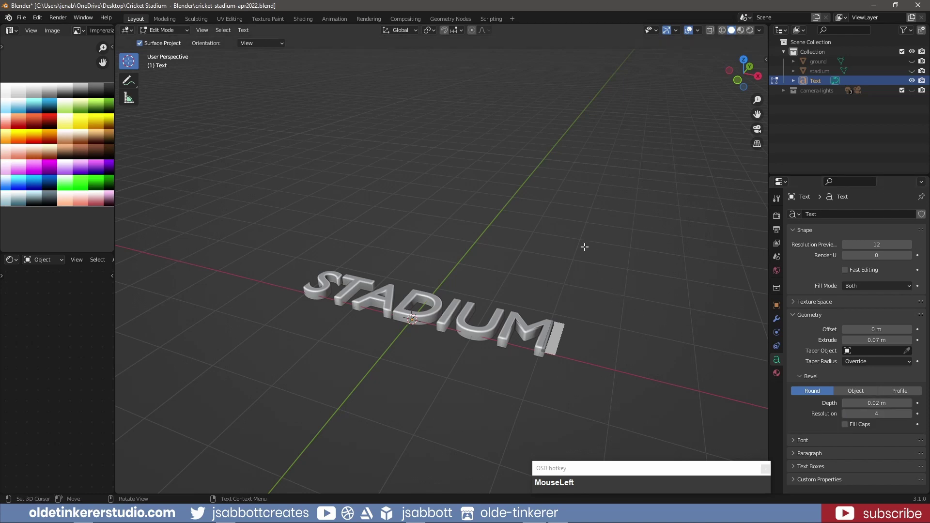
{"action": "key", "text": "Tab"}
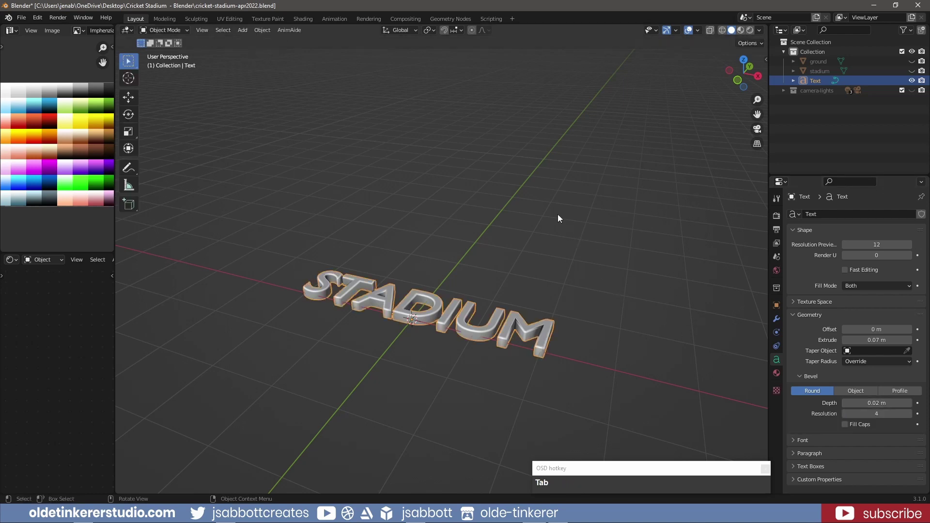
Convert the STADIUM text object to a mesh.
{"action": "right_click", "coordinate": [528, 327]}
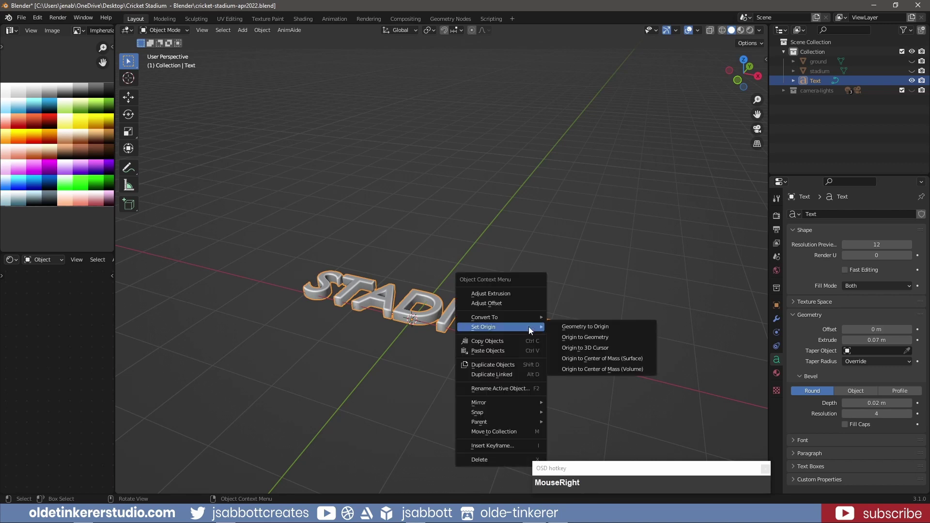
{"action": "mouse_move", "coordinate": [527, 317]}
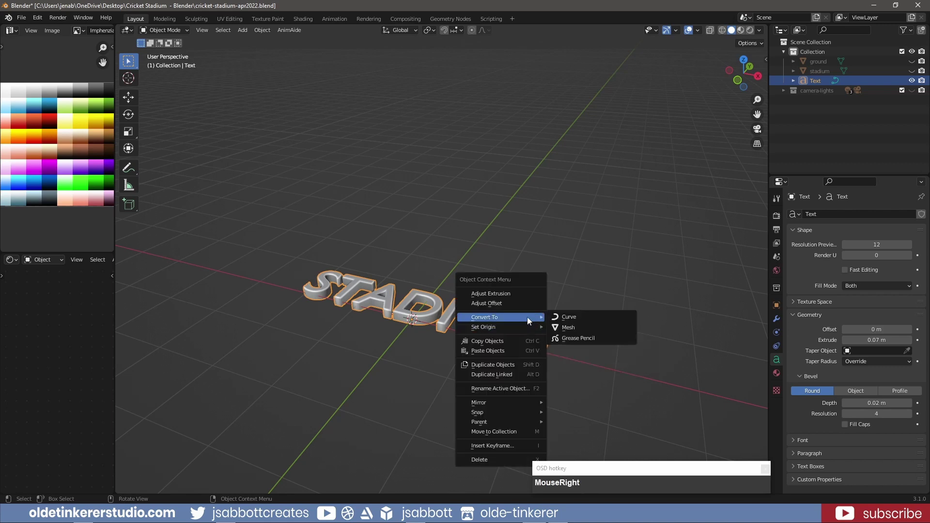
{"action": "left_click", "coordinate": [566, 329]}
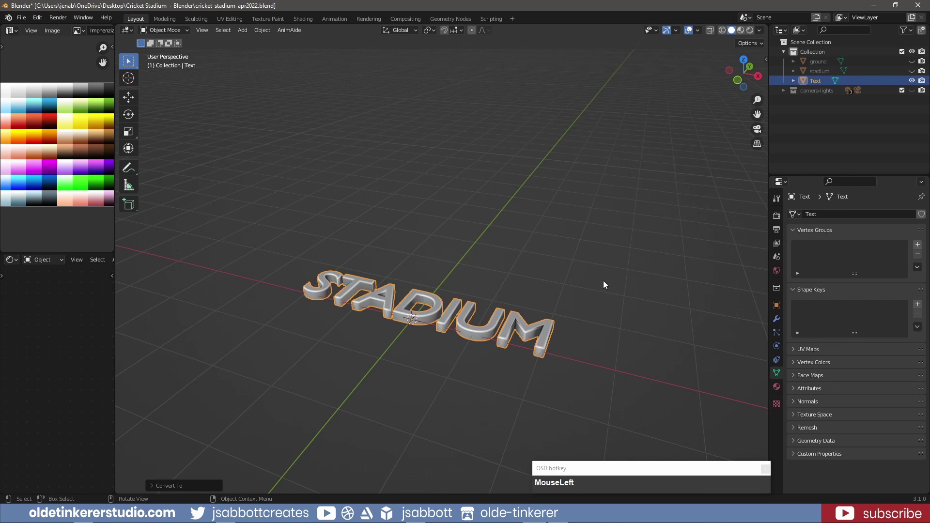
Rotate the STADIUM lettering 90° about the X axis so it stands upright.
{"action": "key", "text": "r"}
{"action": "key", "text": "x"}
{"action": "key", "text": "KP_9"}
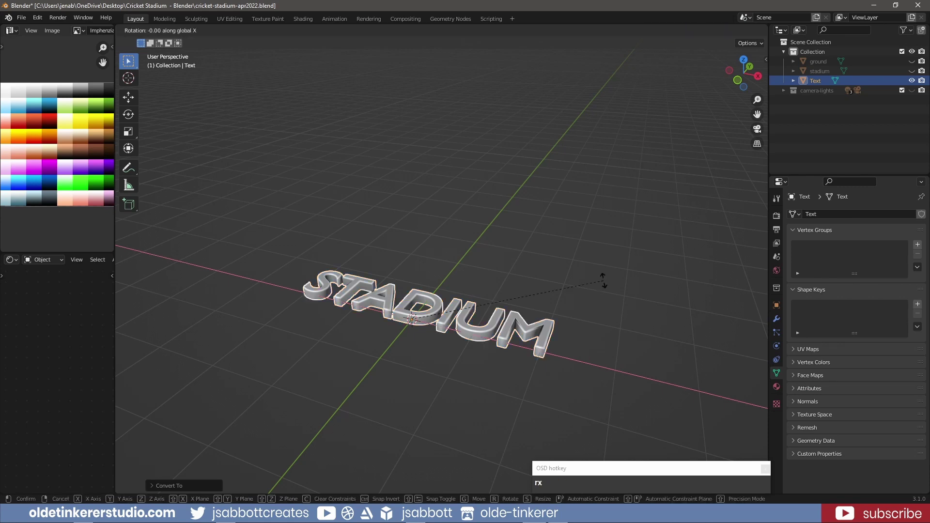
{"action": "key", "text": "KP_0"}
{"action": "key", "text": "Return"}
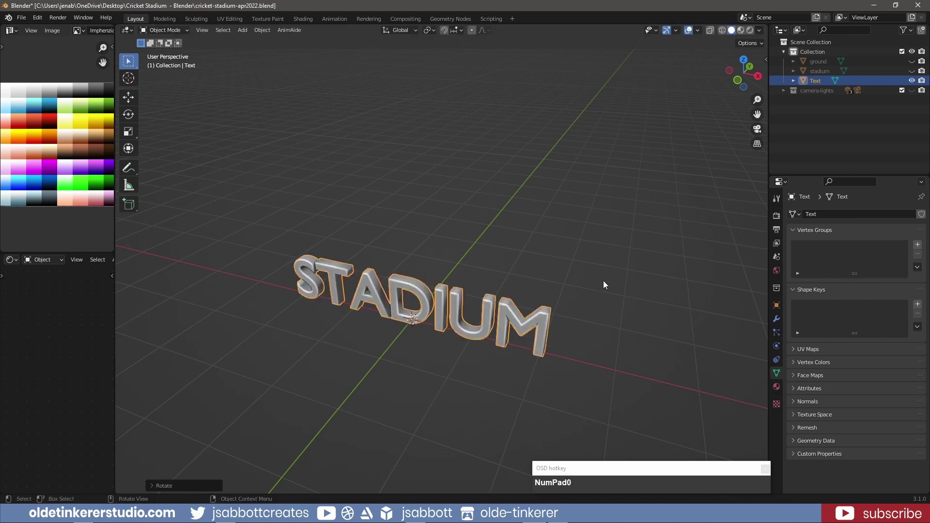
Move the lettering along Y to the front of the stadium and unhide the ground and stadium objects.
{"action": "key", "text": "KP_1"}
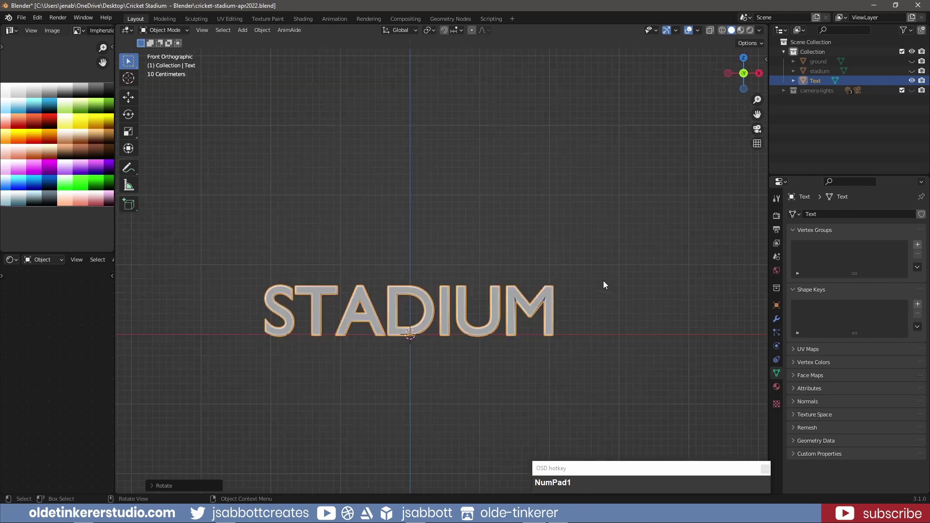
{"action": "key", "text": "KP_3"}
{"action": "key", "text": "g"}
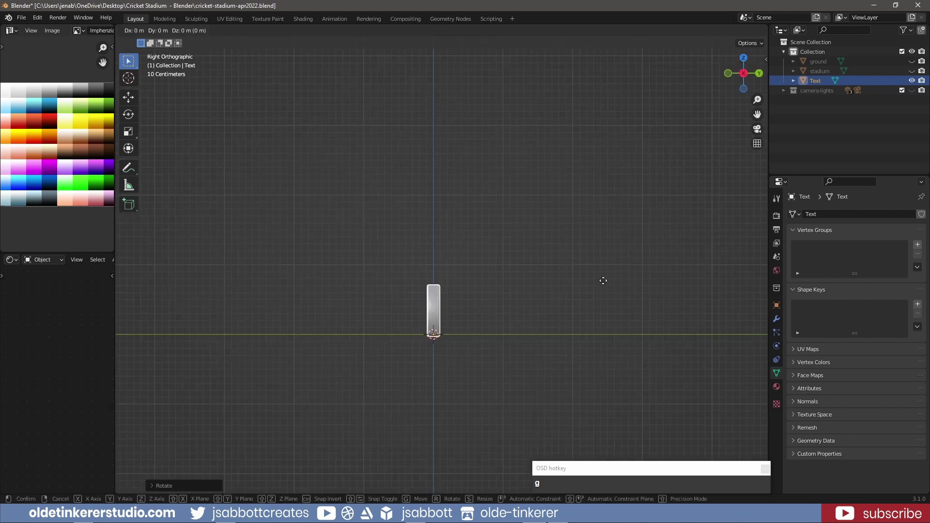
{"action": "key", "text": "y"}
{"action": "left_click", "coordinate": [357, 273]}
{"action": "left_click", "coordinate": [912, 71]}
Raise the lettering along Z above the entrance block and scale it down to fit within the block's width.
{"action": "key", "text": "KP_1"}
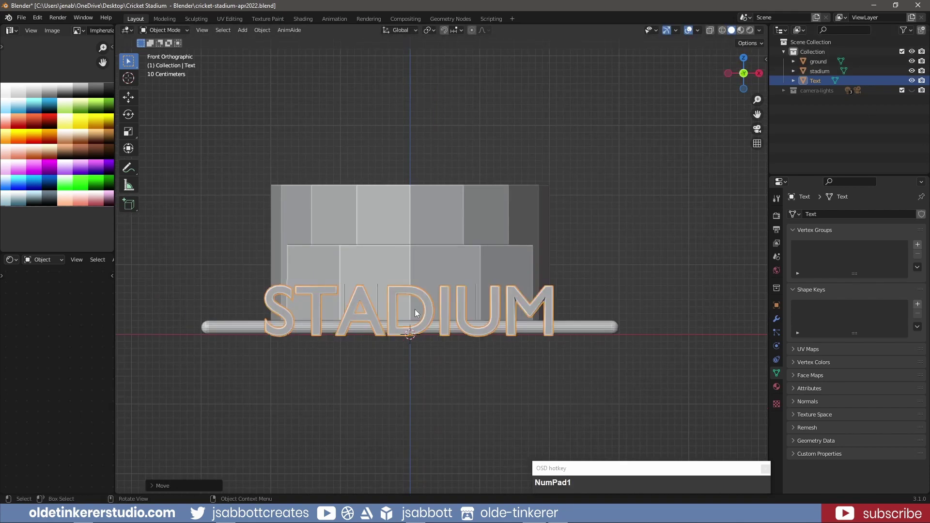
{"action": "key", "text": "g"}
{"action": "key", "text": "z"}
{"action": "left_click", "coordinate": [636, 155]}
{"action": "key", "text": "s"}
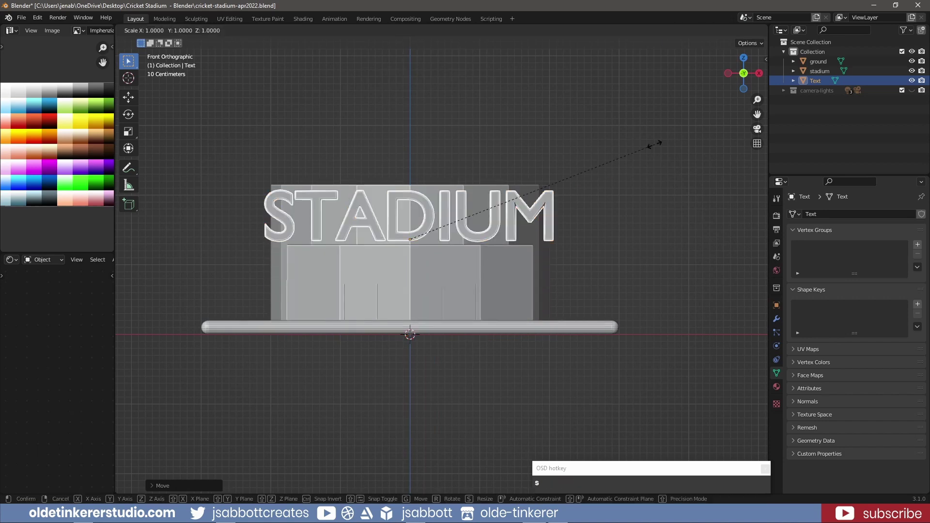
{"action": "left_click", "coordinate": [539, 179]}
Move the lettering along Y so it sits over the middle of the entrance block's roof.
{"action": "key", "text": "KP_7"}
{"action": "key", "text": "g"}
{"action": "key", "text": "y"}
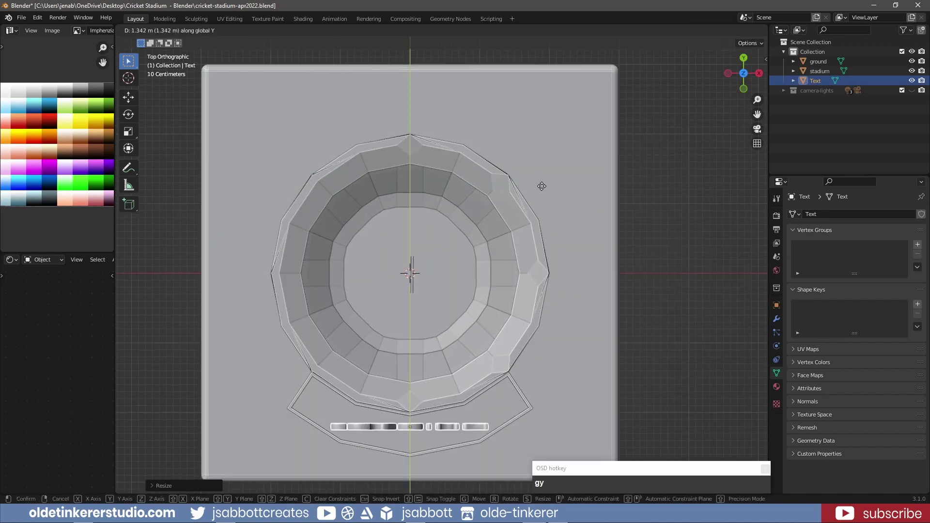
{"action": "left_click", "coordinate": [542, 185]}
Adjust the lettering's height along Z so it rests on the entrance block's roof.
{"action": "middle_click_drag", "start_coordinate": [519, 354], "coordinate": [567, 315]}
{"action": "key", "text": "g"}
{"action": "key", "text": "z"}
{"action": "left_click", "coordinate": [458, 270]}
{"action": "scroll", "coordinate": [576, 320], "scroll_direction": "down", "scroll_amount": 2}
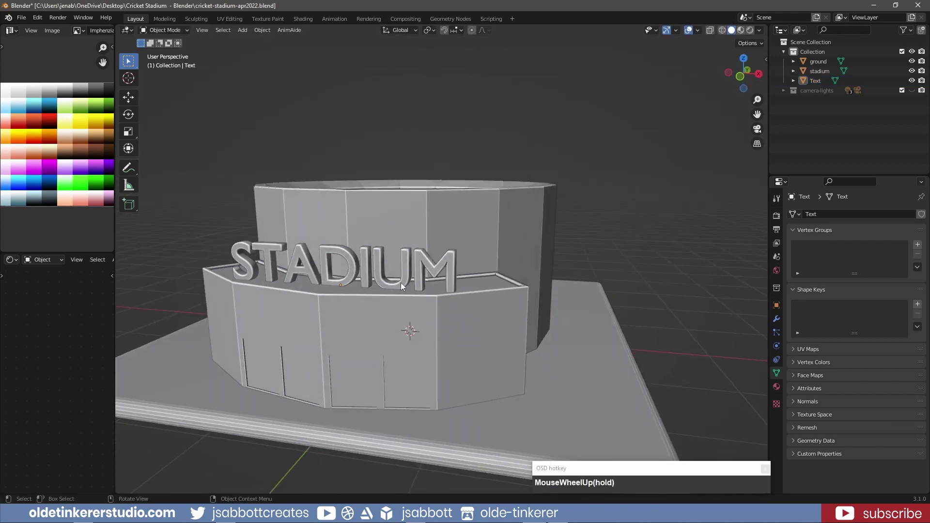
{"action": "left_click", "coordinate": [439, 270]}
{"action": "key", "text": "g"}
{"action": "key", "text": "z"}
{"action": "left_click", "coordinate": [488, 270]}
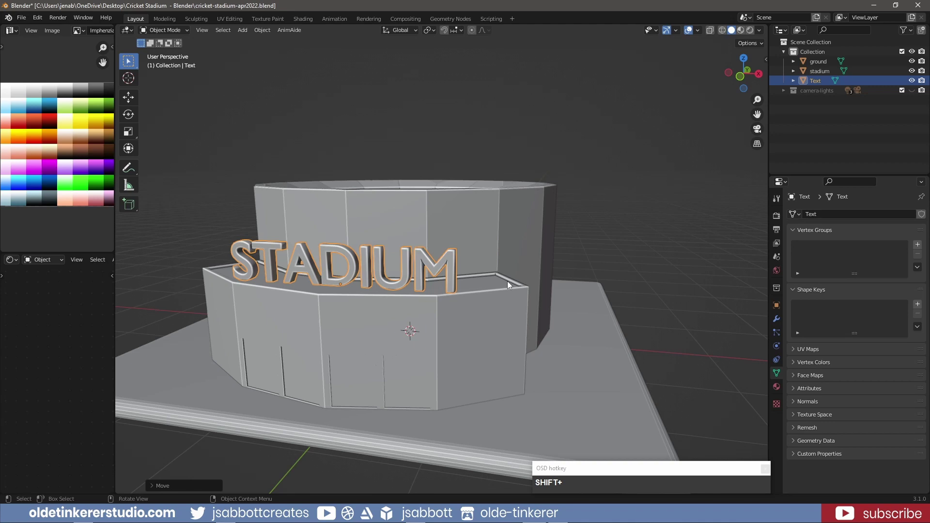
Apply the STADIUM lettering's object transform and deselect it.
{"action": "key", "text": "ctrl+a"}
{"action": "left_click", "coordinate": [446, 303]}
{"action": "key", "text": "alt+a"}
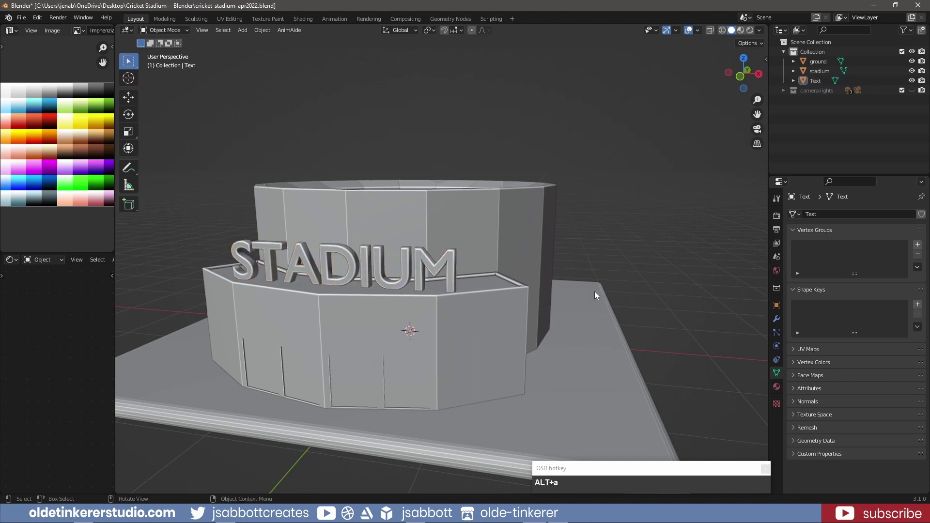
Add a cylinder mesh at the world origin in front view.
{"action": "scroll", "coordinate": [595, 292], "scroll_direction": "down", "scroll_amount": 1}
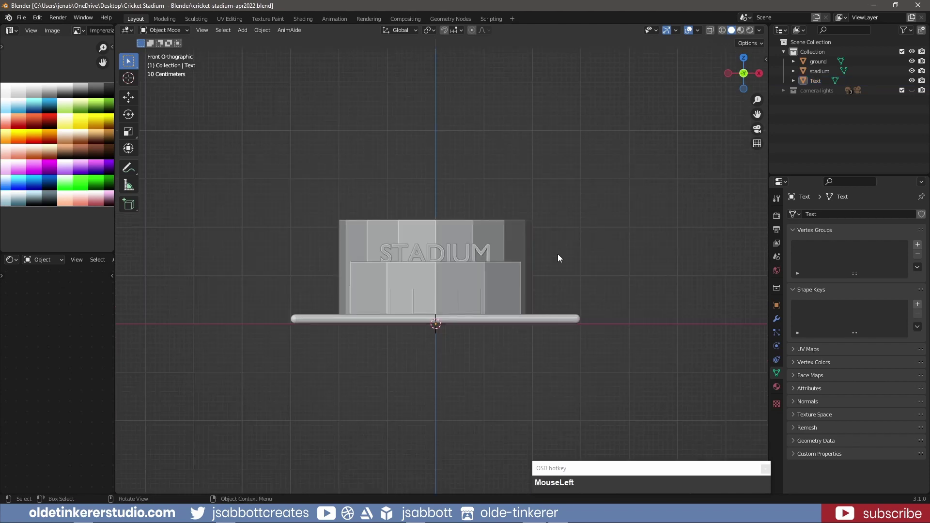
{"action": "key", "text": "shift+a"}
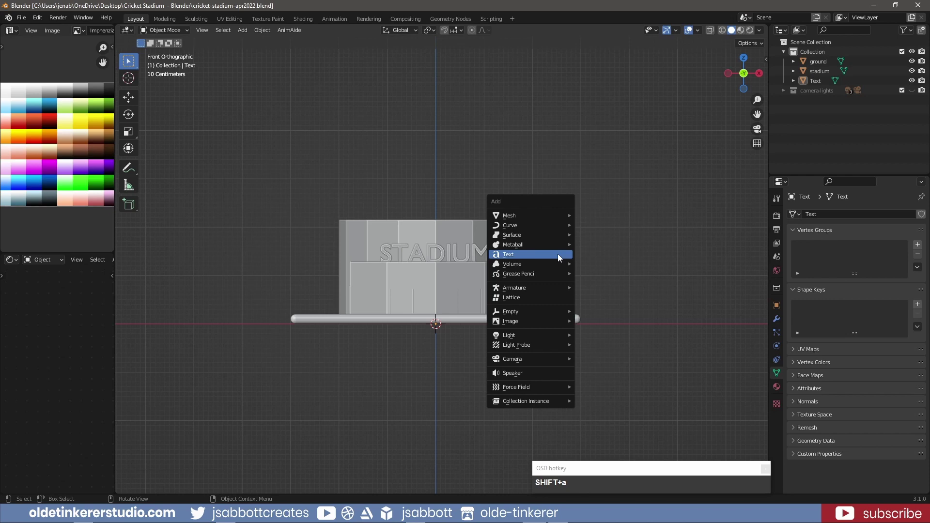
{"action": "mouse_move", "coordinate": [551, 215]}
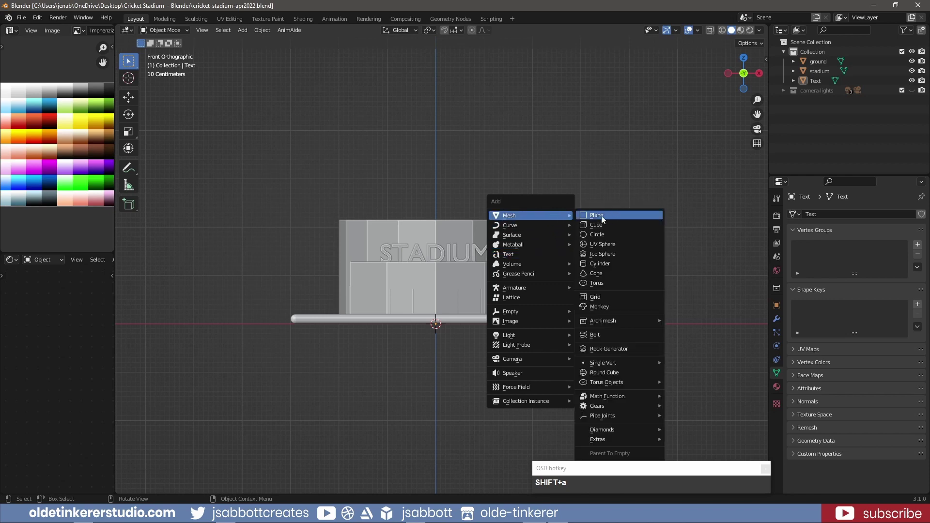
{"action": "left_click", "coordinate": [614, 263]}
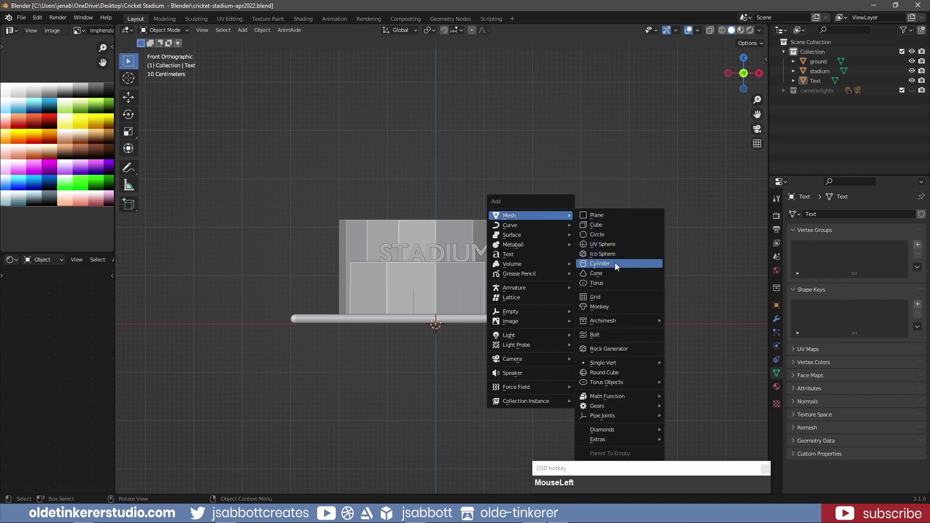
Set the new cylinder's vertex count to 8, keeping the default radius and depth.
{"action": "left_click", "coordinate": [156, 486]}
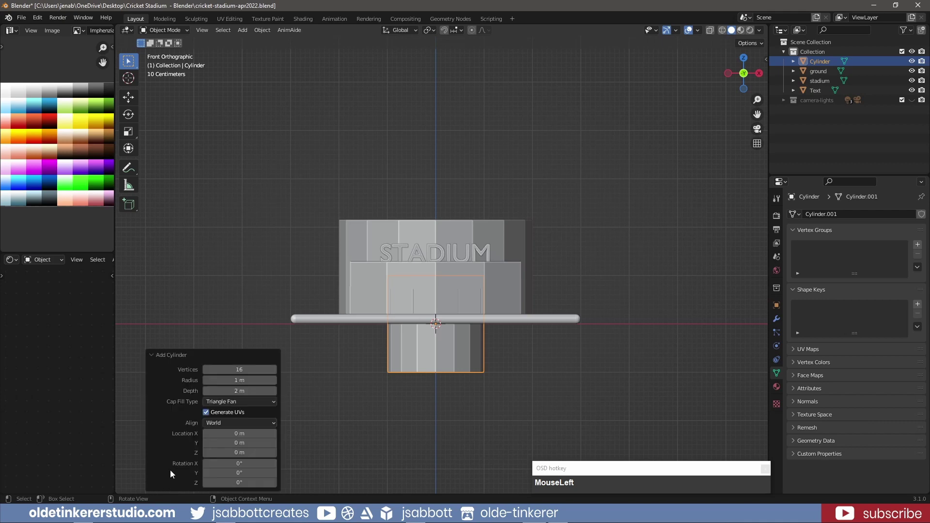
{"action": "double_click", "coordinate": [230, 372]}
{"action": "type", "text": "8"}
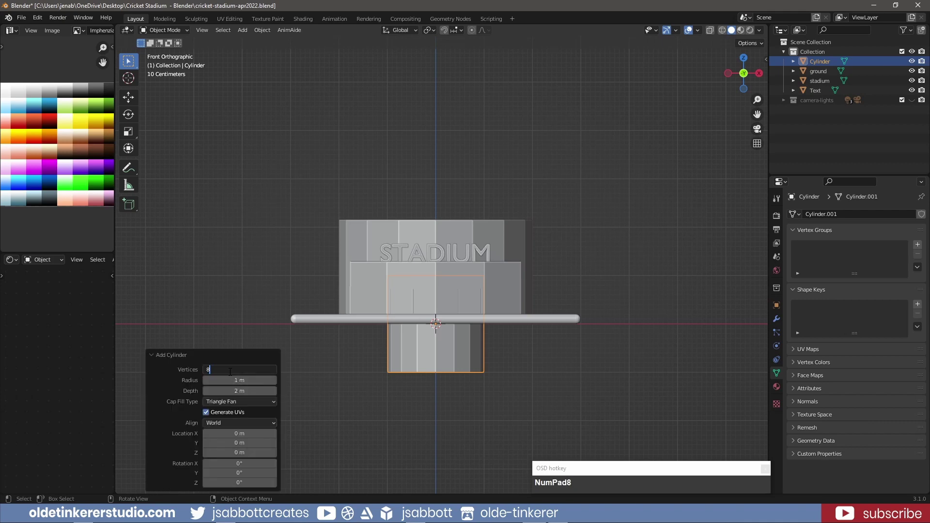
{"action": "key", "text": "Tab"}
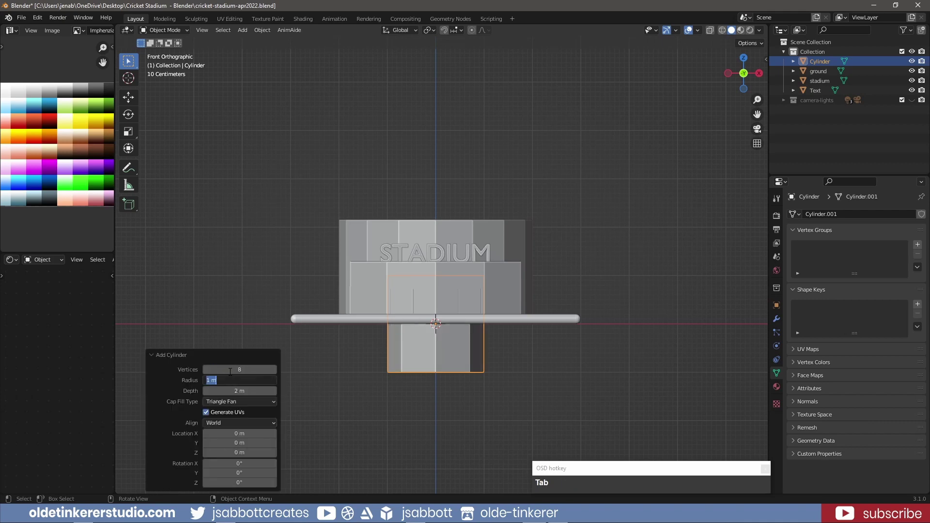
{"action": "left_click", "coordinate": [230, 371]}
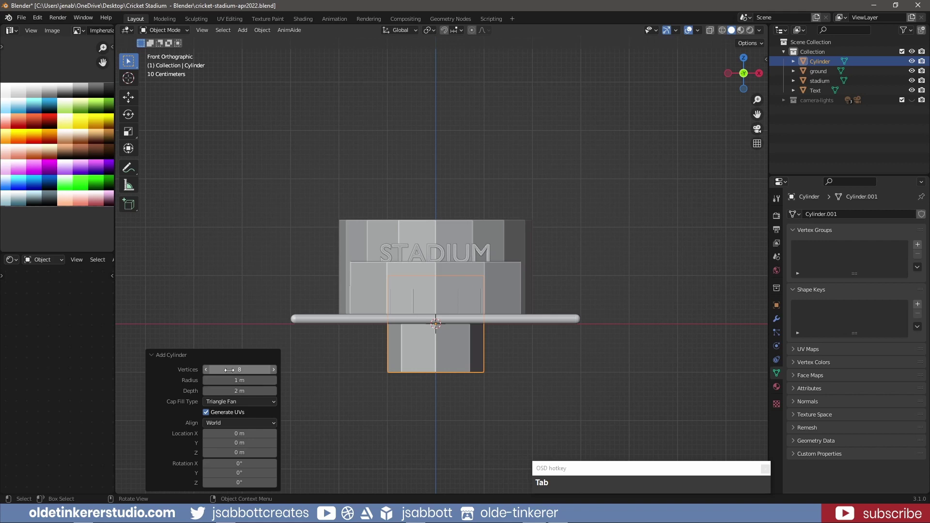
{"action": "left_click", "coordinate": [152, 357]}
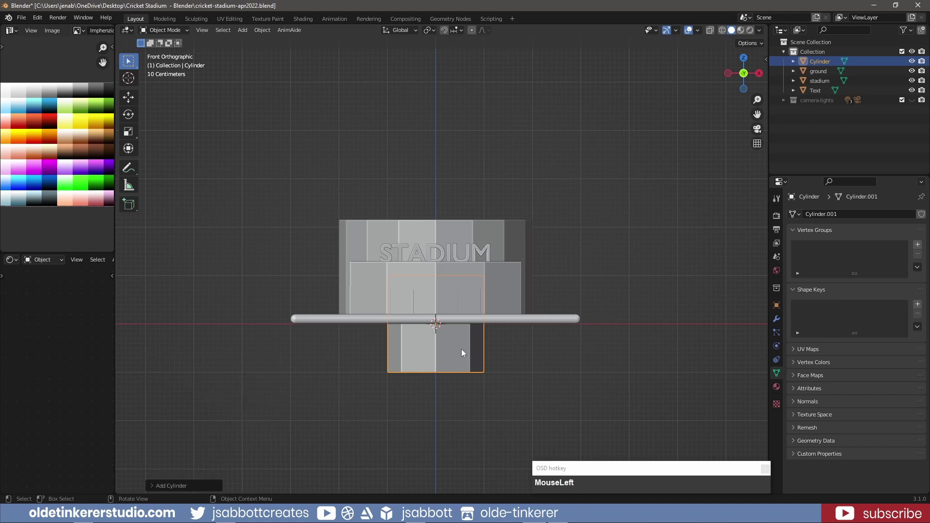
Move the cylinder up 1.2 m along the Z axis.
{"action": "type", "text": "g"}
{"action": "type", "text": "z1.2"}
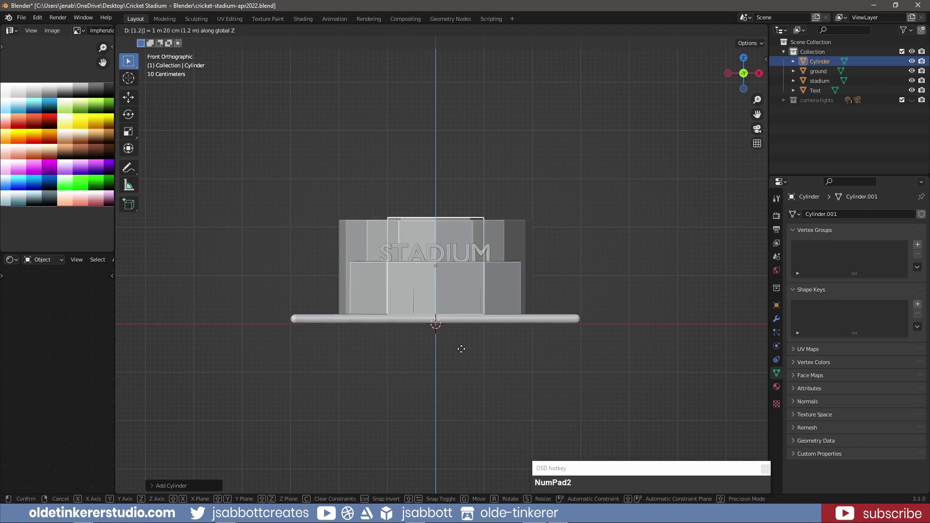
{"action": "key", "text": "Return"}
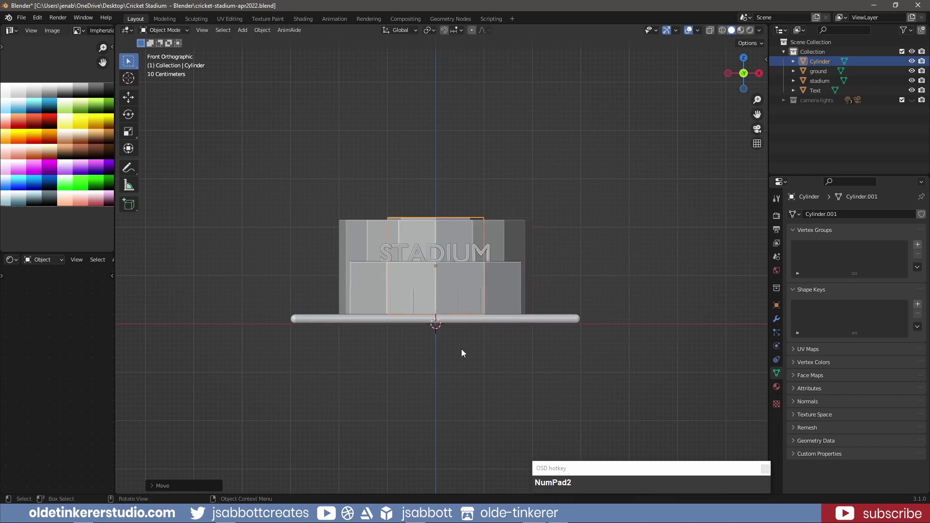
Scale the cylinder to about 0.08 in X and Y only, making a thin pole, and apply its scale.
{"action": "middle_click_drag", "start_coordinate": [488, 163], "coordinate": [476, 254]}
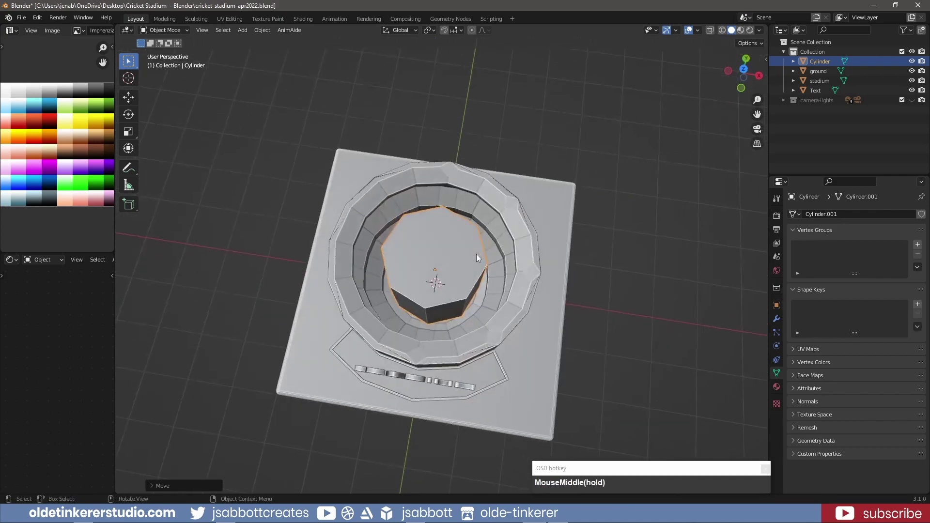
{"action": "key", "text": "s"}
{"action": "key", "text": "shift+z"}
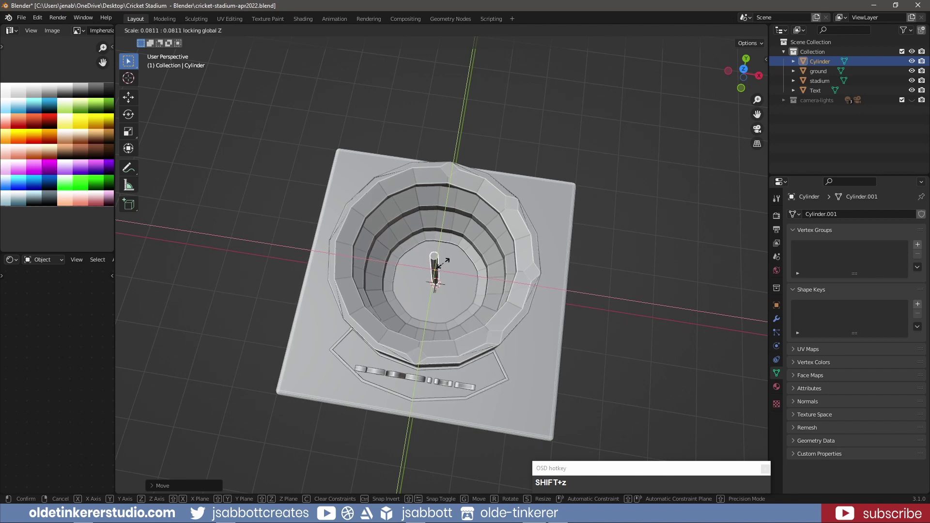
{"action": "left_click", "coordinate": [441, 264]}
{"action": "key", "text": "ctrl+a"}
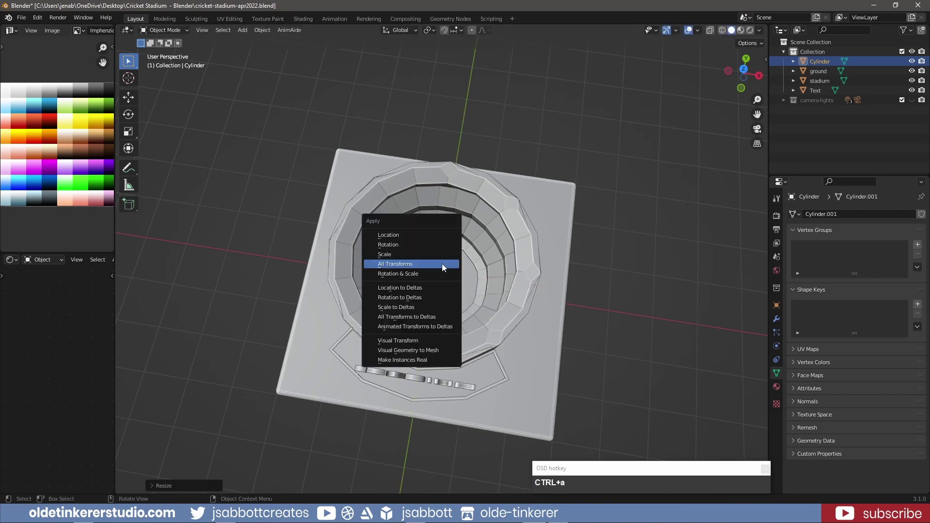
{"action": "left_click", "coordinate": [440, 257]}
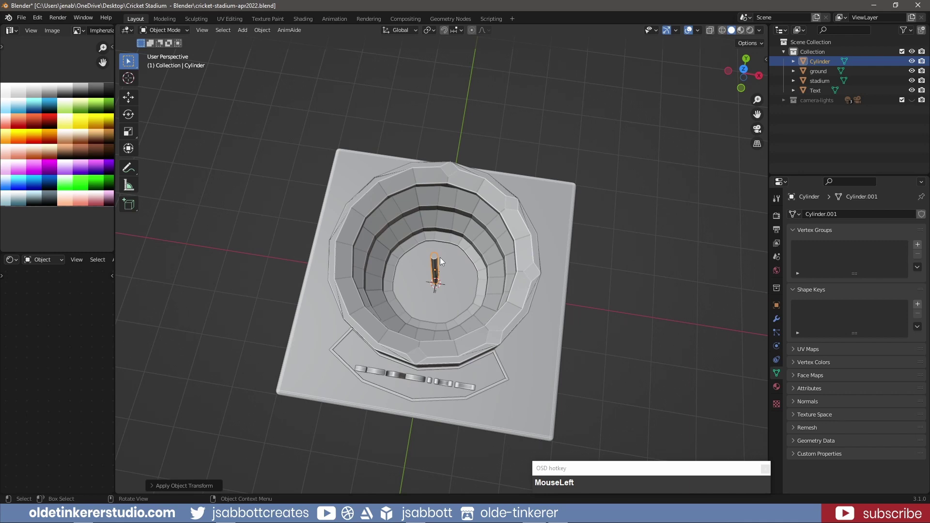
Move the pole within the XY plane to the ground just outside the stadium wall's front-right side.
{"action": "key", "text": "KP_7"}
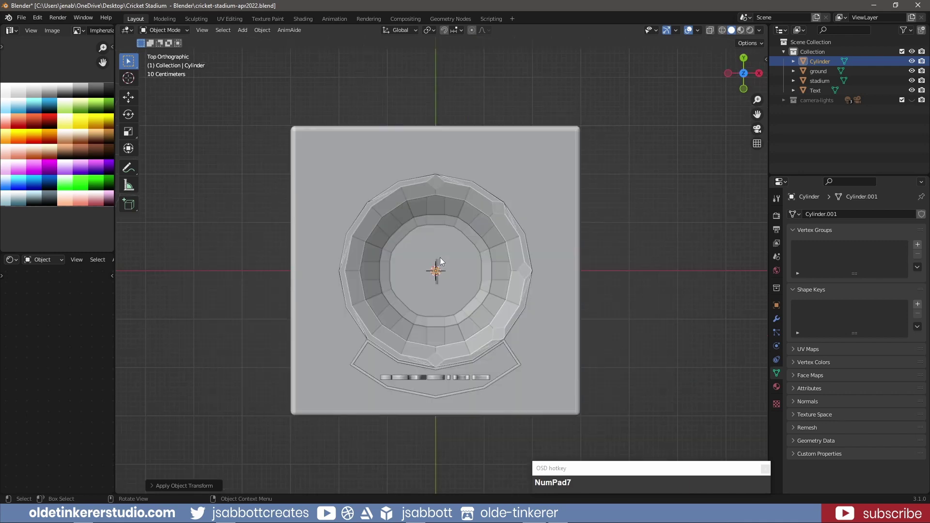
{"action": "key", "text": "g"}
{"action": "key", "text": "shift+z"}
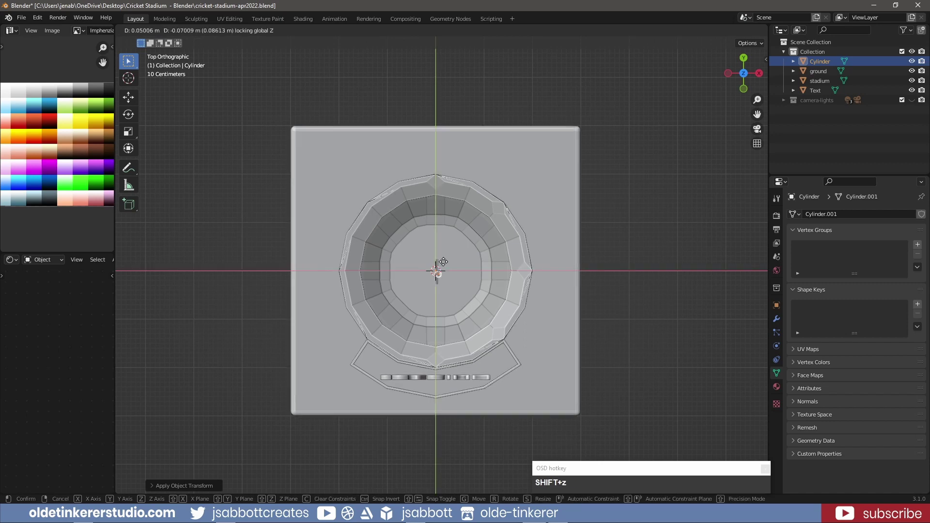
{"action": "left_click", "coordinate": [533, 314]}
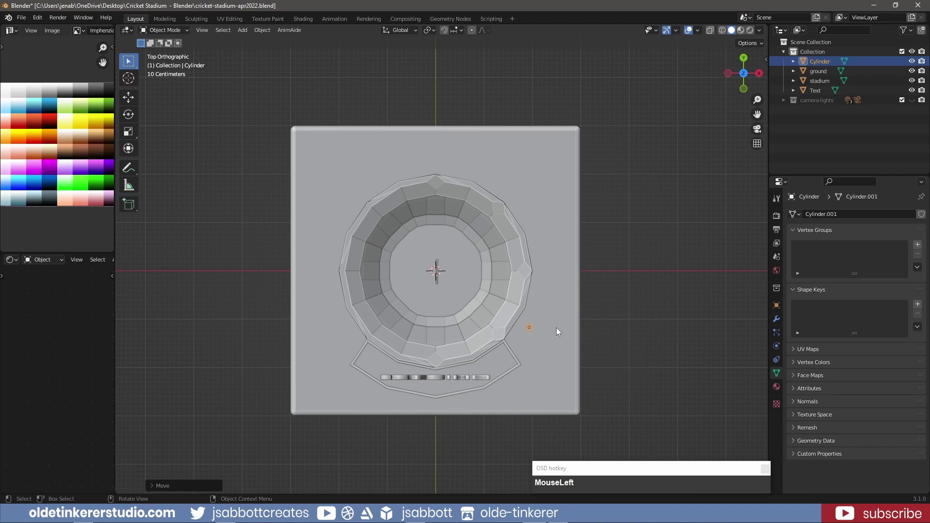
{"action": "key", "text": "KP_1"}
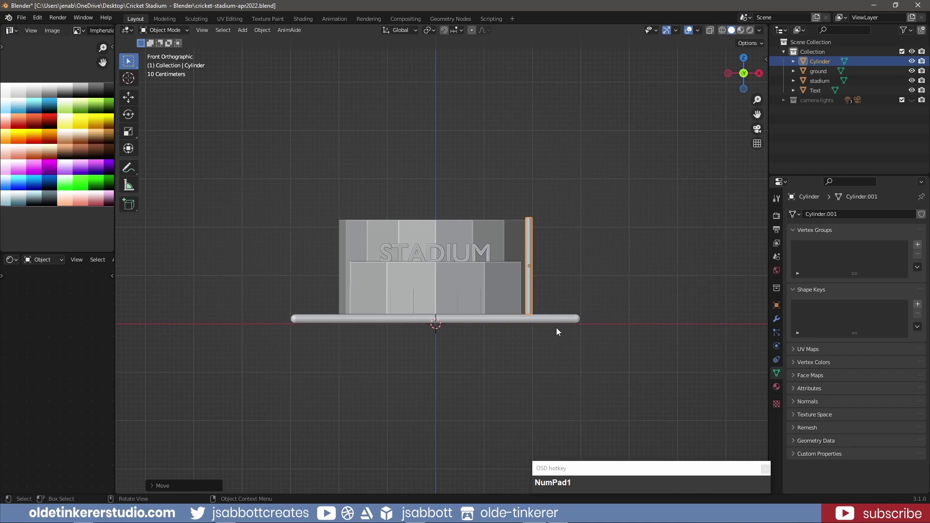
{"action": "scroll", "coordinate": [585, 241], "scroll_direction": "up", "scroll_amount": 3}
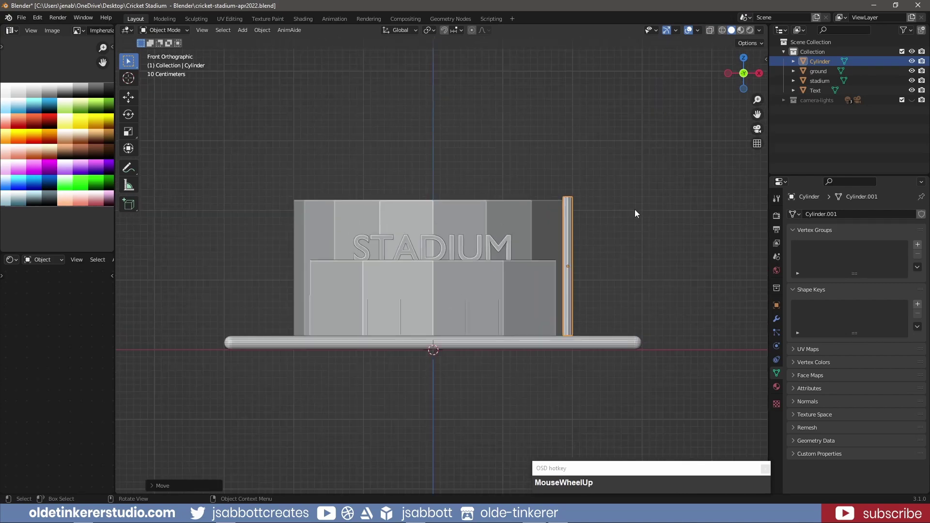
Select only the pole's top faces in Edit Mode and raise them about 0.29 m along Z to make the pole taller.
{"action": "key", "text": "Tab"}
{"action": "middle_click_drag", "start_coordinate": [617, 198], "coordinate": [573, 213]}
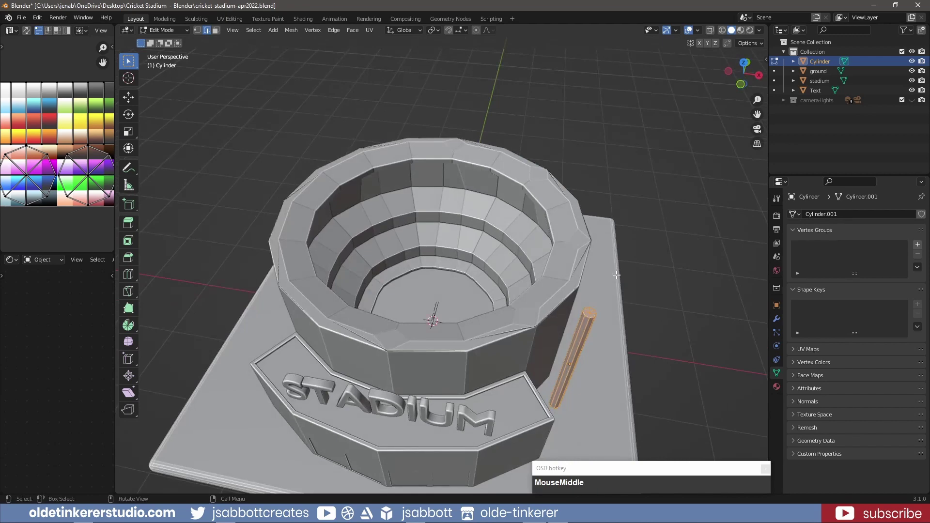
{"action": "key", "text": "KP_7"}
{"action": "scroll", "coordinate": [617, 275], "scroll_direction": "up", "scroll_amount": 6}
{"action": "middle_click_drag", "start_coordinate": [751, 457], "coordinate": [492, 340], "text": "shift"}
{"action": "key", "text": "3"}
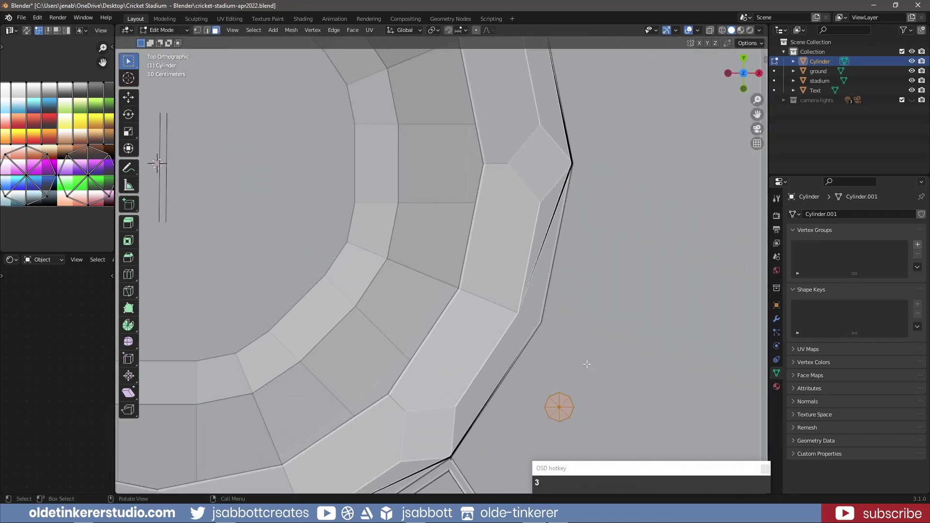
{"action": "key", "text": "alt+a"}
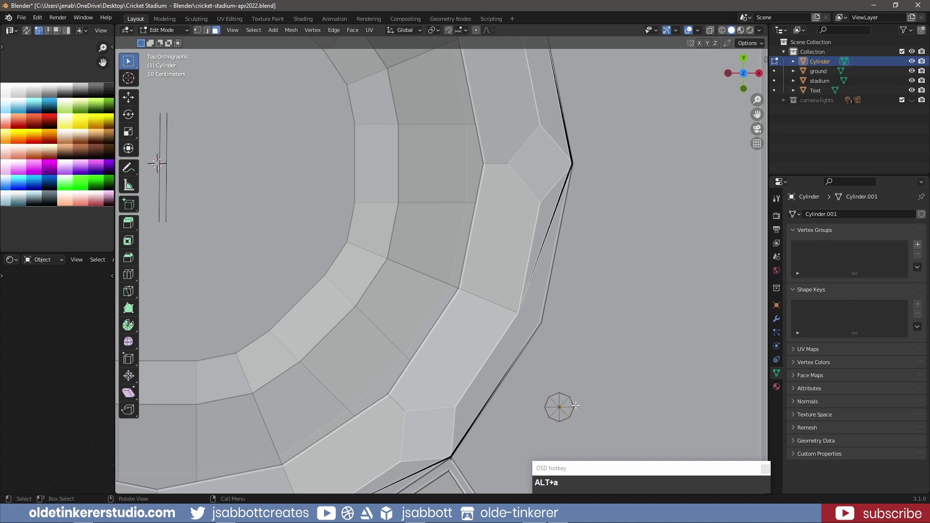
{"action": "key", "text": "c"}
{"action": "left_click", "coordinate": [559, 408]}
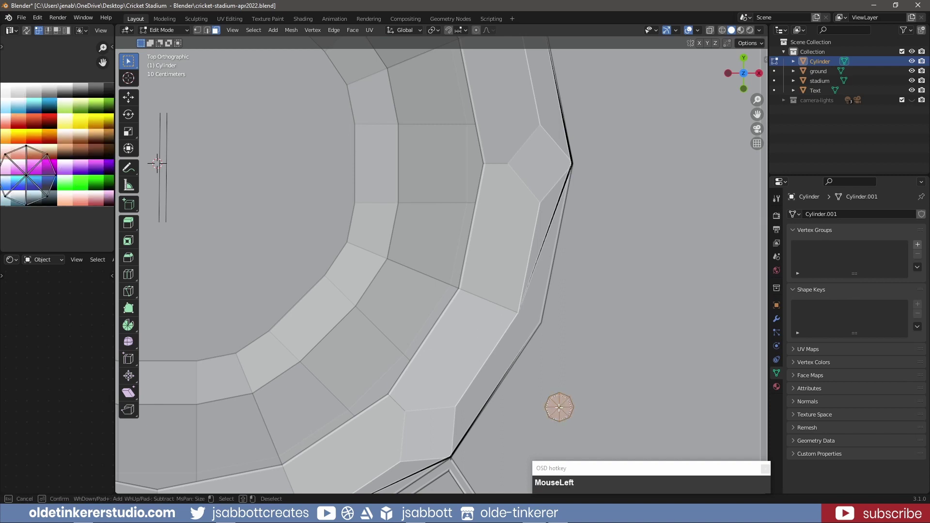
{"action": "right_click", "coordinate": [559, 408]}
{"action": "key", "text": "KP_1"}
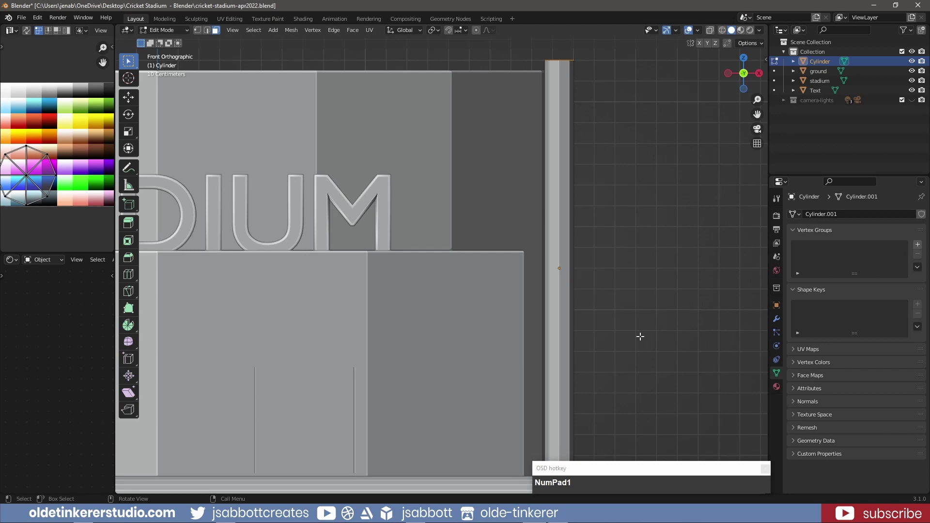
{"action": "scroll", "coordinate": [623, 249], "scroll_direction": "down", "scroll_amount": 3}
{"action": "middle_click_drag", "start_coordinate": [538, 208], "coordinate": [641, 244], "text": "shift"}
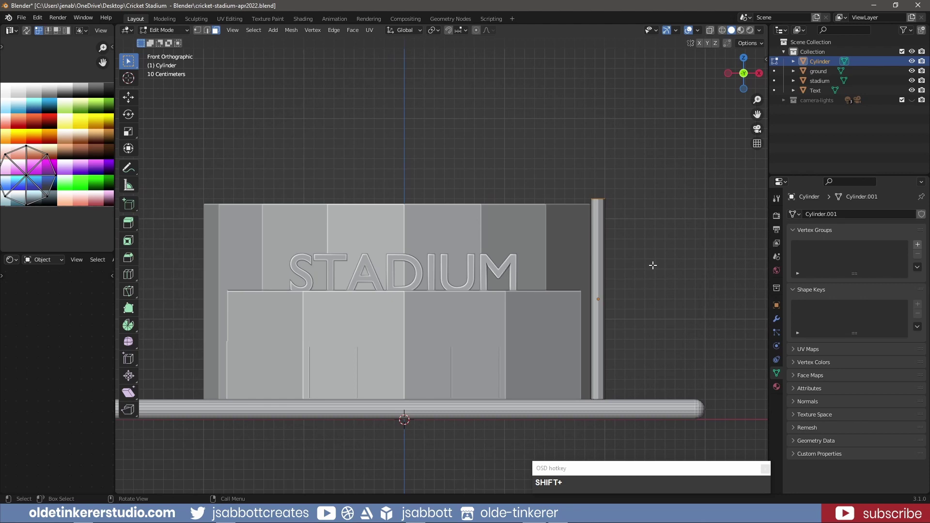
{"action": "key", "text": "g"}
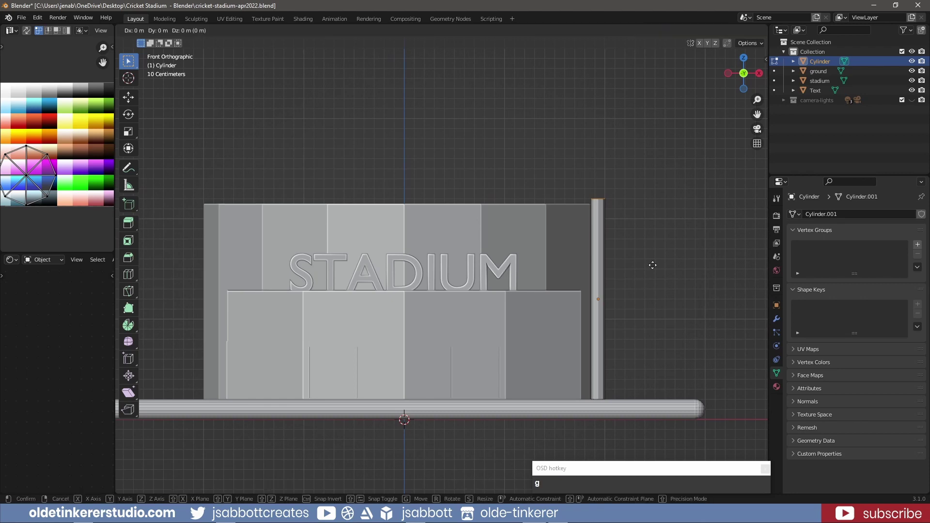
{"action": "key", "text": "z"}
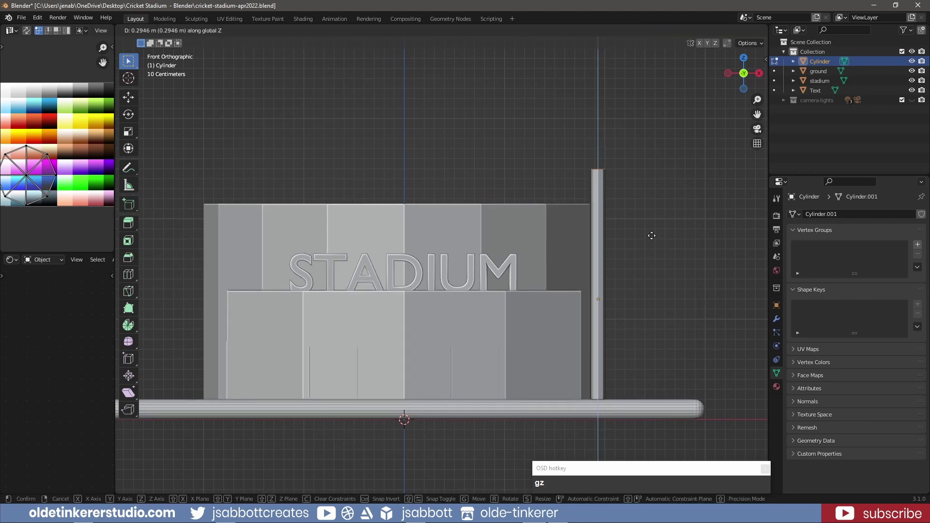
{"action": "left_click", "coordinate": [652, 235]}
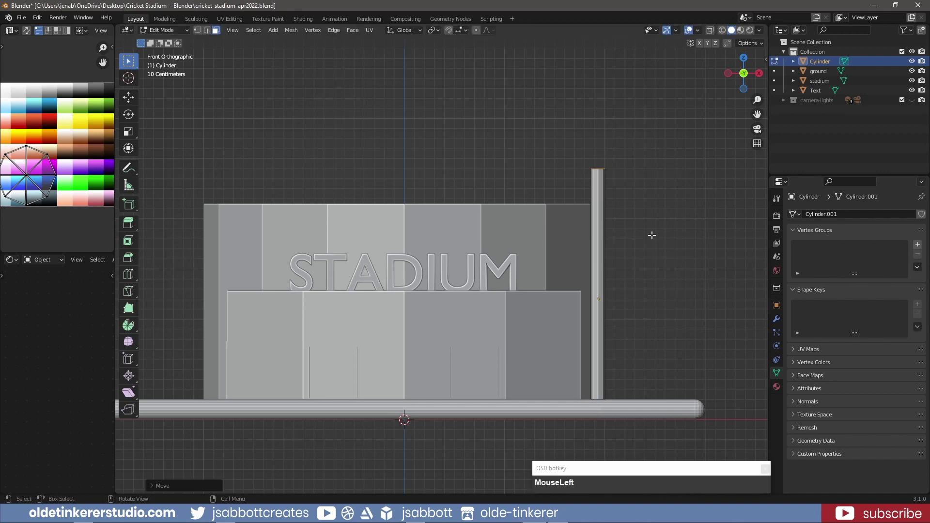
Hide the ground object and enlarge the pole's bottom face slightly so the pole widens toward its base.
{"action": "left_click", "coordinate": [912, 71]}
{"action": "key", "text": "KP_7"}
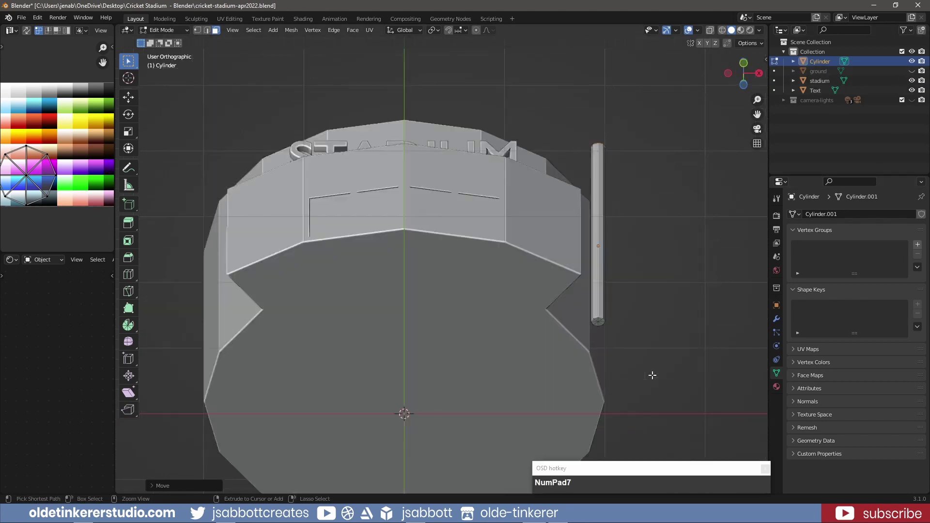
{"action": "key", "text": "ctrl+KP_7"}
{"action": "scroll", "coordinate": [650, 305], "scroll_direction": "up", "scroll_amount": 5}
{"action": "middle_click_drag", "start_coordinate": [636, 251], "coordinate": [639, 225], "text": "shift"}
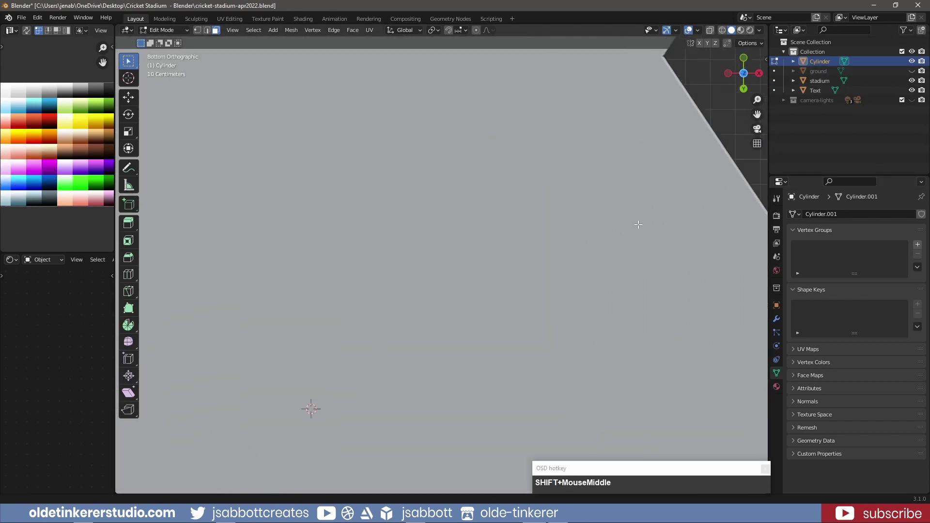
{"action": "key", "text": "shift+c"}
{"action": "key", "text": "c"}
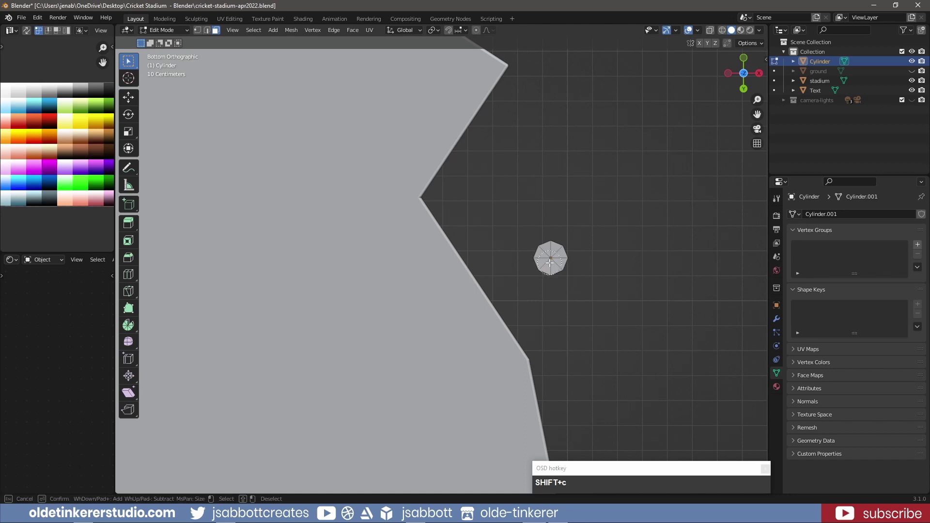
{"action": "left_click", "coordinate": [550, 262]}
{"action": "right_click", "coordinate": [550, 261]}
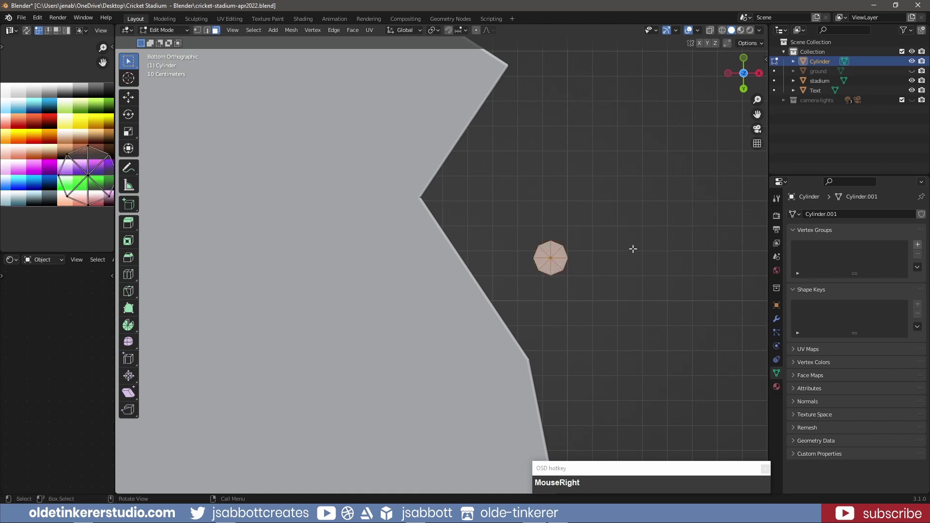
{"action": "key", "text": "KP_1"}
{"action": "scroll", "coordinate": [607, 413], "scroll_direction": "down", "scroll_amount": 1}
{"action": "middle_click_drag", "start_coordinate": [606, 413], "coordinate": [594, 286], "text": "shift"}
{"action": "key", "text": "s"}
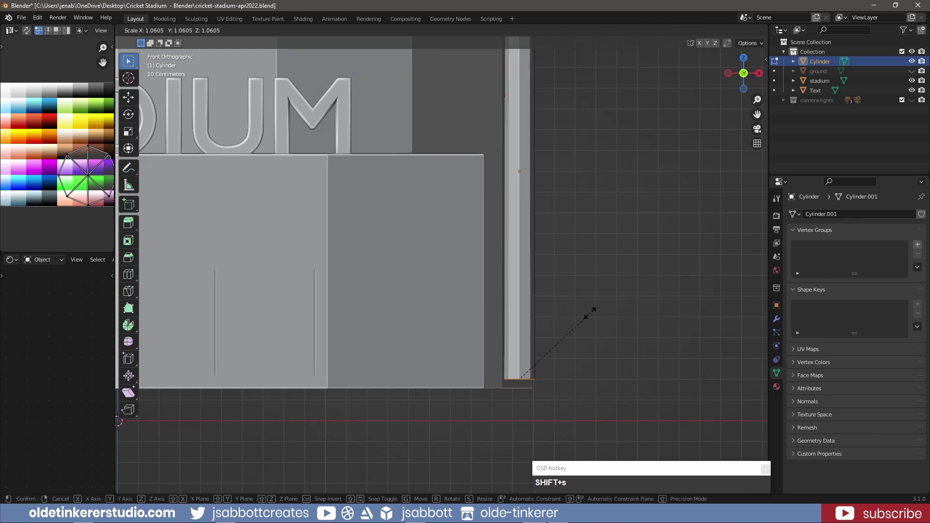
{"action": "left_click", "coordinate": [614, 314]}
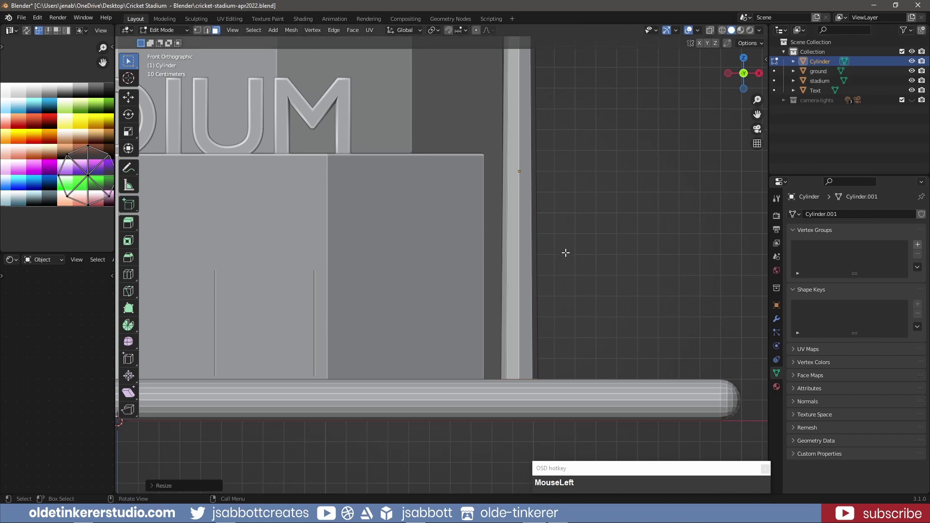
Select the pole's top face and extrude it up a very short distance to form a thin cap.
{"action": "key", "text": "Home"}
{"action": "key", "text": "KP_7"}
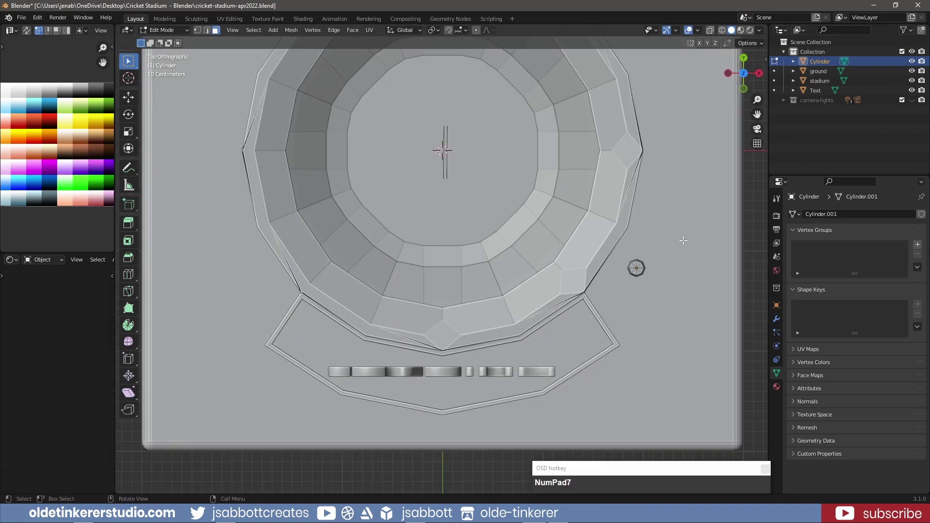
{"action": "scroll", "coordinate": [684, 241], "scroll_direction": "up", "scroll_amount": 2}
{"action": "middle_click_drag", "start_coordinate": [683, 241], "coordinate": [451, 261], "text": "shift"}
{"action": "scroll", "coordinate": [568, 280], "scroll_direction": "up", "scroll_amount": 1}
{"action": "scroll", "coordinate": [568, 280], "scroll_direction": "up", "scroll_amount": 1}
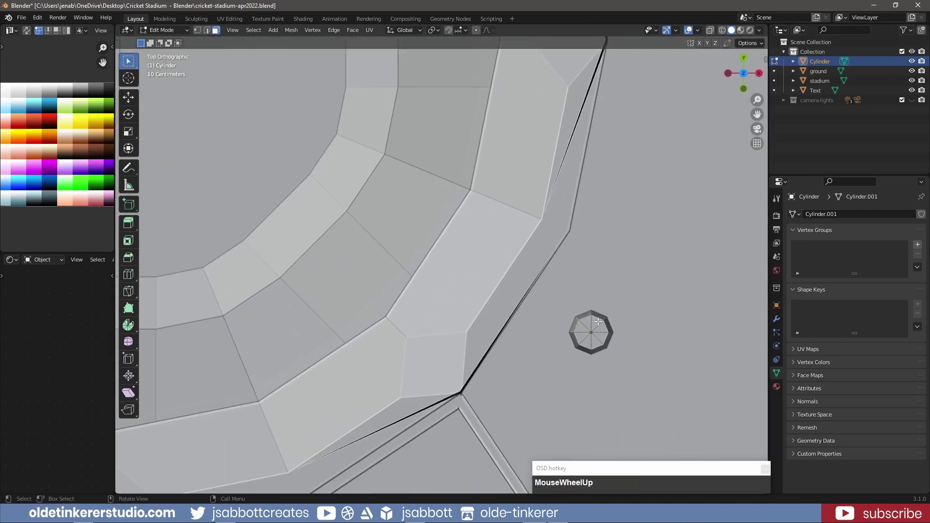
{"action": "key", "text": "c"}
{"action": "left_click", "coordinate": [592, 333]}
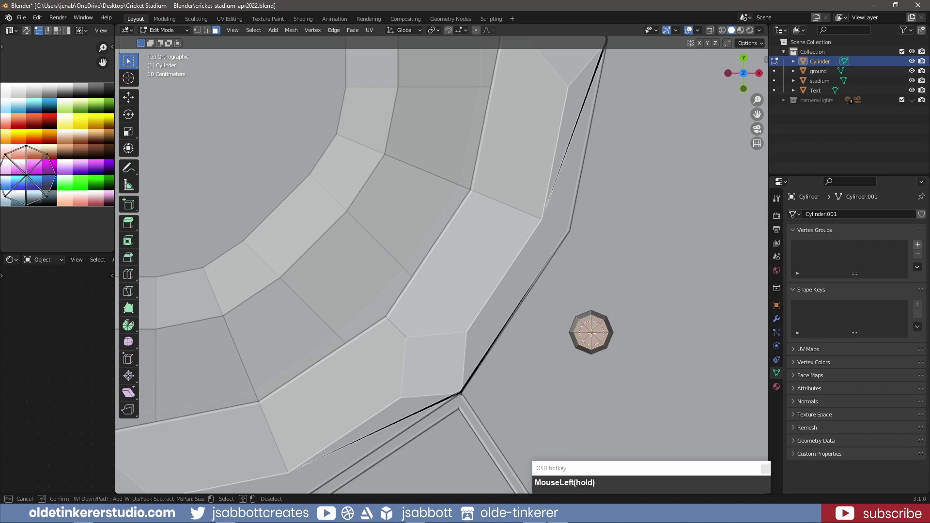
{"action": "right_click", "coordinate": [696, 293]}
{"action": "key", "text": "KP_1"}
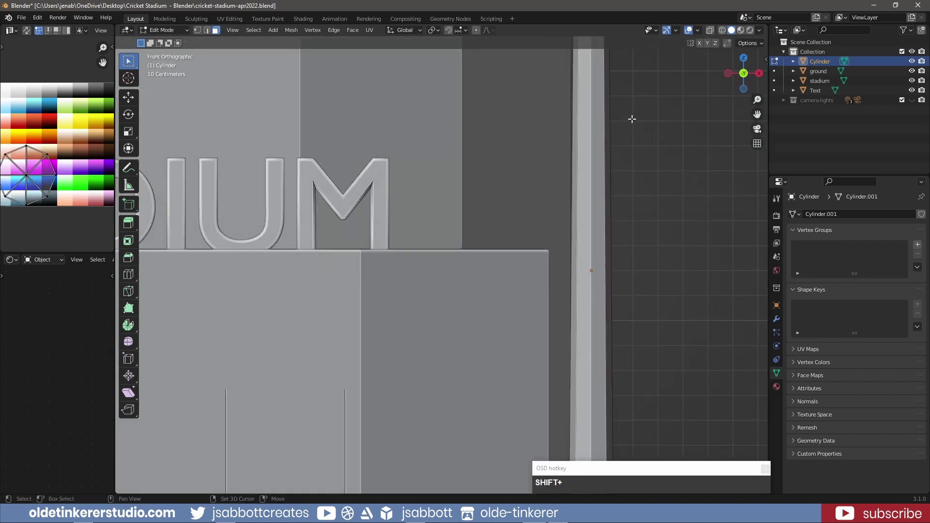
{"action": "middle_click_drag", "start_coordinate": [633, 119], "coordinate": [629, 203], "text": "shift"}
{"action": "key", "text": "g"}
{"action": "key", "text": "z"}
{"action": "key", "text": "z"}
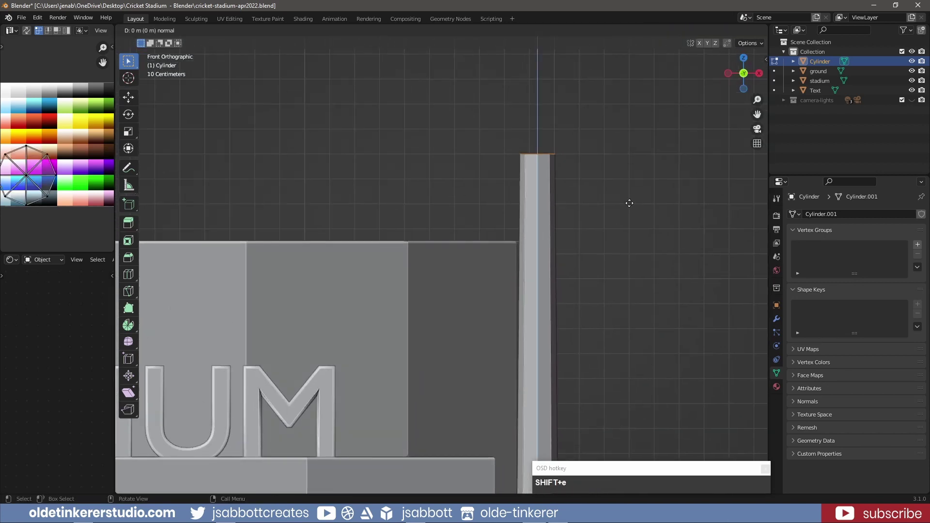
{"action": "left_click", "coordinate": [632, 158]}
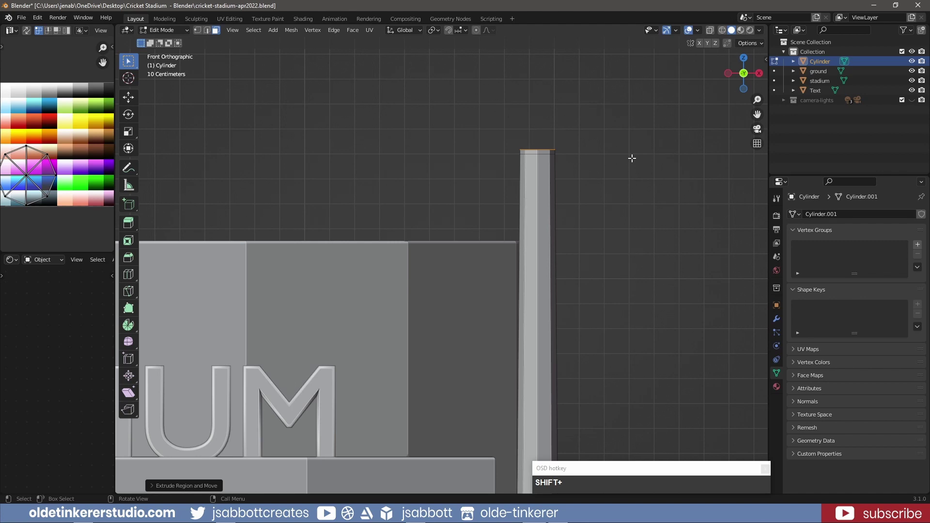
Scale the extruded cap face to about 1.1 in X and Y only, flaring the pole's top, and clear the selection.
{"action": "key", "text": "s"}
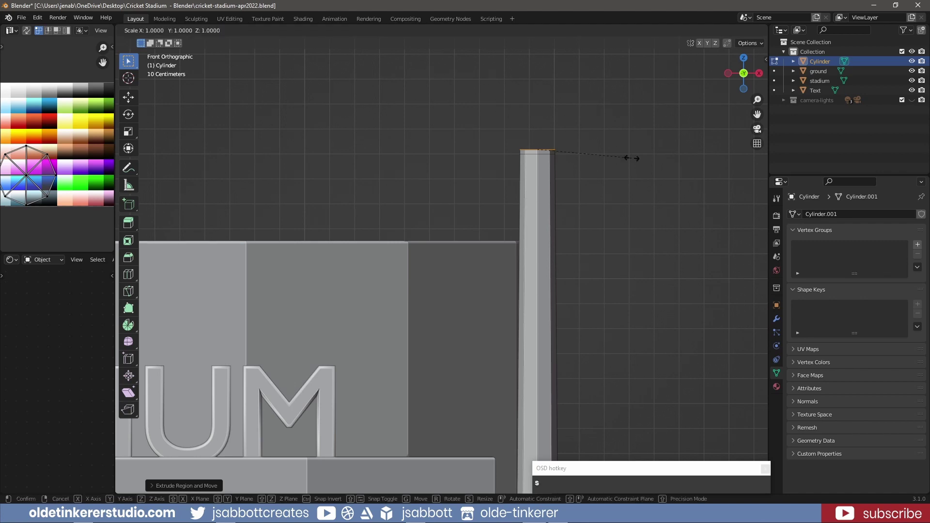
{"action": "key", "text": "shift+z"}
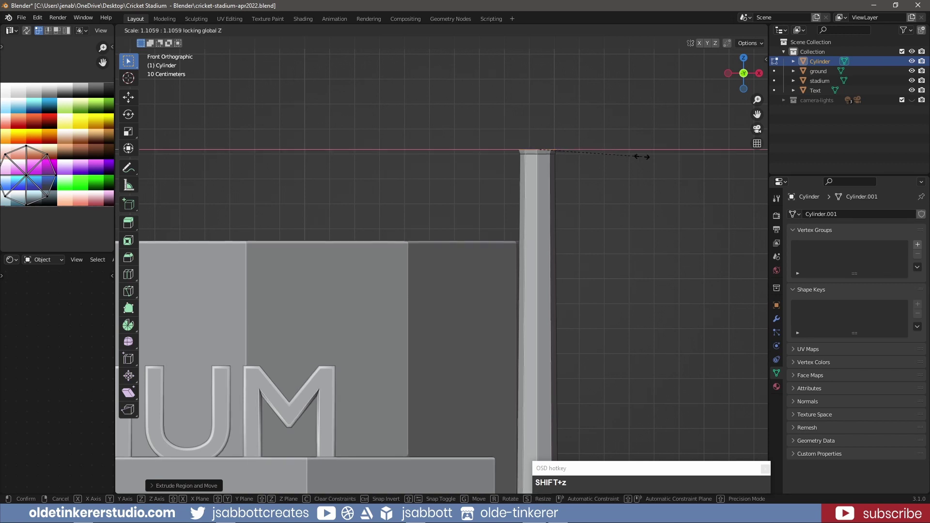
{"action": "left_click", "coordinate": [643, 156]}
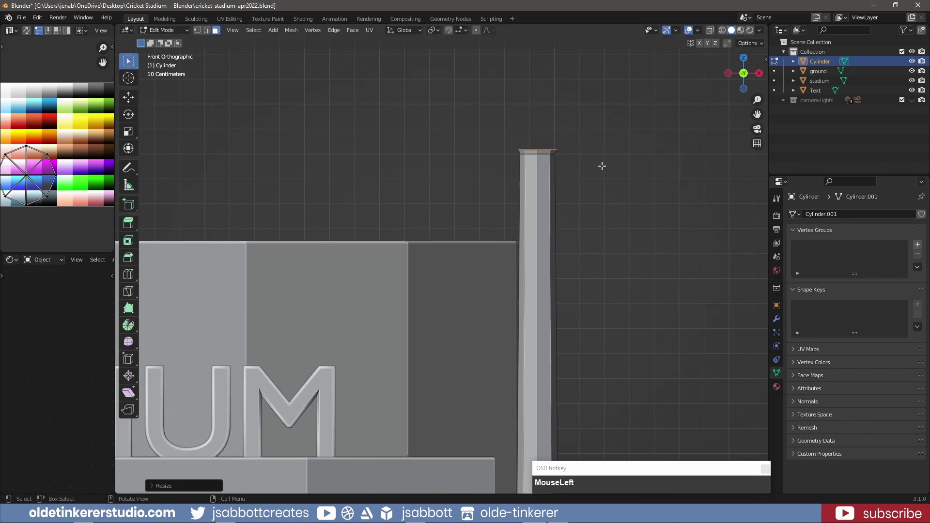
{"action": "key", "text": "alt+a"}
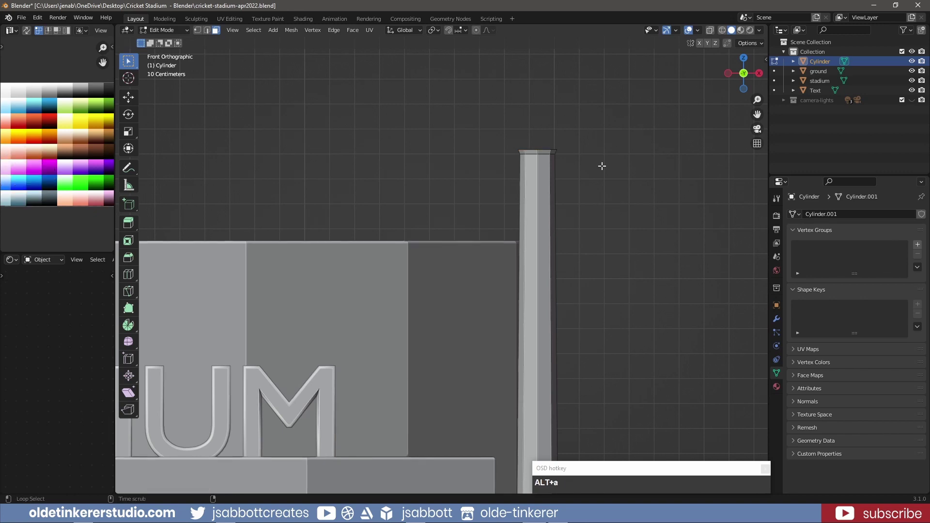
Add a cube within the pole's mesh and move it straight up above the stadium.
{"action": "scroll", "coordinate": [602, 167], "scroll_direction": "down", "scroll_amount": 5}
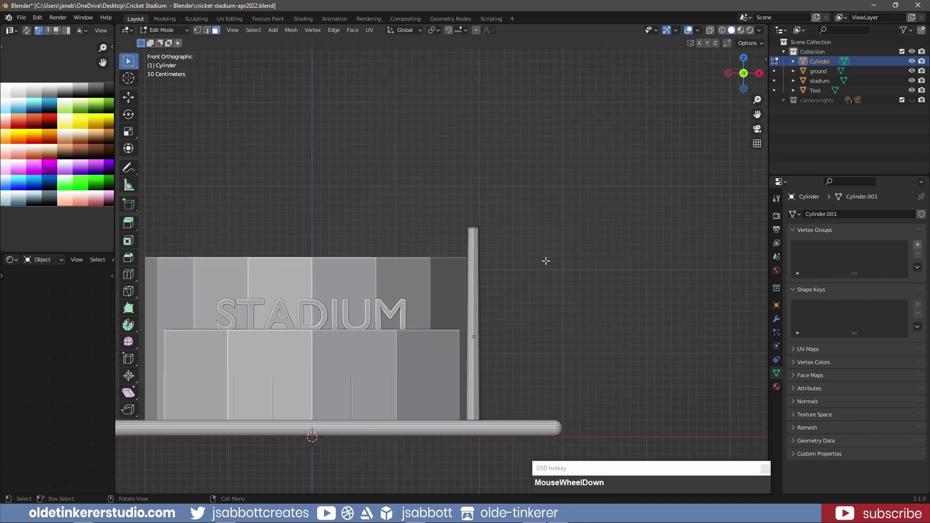
{"action": "middle_click_drag", "start_coordinate": [544, 260], "coordinate": [596, 228], "text": "shift"}
{"action": "key", "text": "shift+a"}
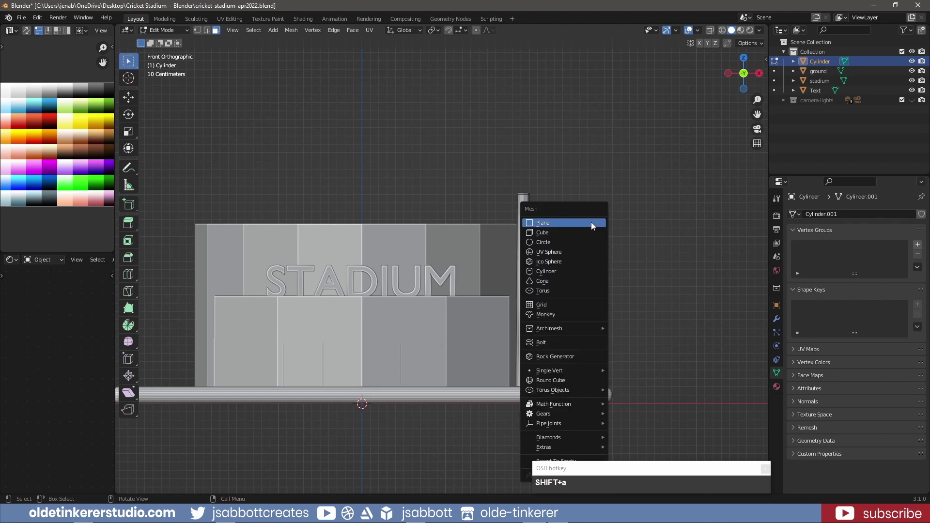
{"action": "left_click", "coordinate": [585, 233]}
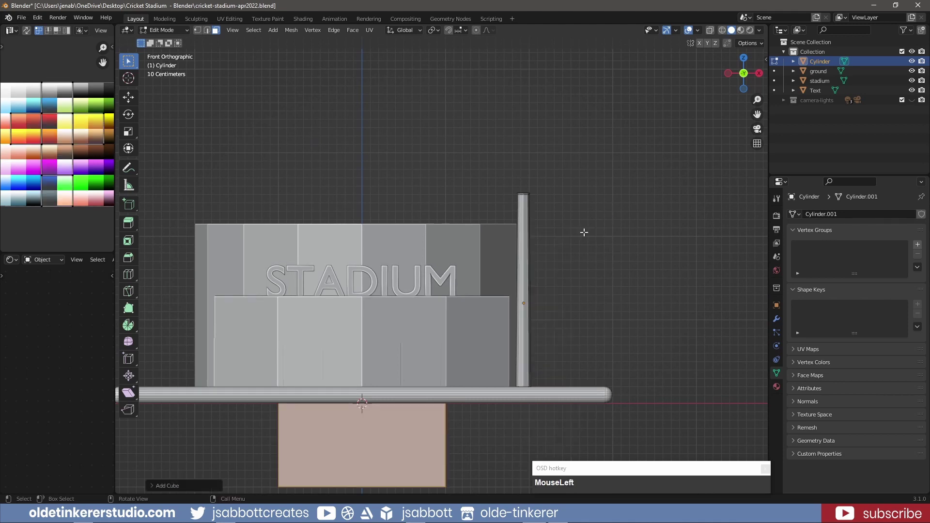
{"action": "key", "text": "g"}
{"action": "left_click", "coordinate": [598, 363]}
{"action": "middle_click_drag", "start_coordinate": [592, 199], "coordinate": [585, 234]}
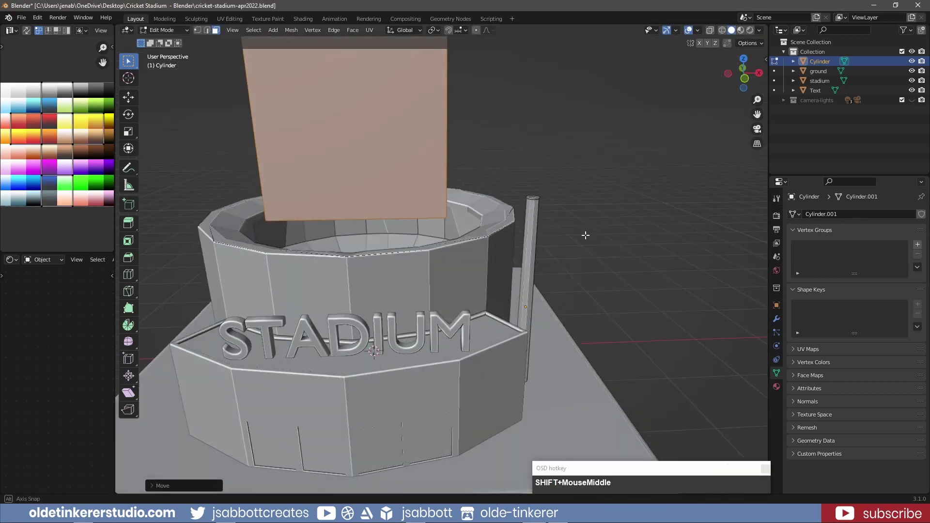
{"action": "key", "text": "KP_1"}
{"action": "middle_click_drag", "start_coordinate": [527, 141], "coordinate": [515, 211], "text": "shift"}
Scale the cube to 0.1 in X, 0.5 in Y and 0.5 in Z, making a thin upright panel.
{"action": "type", "text": "sx.1"}
{"action": "left_click", "coordinate": [566, 217]}
{"action": "scroll", "coordinate": [515, 210], "scroll_direction": "up", "scroll_amount": 1}
{"action": "type", "text": "sy.5"}
{"action": "left_click", "coordinate": [515, 212]}
{"action": "type", "text": "sz.5"}
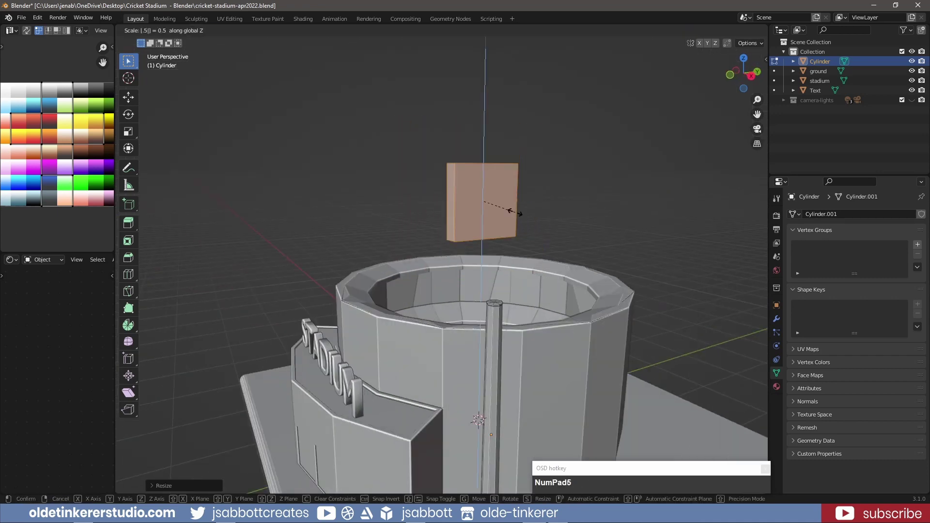
{"action": "left_click", "coordinate": [515, 212]}
Rotate the panel about the Z axis so its broad side faces between the stadium's centre and the pole.
{"action": "key", "text": "KP_7"}
{"action": "middle_click_drag", "start_coordinate": [478, 183], "coordinate": [530, 232], "text": "shift"}
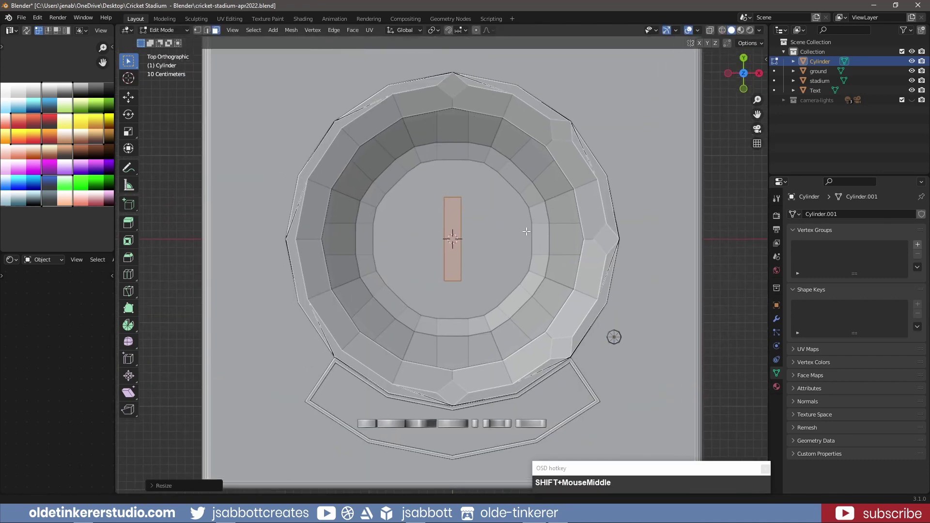
{"action": "key", "text": "r"}
{"action": "key", "text": "z"}
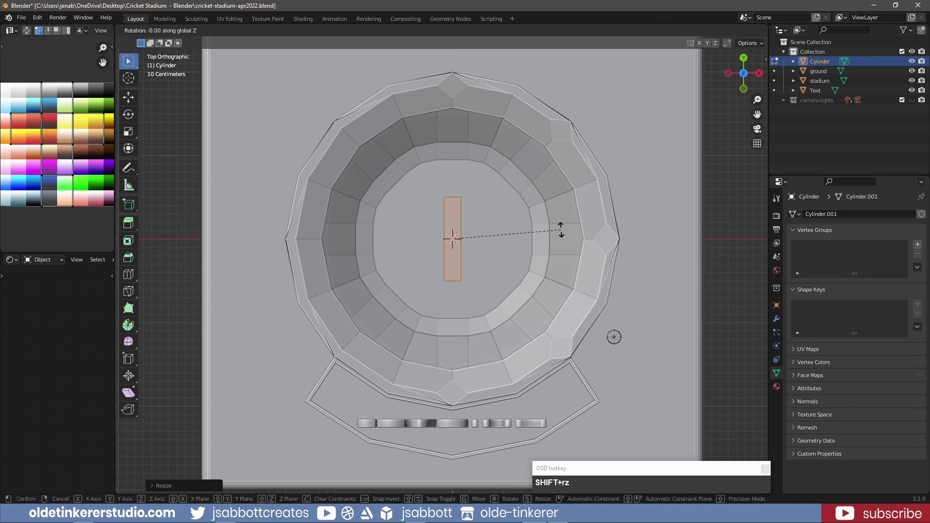
{"action": "left_click", "coordinate": [555, 303]}
Move the panel within the XY plane so it sits over the pole outside the front-right wall.
{"action": "key", "text": "g"}
{"action": "key", "text": "shift+z"}
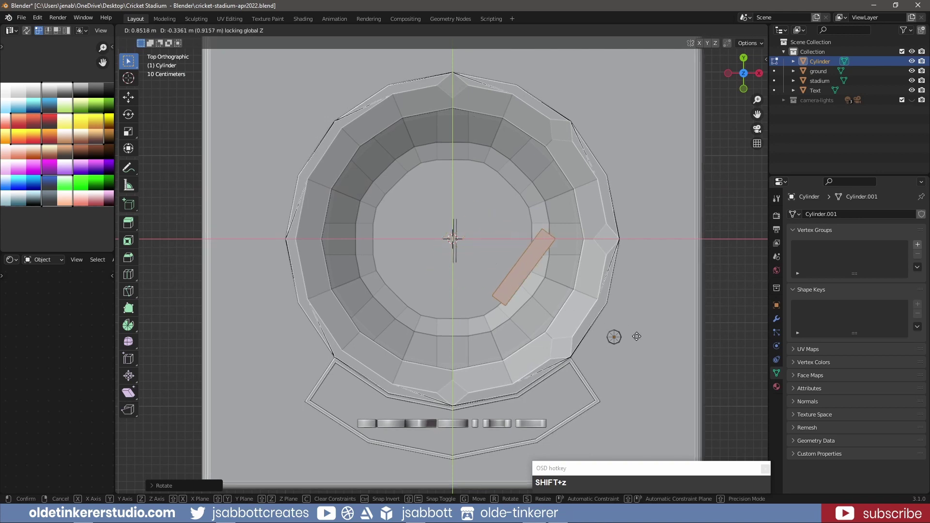
{"action": "left_click", "coordinate": [717, 396]}
Lower the panel along the Z axis until its underside rests on top of the pole.
{"action": "middle_click_drag", "start_coordinate": [717, 307], "coordinate": [563, 140]}
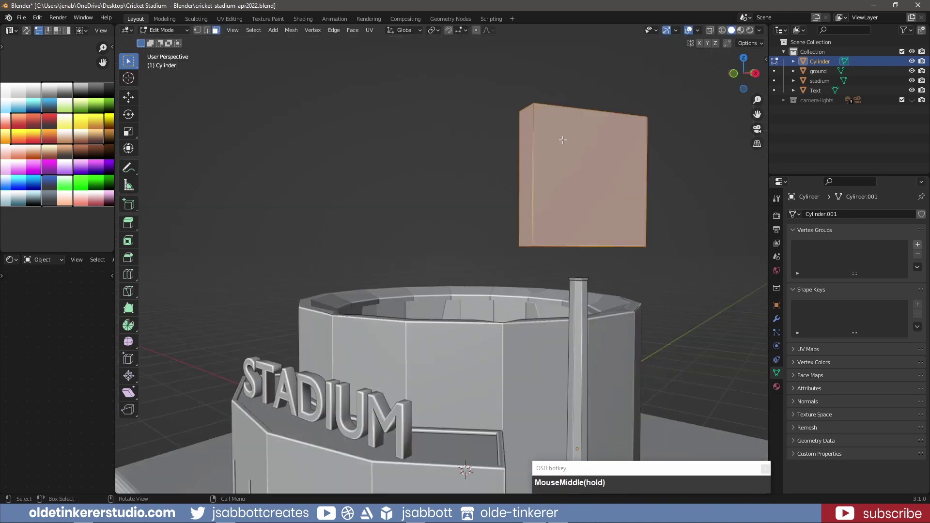
{"action": "key", "text": "g"}
{"action": "key", "text": "z"}
{"action": "left_click", "coordinate": [592, 208]}
{"action": "key", "text": "KP_1"}
{"action": "key", "text": "g"}
{"action": "key", "text": "z"}
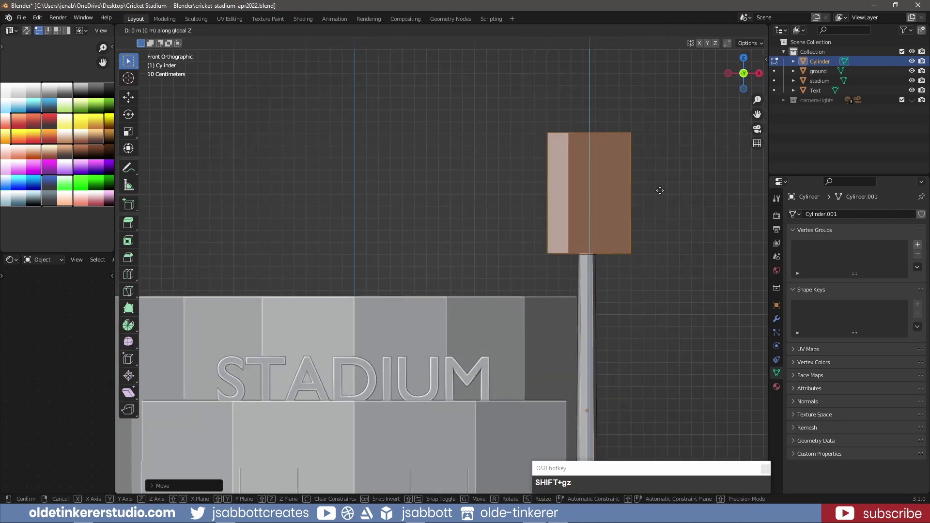
{"action": "left_click", "coordinate": [661, 190]}
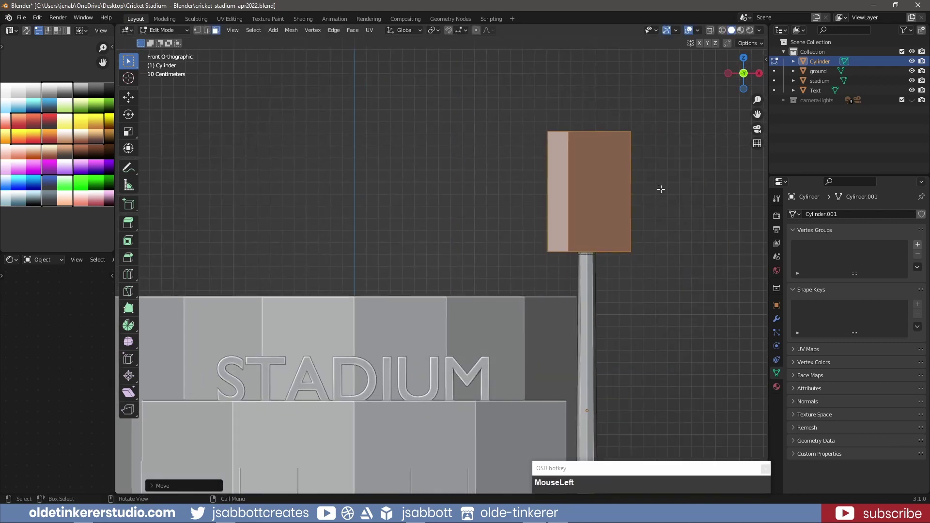
Set the transform orientation to Normal and scale the panel's bottom face to about 0.7, tapering the panel downwards.
{"action": "left_click", "coordinate": [407, 30]}
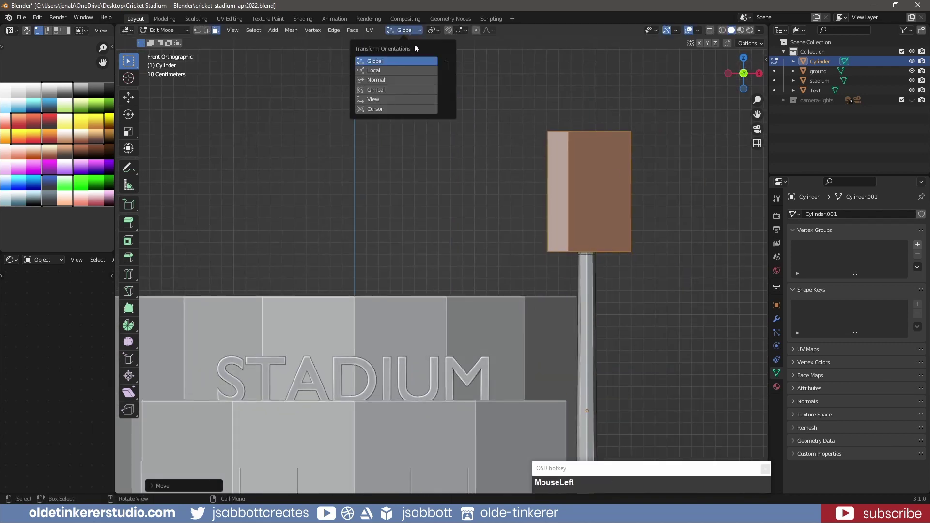
{"action": "left_click", "coordinate": [401, 80]}
{"action": "middle_click_drag", "start_coordinate": [619, 185], "coordinate": [642, 189]}
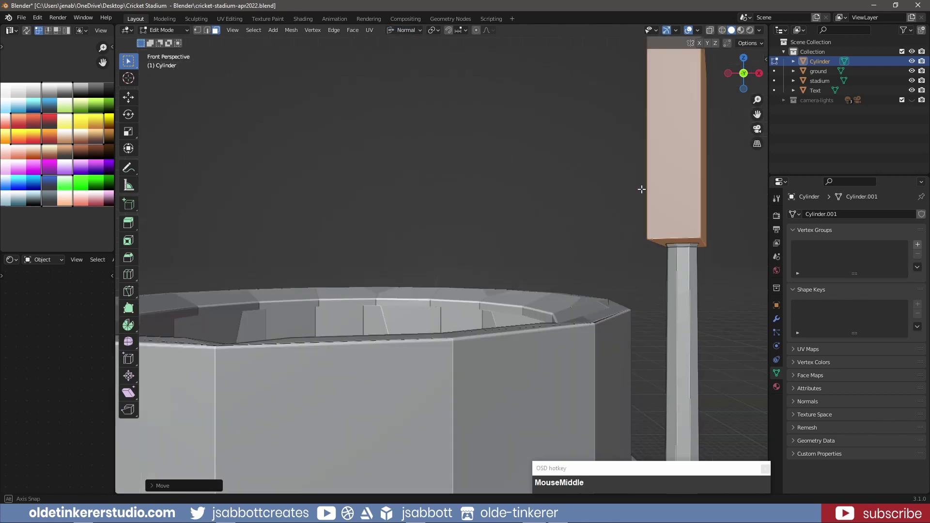
{"action": "scroll", "coordinate": [629, 160], "scroll_direction": "down", "scroll_amount": 3}
{"action": "scroll", "coordinate": [628, 160], "scroll_direction": "down", "scroll_amount": 2}
{"action": "left_click", "coordinate": [594, 164]}
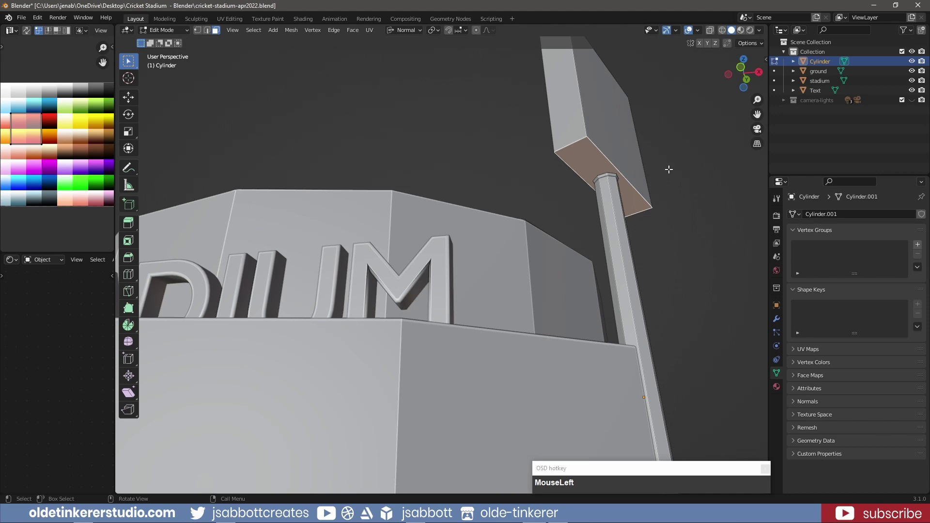
{"action": "key", "text": "s"}
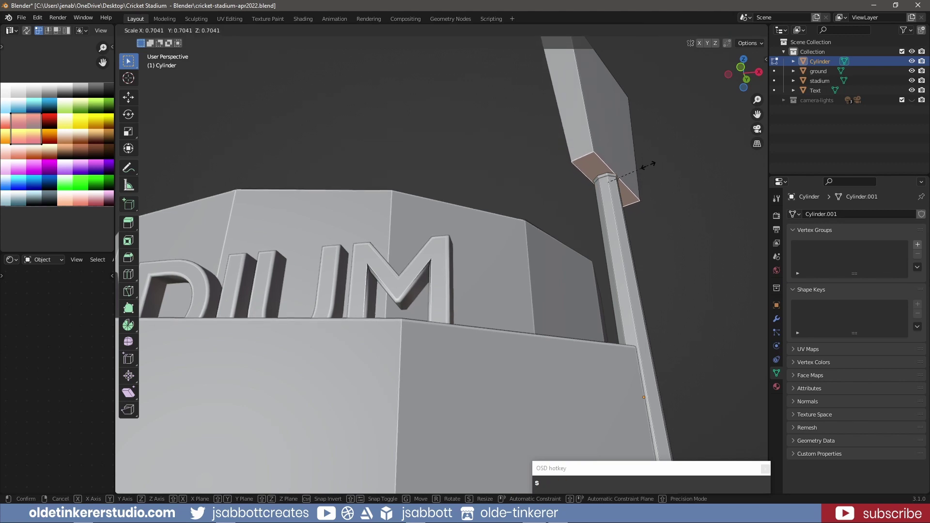
{"action": "left_click", "coordinate": [646, 164]}
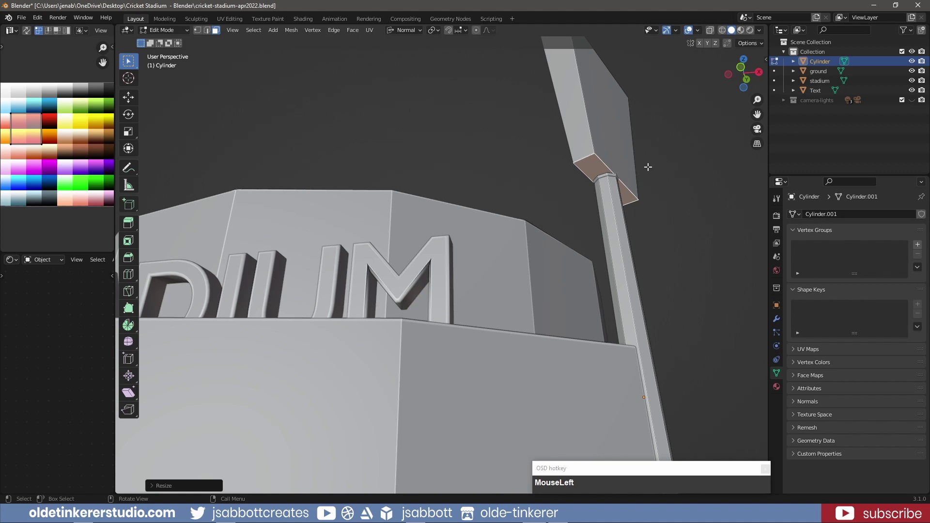
Scale the panel's bottom face along its normal X axis by about 1.2 to thicken the lower end.
{"action": "key", "text": "s"}
{"action": "key", "text": "z"}
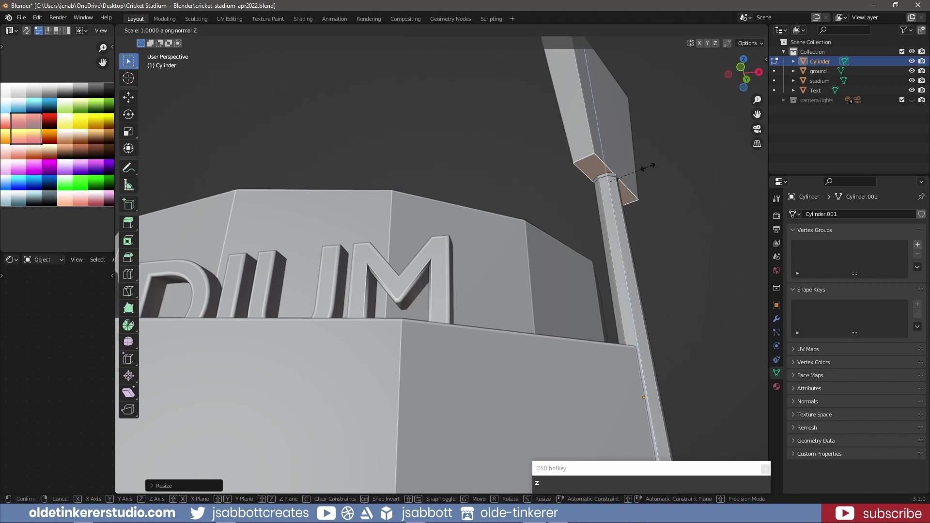
{"action": "key", "text": "x"}
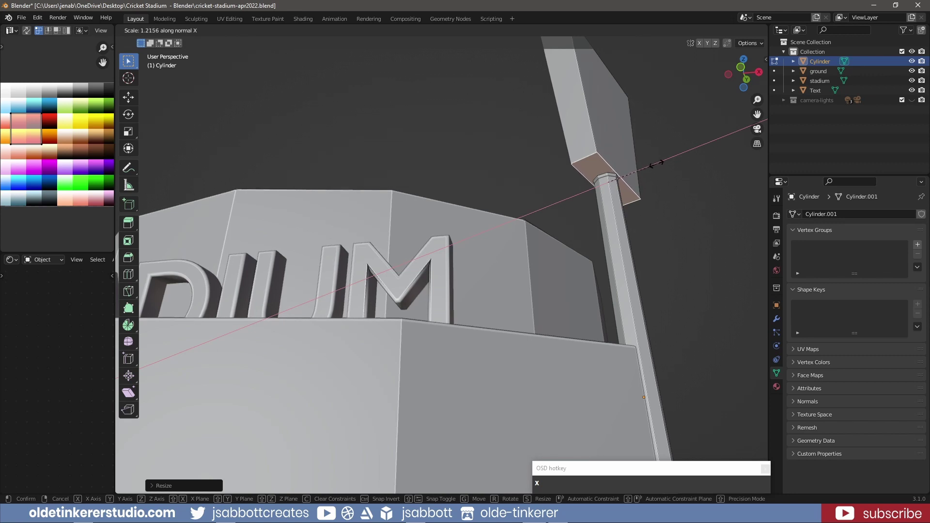
{"action": "left_click", "coordinate": [660, 163]}
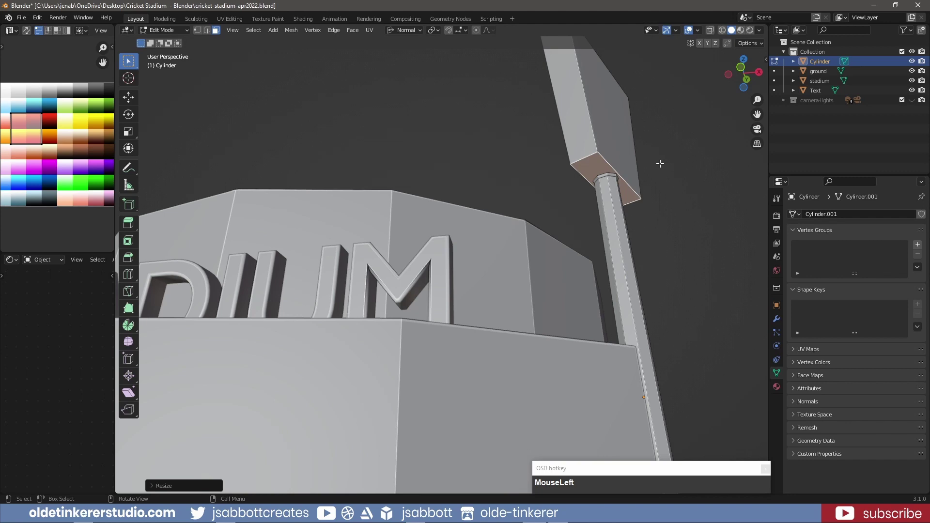
Select the whole linked panel and rotate it a few degrees about its normal Y axis, tilting it relative to the pole.
{"action": "scroll", "coordinate": [659, 163], "scroll_direction": "down", "scroll_amount": 3}
{"action": "middle_click_drag", "start_coordinate": [504, 172], "coordinate": [536, 225]}
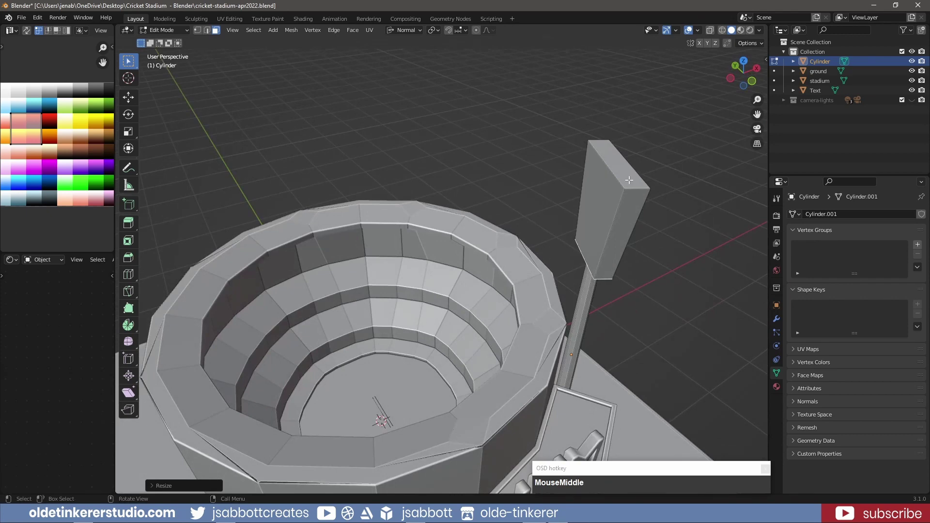
{"action": "key", "text": "l"}
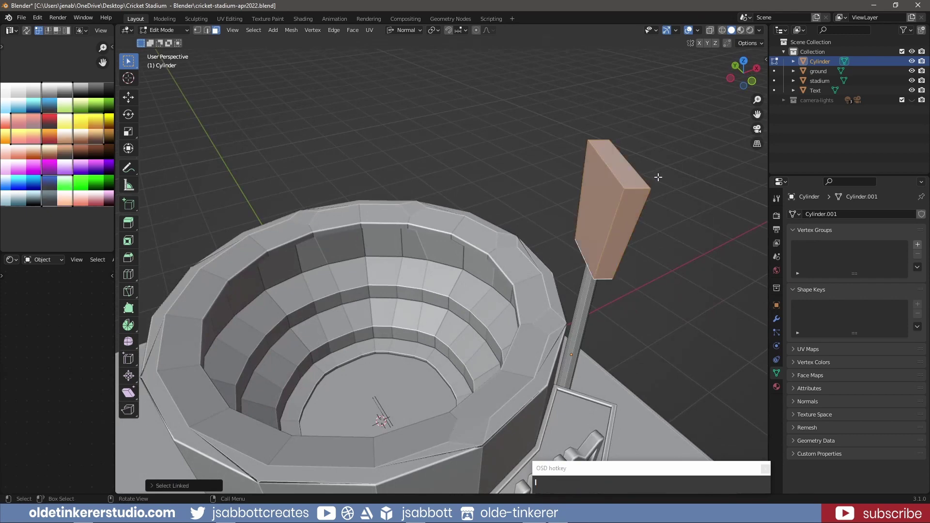
{"action": "key", "text": "r"}
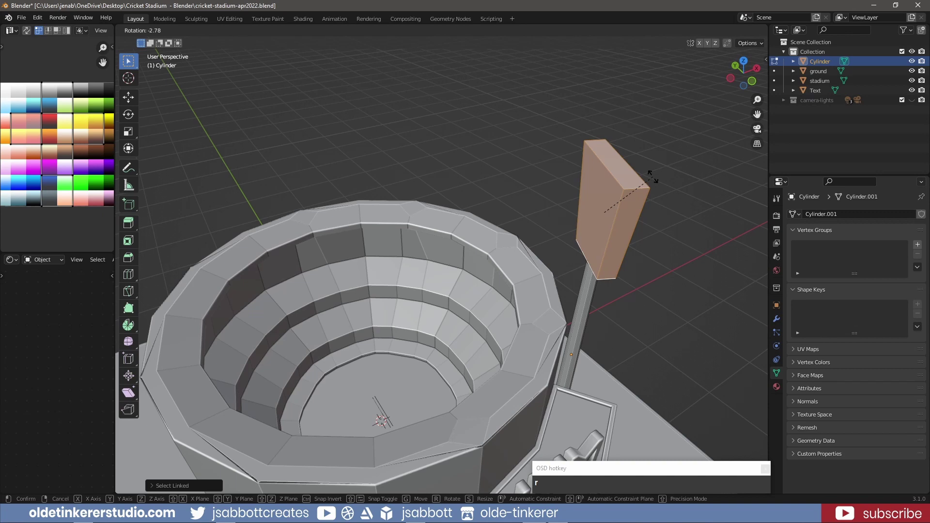
{"action": "key", "text": "y"}
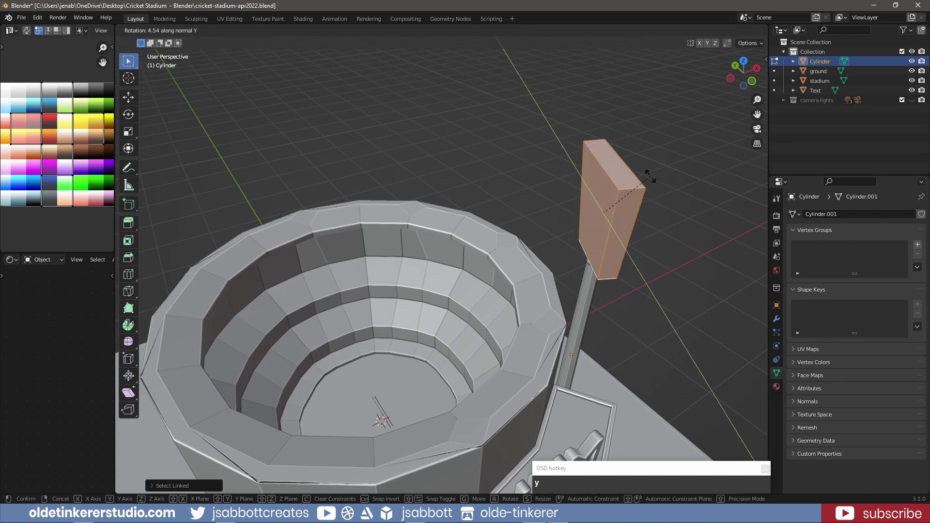
{"action": "left_click", "coordinate": [647, 177]}
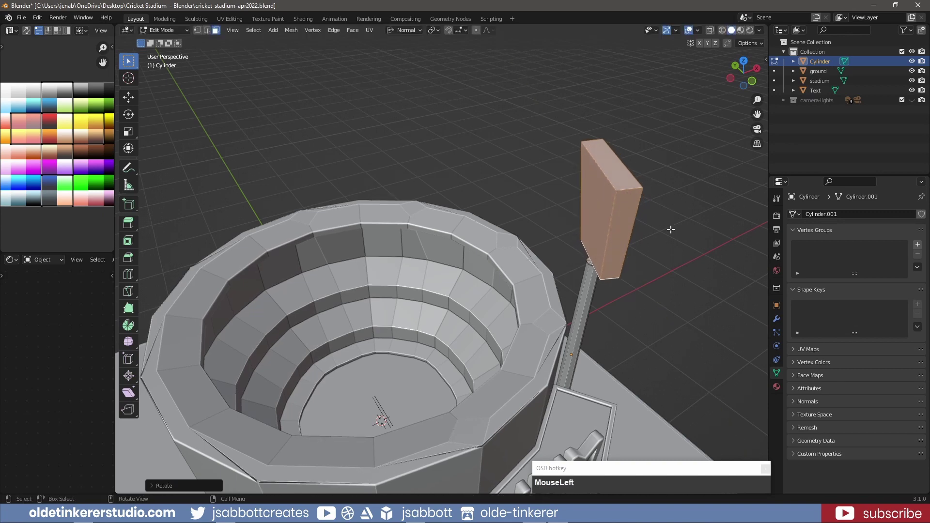
Move the tilted panel about 0.05 m along its normal X axis towards the stadium.
{"action": "middle_click_drag", "start_coordinate": [672, 232], "coordinate": [633, 221]}
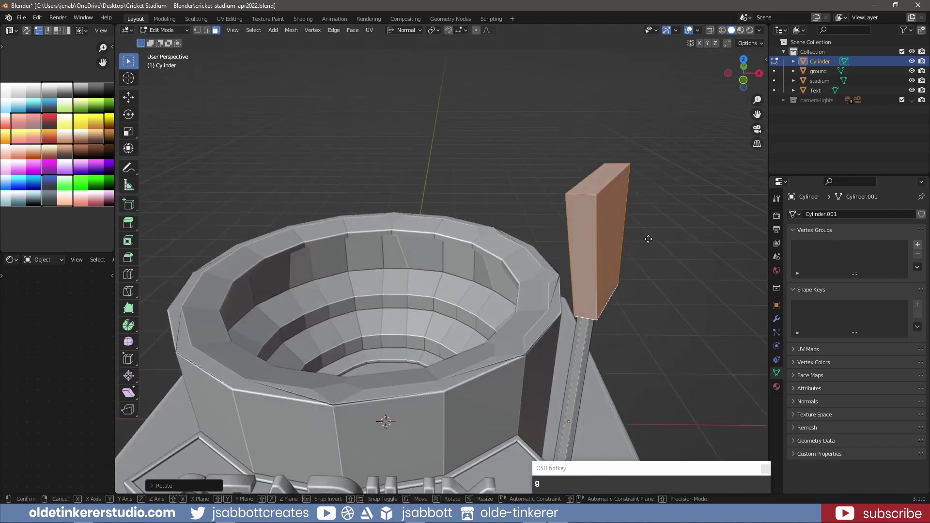
{"action": "key", "text": "g"}
{"action": "key", "text": "x"}
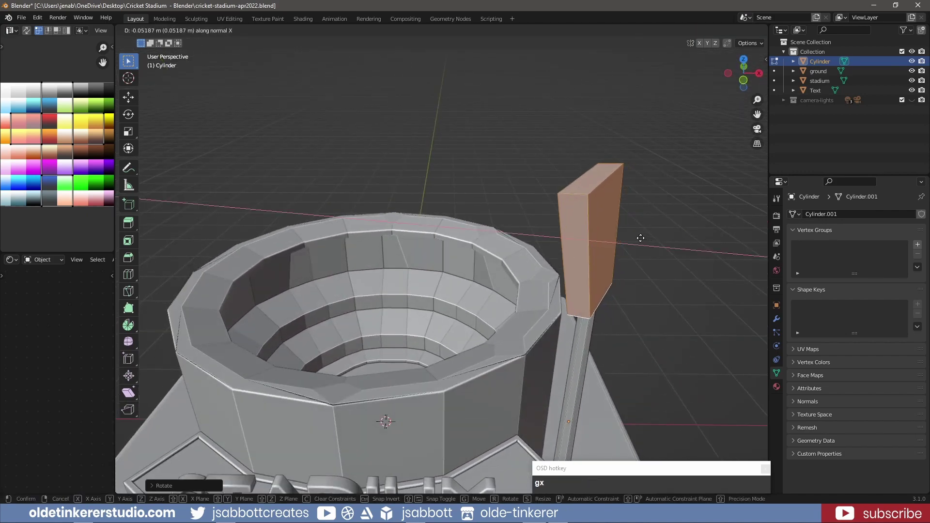
{"action": "left_click", "coordinate": [640, 235]}
Inset the panel's broad face towards the stadium by about 0.06 m to form a border.
{"action": "middle_click_drag", "start_coordinate": [641, 235], "coordinate": [700, 228]}
{"action": "scroll", "coordinate": [700, 228], "scroll_direction": "up", "scroll_amount": 2}
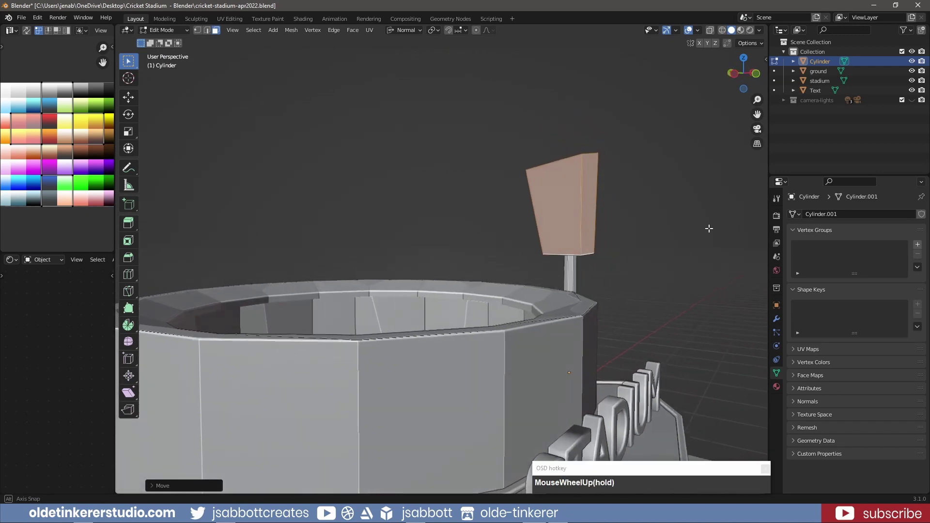
{"action": "scroll", "coordinate": [710, 228], "scroll_direction": "up", "scroll_amount": 1}
{"action": "left_click", "coordinate": [576, 203]}
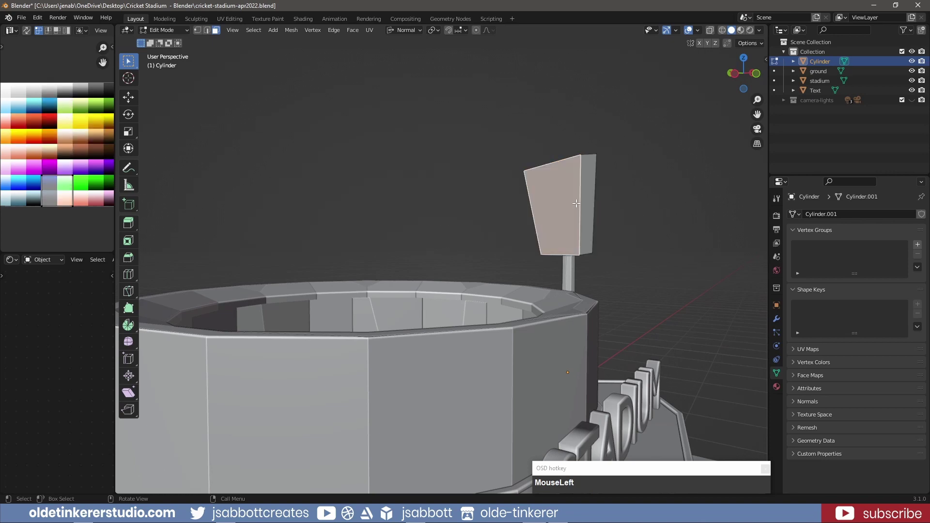
{"action": "key", "text": "i"}
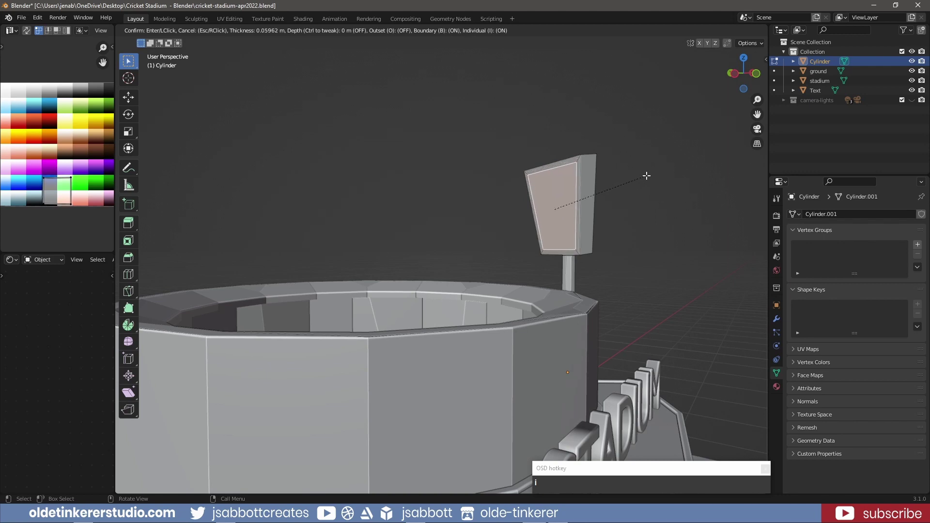
{"action": "left_click", "coordinate": [648, 175]}
Extrude the inset face about 0.03 m inward along its normal, recessing the front of the panel.
{"action": "middle_click_drag", "start_coordinate": [648, 175], "coordinate": [630, 197]}
{"action": "key", "text": "e"}
{"action": "key", "text": "z"}
{"action": "key", "text": "z"}
{"action": "key", "text": "shift"}
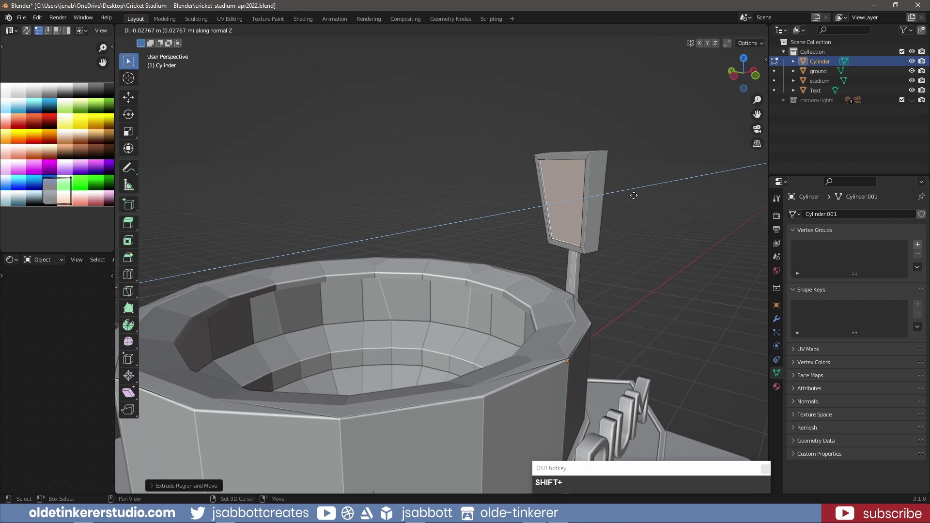
{"action": "left_click", "coordinate": [634, 195]}
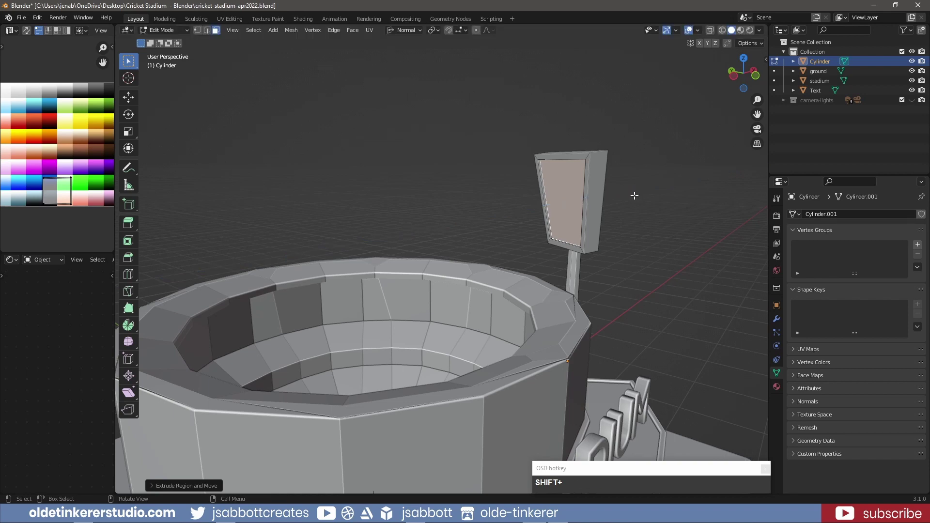
Return to Object Mode and rename the combined pole and panel object as light.
{"action": "key", "text": "Tab"}
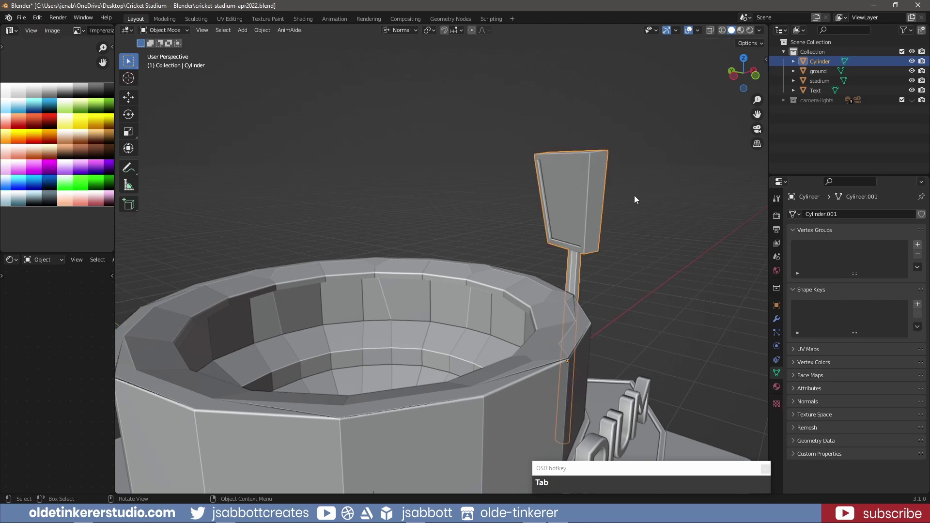
{"action": "right_click", "coordinate": [592, 193]}
{"action": "mouse_move", "coordinate": [592, 193]}
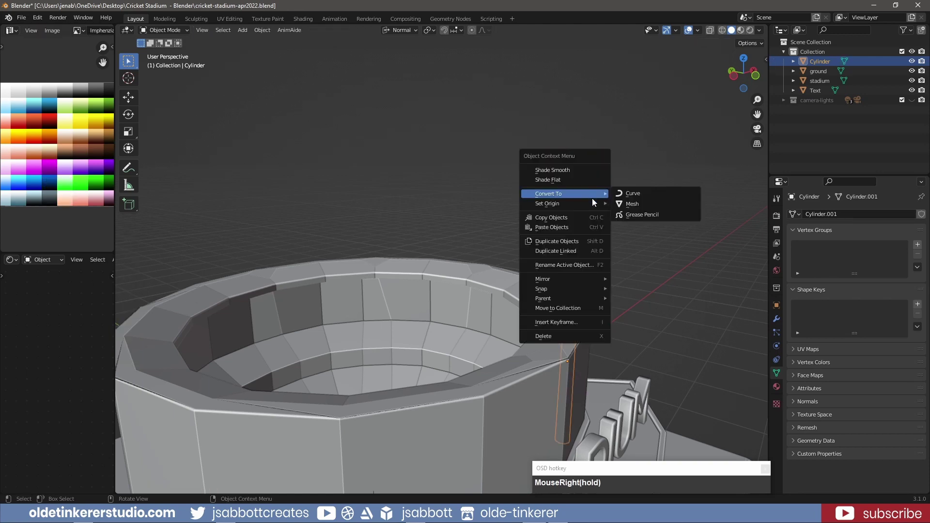
{"action": "left_click", "coordinate": [649, 224]}
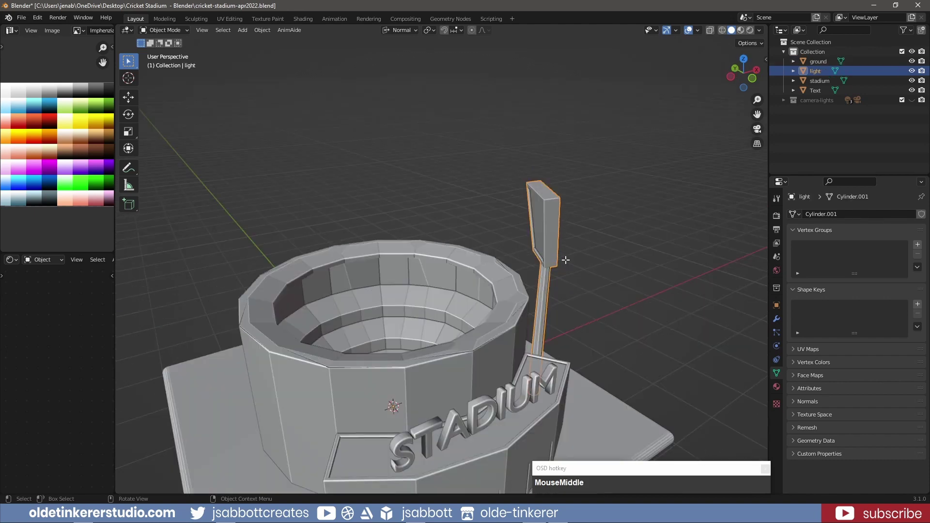
Enter Edit Mode on the light with its whole mesh selected and set the transform orientation to Global.
{"action": "key", "text": "Tab"}
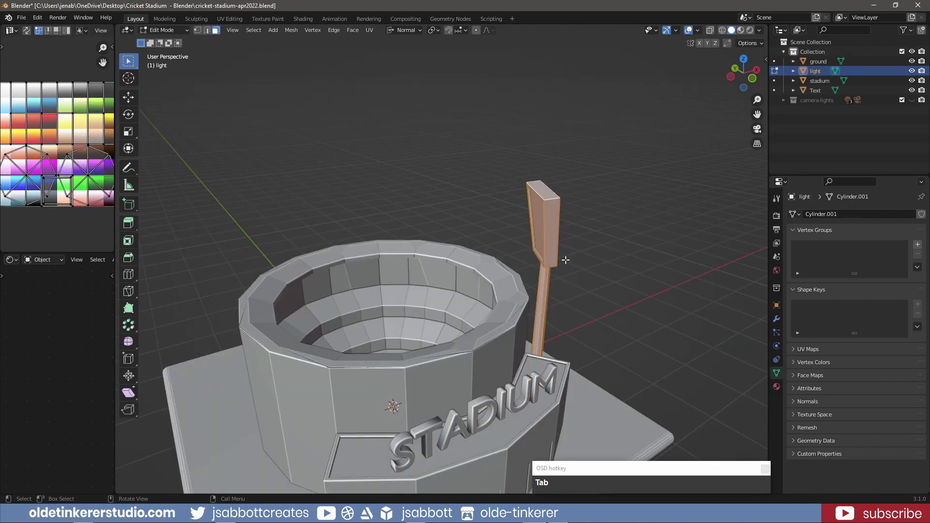
{"action": "left_click", "coordinate": [404, 30]}
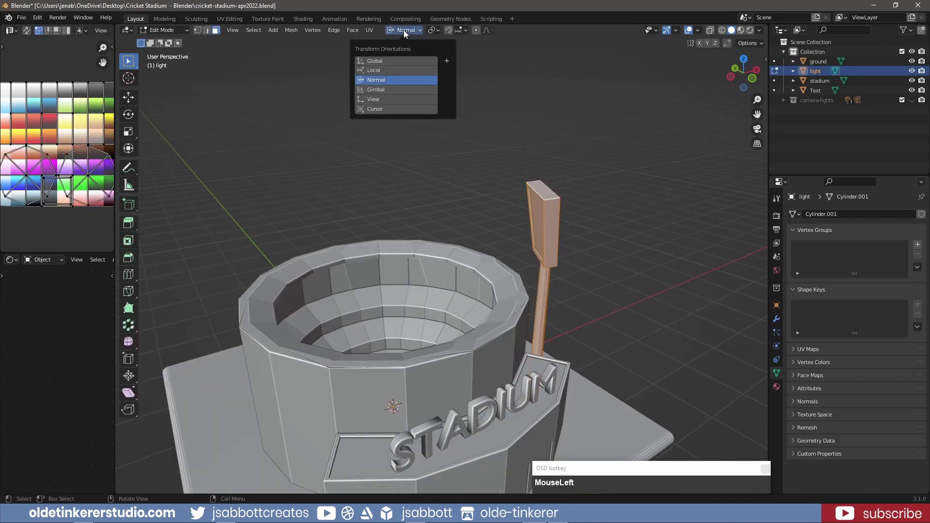
{"action": "left_click", "coordinate": [400, 60]}
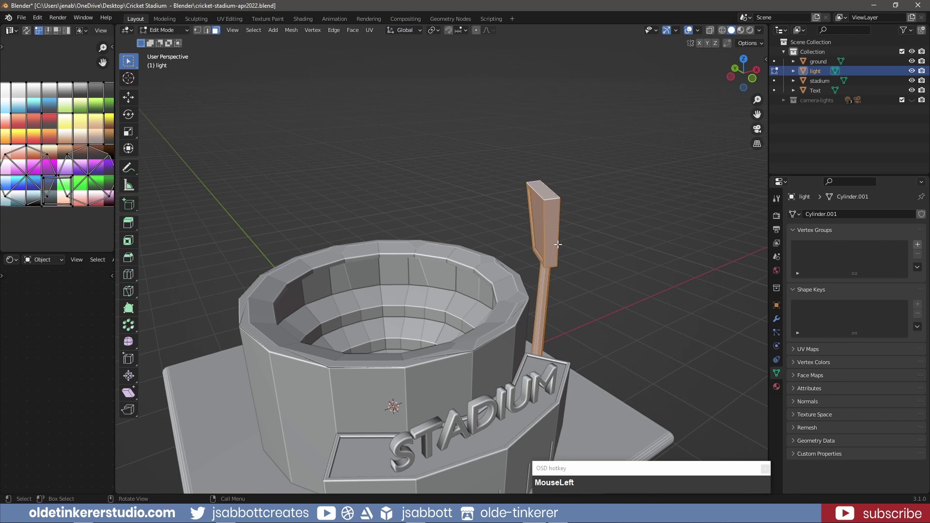
From the top view, use Spin Duplicates to copy the light around the stadium's centre about the Z axis.
{"action": "key", "text": "KP_7"}
{"action": "left_click", "coordinate": [133, 327]}
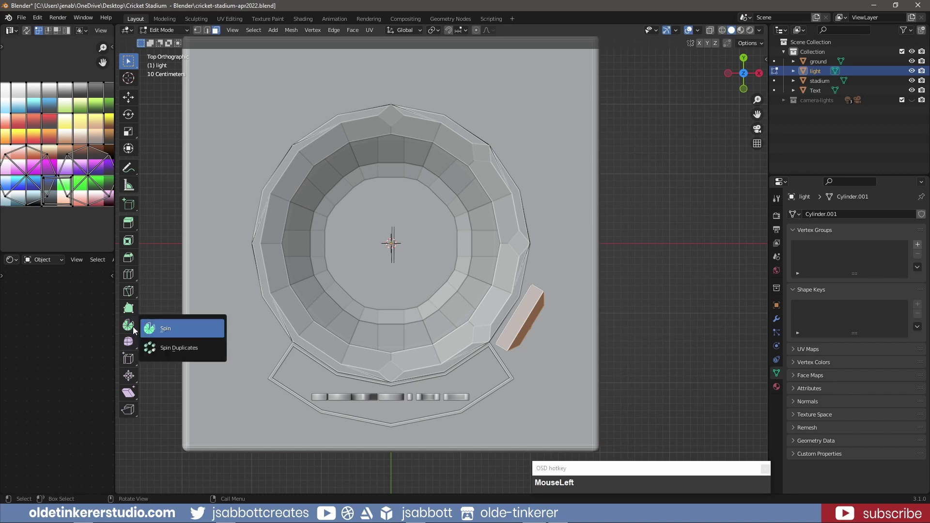
{"action": "left_click_drag", "start_coordinate": [132, 327], "coordinate": [170, 350]}
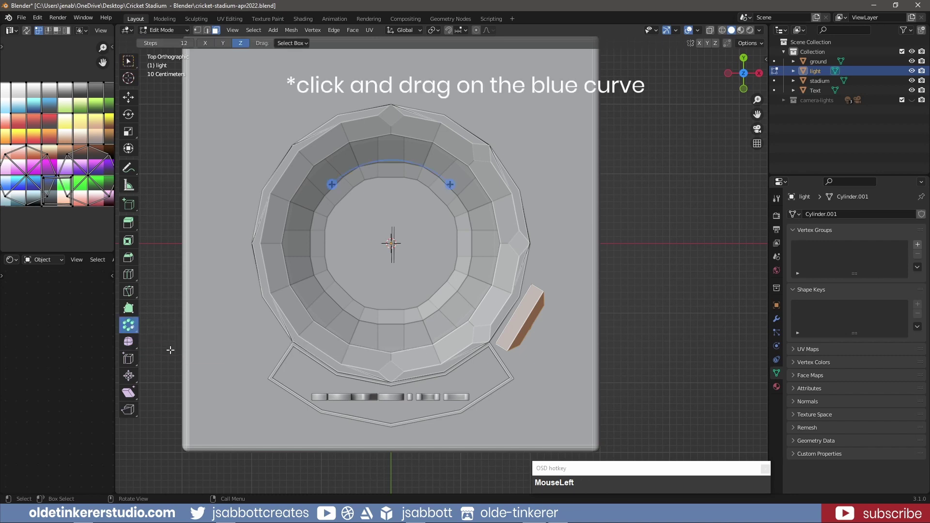
{"action": "left_click_drag", "start_coordinate": [330, 186], "coordinate": [325, 200]}
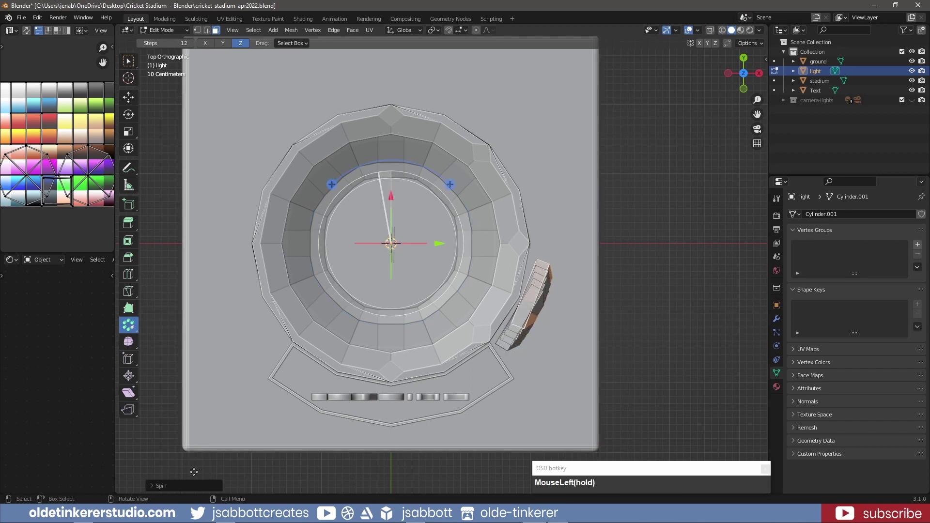
Set the spin angle to 240° so the light copies spread around the stadium wall.
{"action": "left_click", "coordinate": [150, 485]}
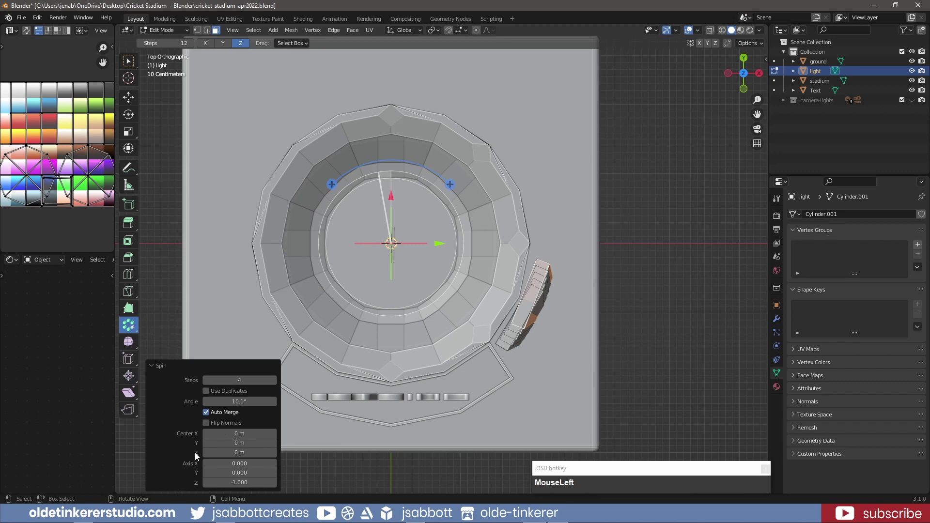
{"action": "left_click", "coordinate": [238, 402]}
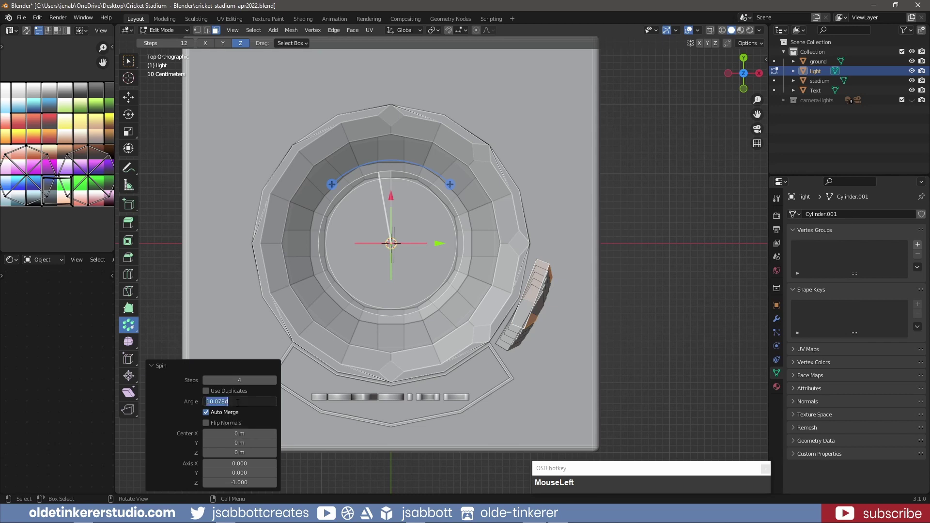
{"action": "type", "text": "240"}
{"action": "key", "text": "Tab"}
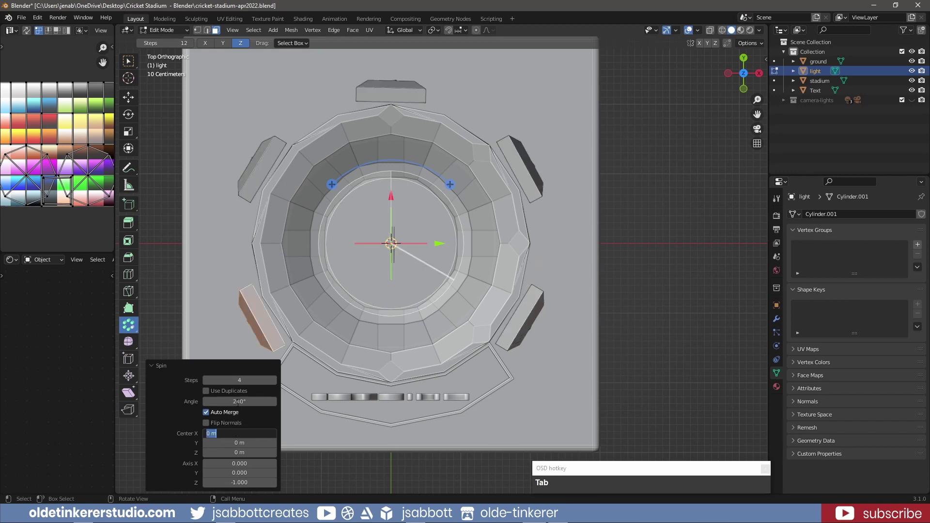
Return to Object Mode and scale the light object up by about 1.02 from the top view.
{"action": "left_click", "coordinate": [485, 401]}
{"action": "key", "text": "Tab"}
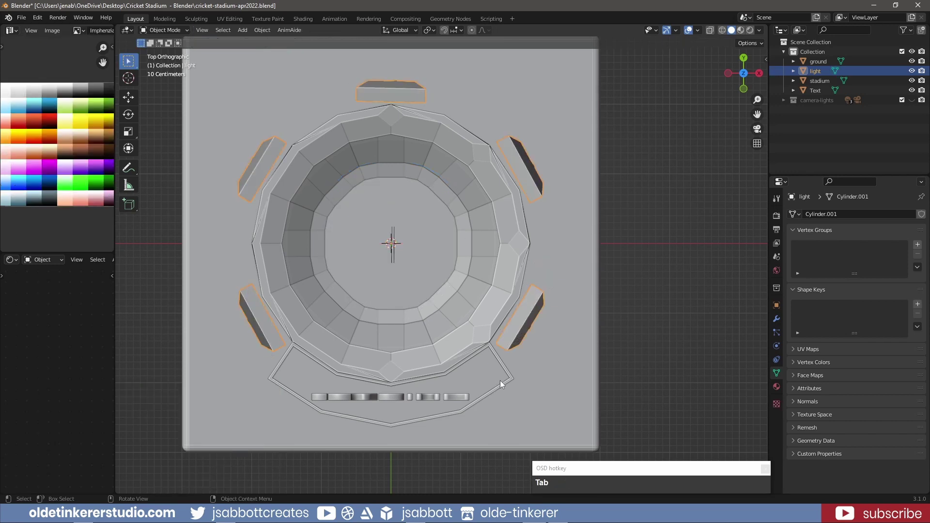
{"action": "middle_click_drag", "start_coordinate": [500, 380], "coordinate": [521, 352]}
{"action": "key", "text": "KP_7"}
{"action": "key", "text": "s"}
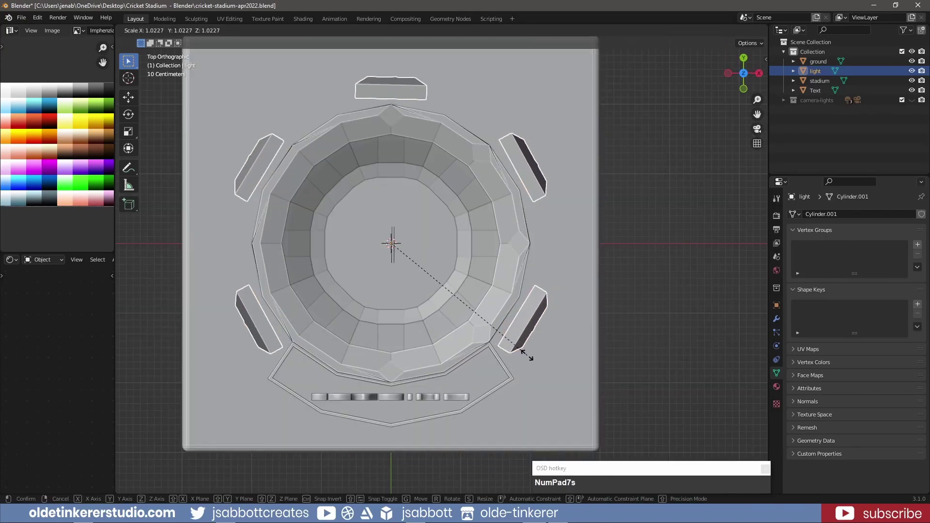
{"action": "left_click", "coordinate": [528, 355]}
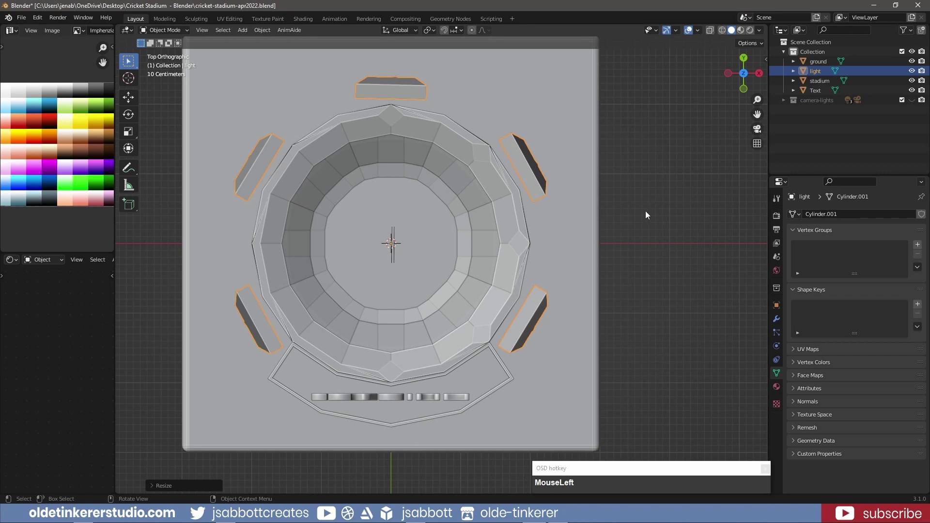
Apply all transforms to every object in the scene and clear the selection.
{"action": "key", "text": "a"}
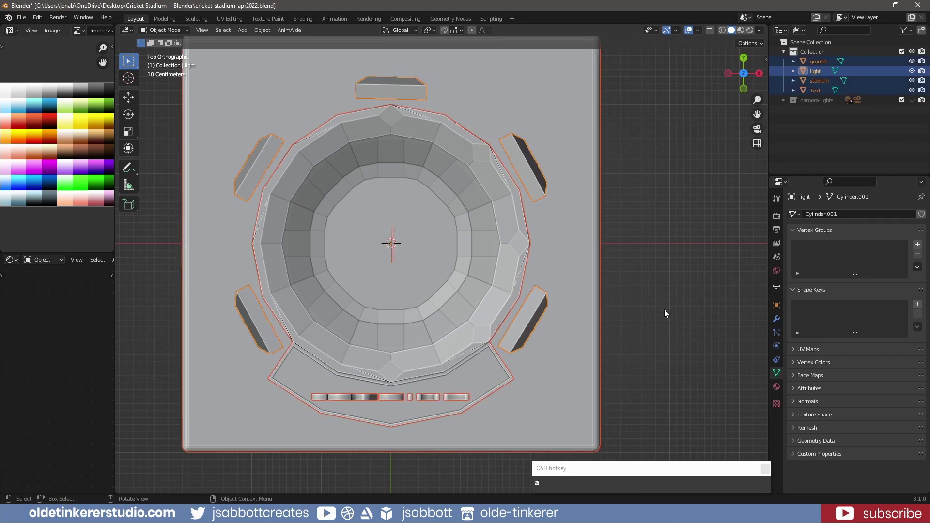
{"action": "key", "text": "ctrl+a"}
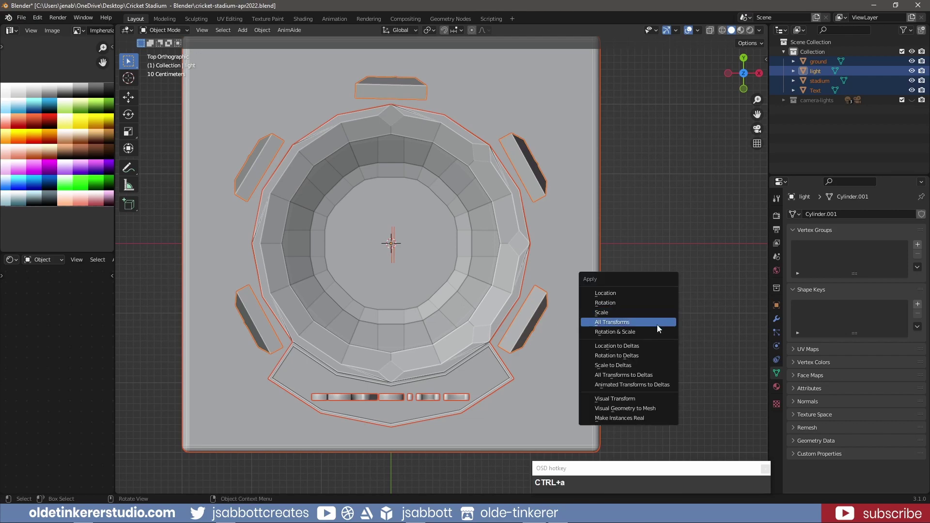
{"action": "left_click", "coordinate": [657, 324]}
{"action": "key", "text": "alt+a"}
Select the light object and add a Bevel modifier with an amount of 0.1 m.
{"action": "left_click", "coordinate": [529, 319]}
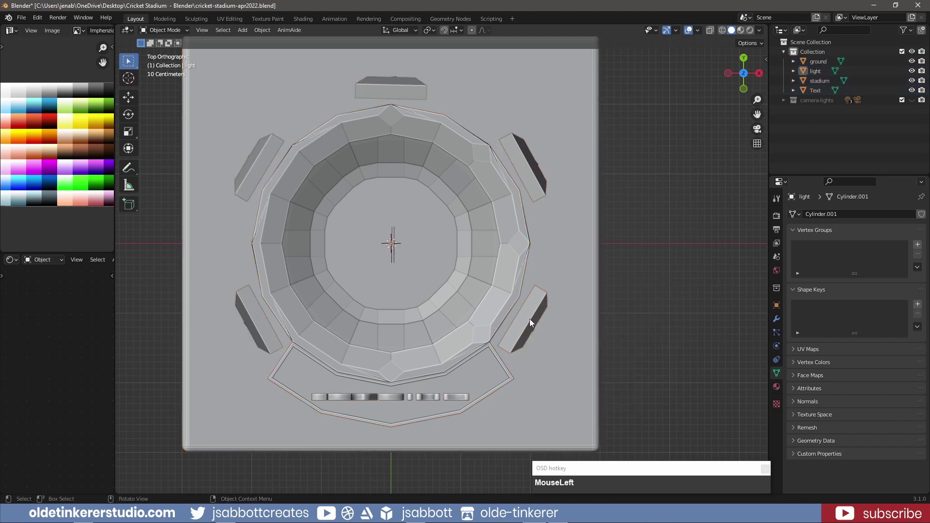
{"action": "middle_click_drag", "start_coordinate": [675, 334], "coordinate": [638, 275]}
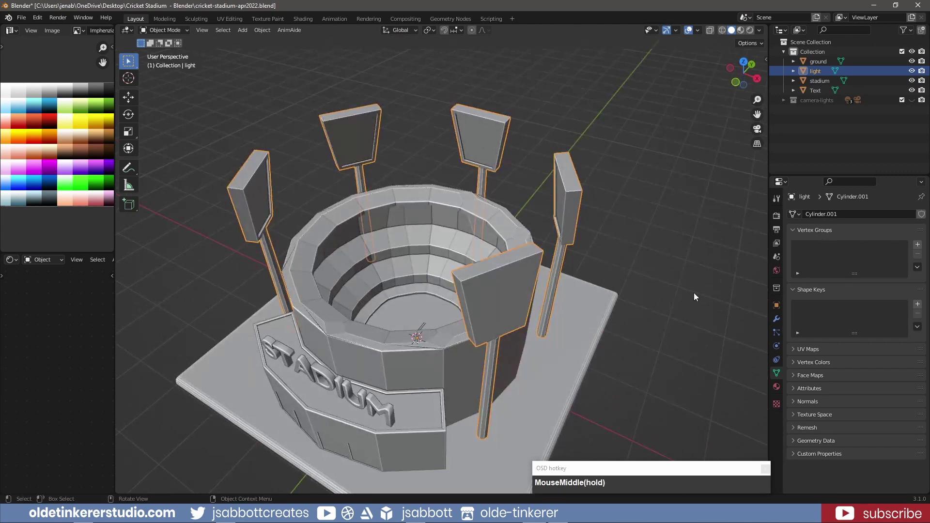
{"action": "left_click", "coordinate": [776, 320]}
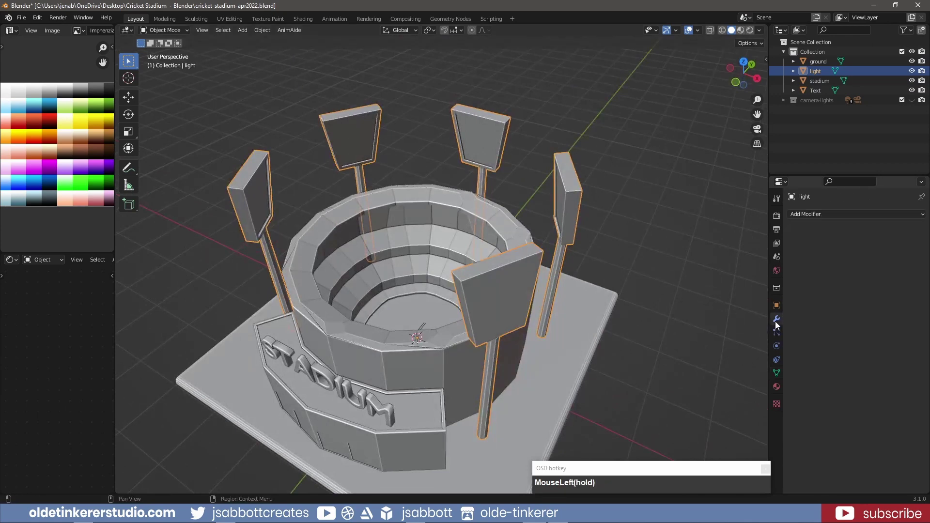
{"action": "left_click", "coordinate": [838, 215]}
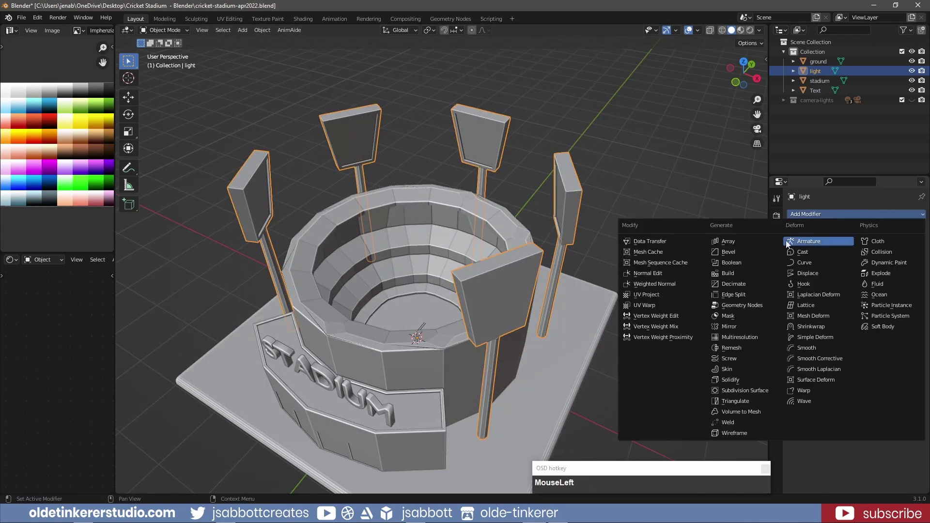
{"action": "left_click", "coordinate": [749, 252]}
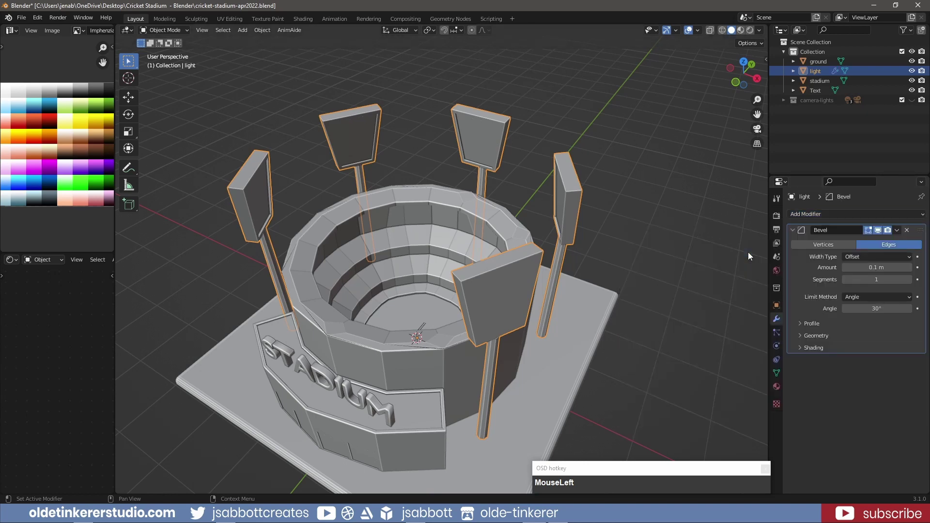
{"action": "left_click", "coordinate": [881, 268]}
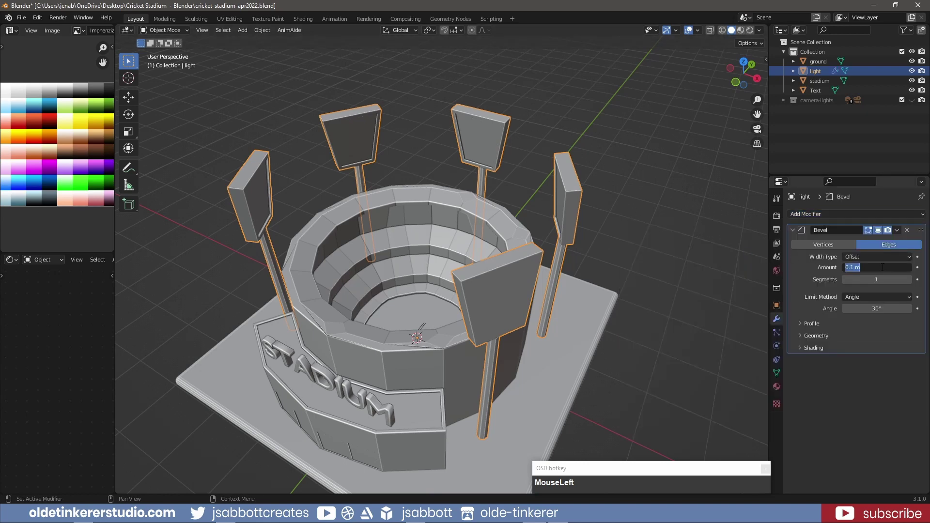
{"action": "type", "text": ".10"}
{"action": "key", "text": "Return"}
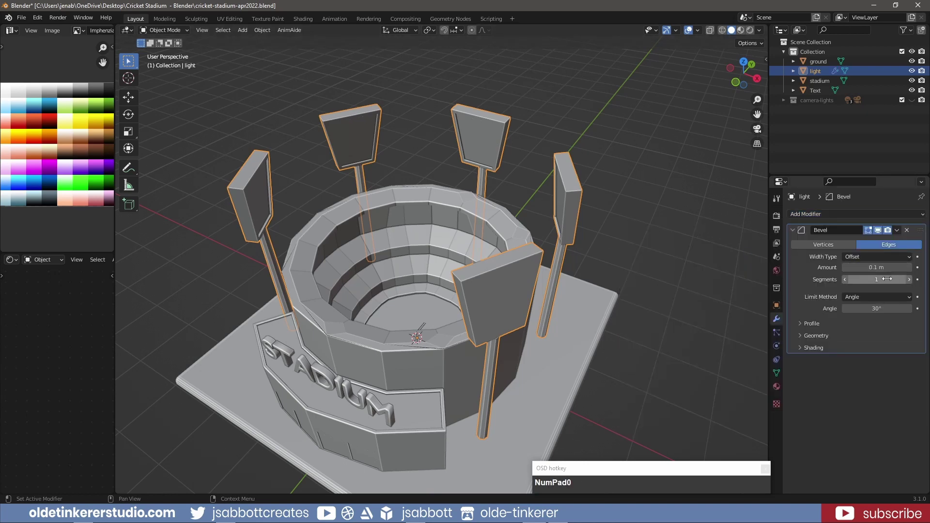
Set the light's Bevel to 5 segments, apply the modifier and deselect everything.
{"action": "left_click", "coordinate": [883, 280]}
{"action": "type", "text": "5"}
{"action": "key", "text": "Return"}
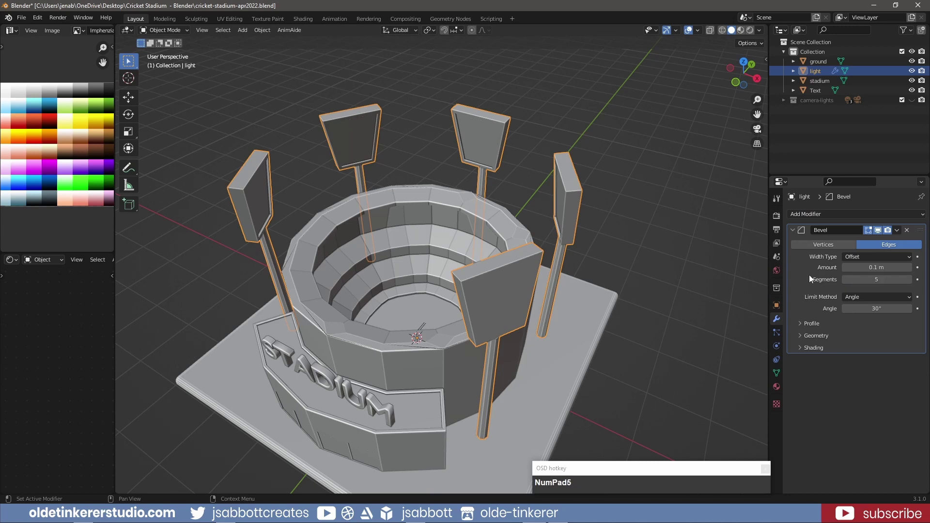
{"action": "key", "text": "ctrl+a"}
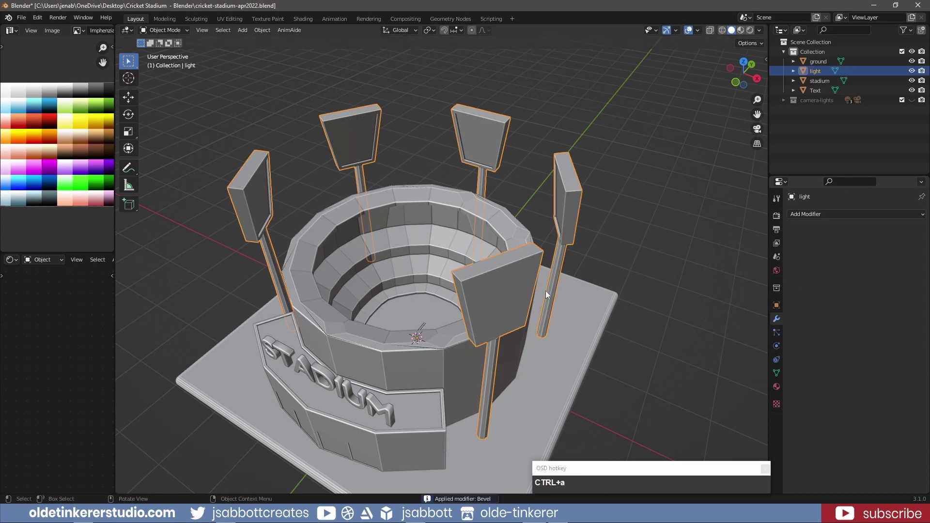
{"action": "key", "text": "alt+a"}
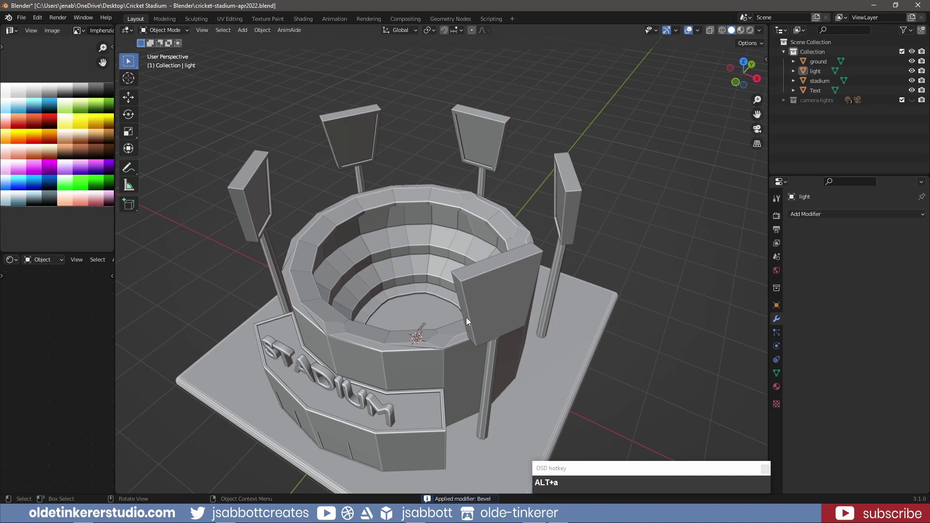
{"action": "middle_click_drag", "start_coordinate": [466, 318], "coordinate": [516, 288]}
{"action": "scroll", "coordinate": [516, 297], "scroll_direction": "down", "scroll_amount": 4}
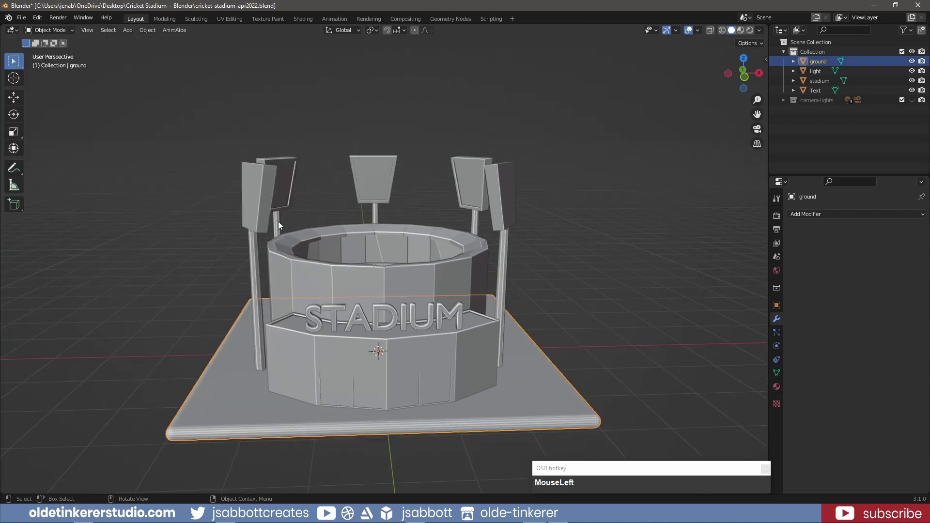
Split the 3D viewport vertically and turn the new area into an Image Editor.
{"action": "left_click_drag", "start_coordinate": [4, 25], "coordinate": [281, 47]}
{"action": "left_click", "coordinate": [13, 30]}
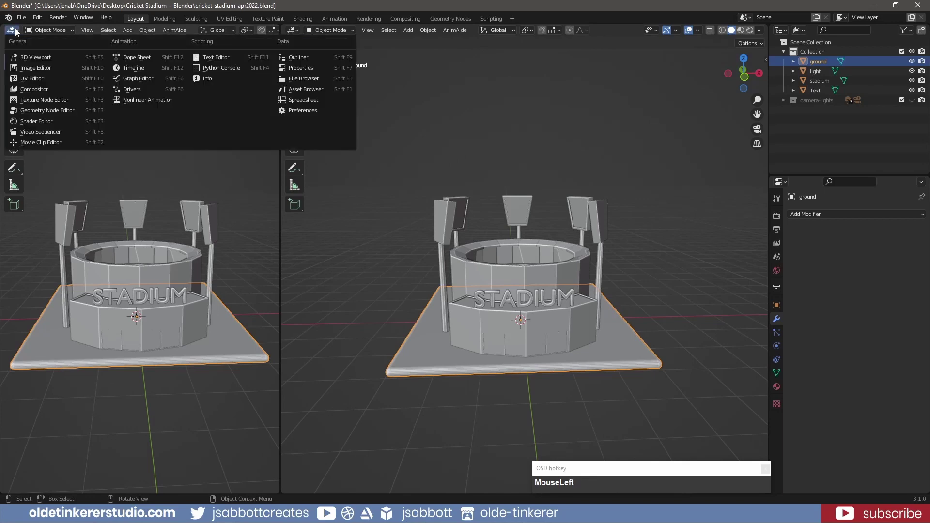
{"action": "left_click", "coordinate": [35, 68]}
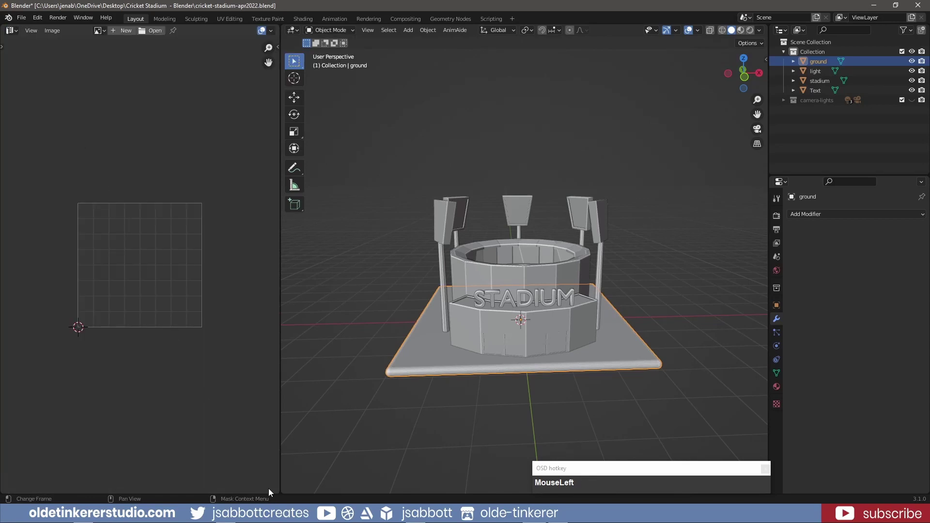
Split the Image Editor horizontally and turn the lower half into a Shader Editor.
{"action": "left_click_drag", "start_coordinate": [277, 491], "coordinate": [264, 253]}
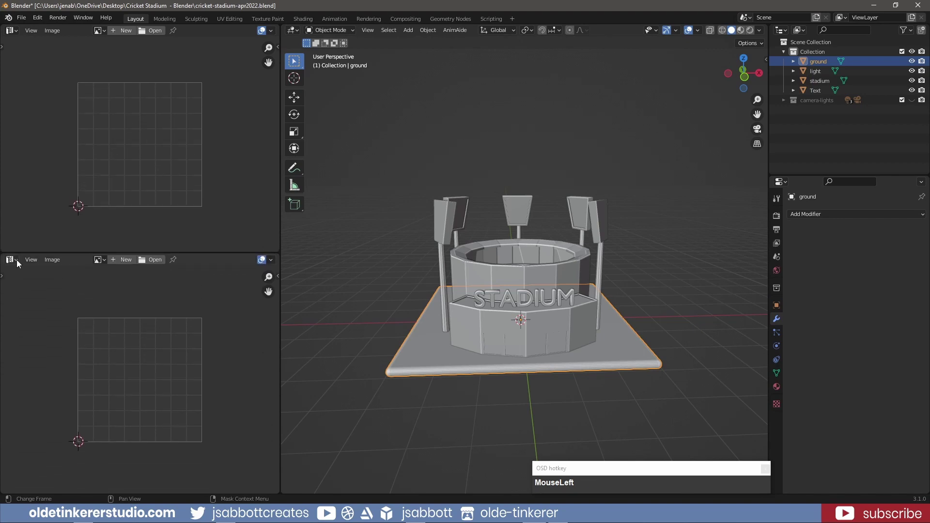
{"action": "left_click", "coordinate": [17, 260]}
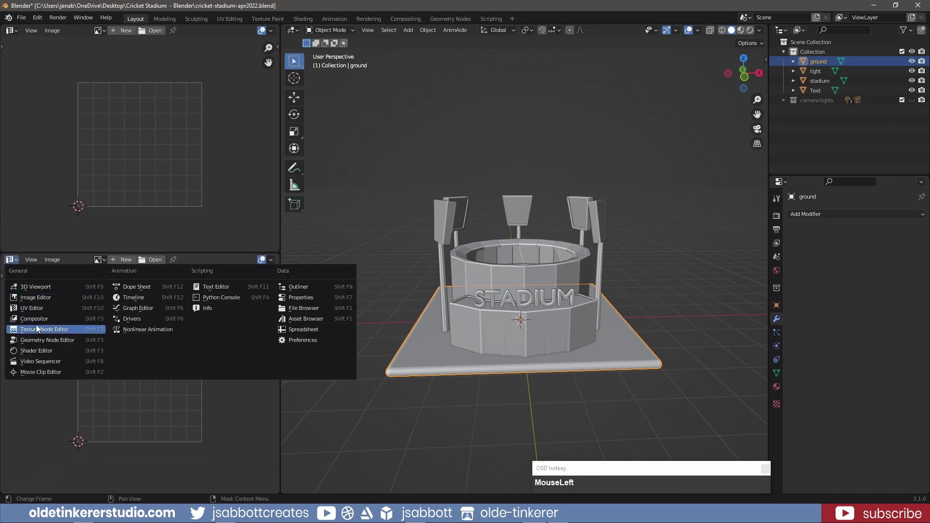
{"action": "left_click", "coordinate": [35, 349]}
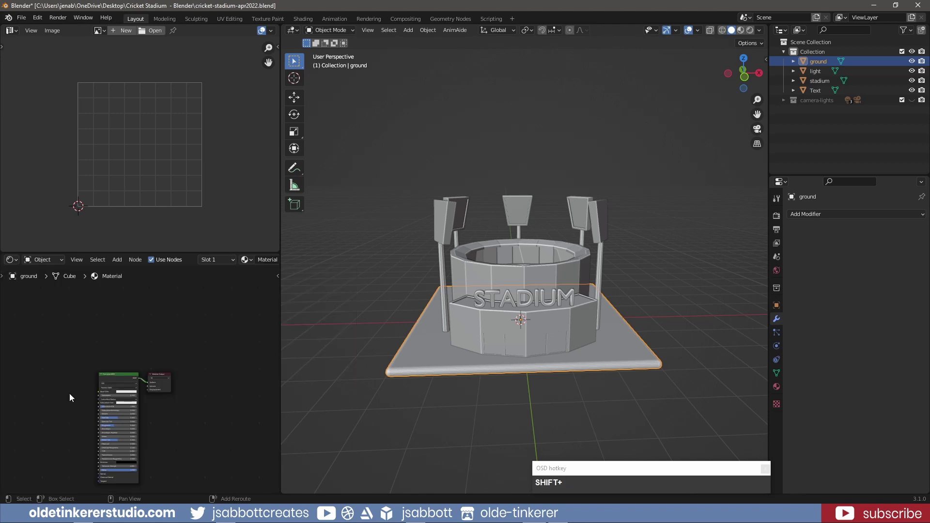
Feed the ground material's Base Color from the ImphenziaPalette01-256-Gradient.png image texture and set its Roughness to 1.
{"action": "middle_click_drag", "start_coordinate": [68, 394], "coordinate": [127, 345], "text": "shift"}
{"action": "scroll", "coordinate": [127, 357], "scroll_direction": "up", "scroll_amount": 2}
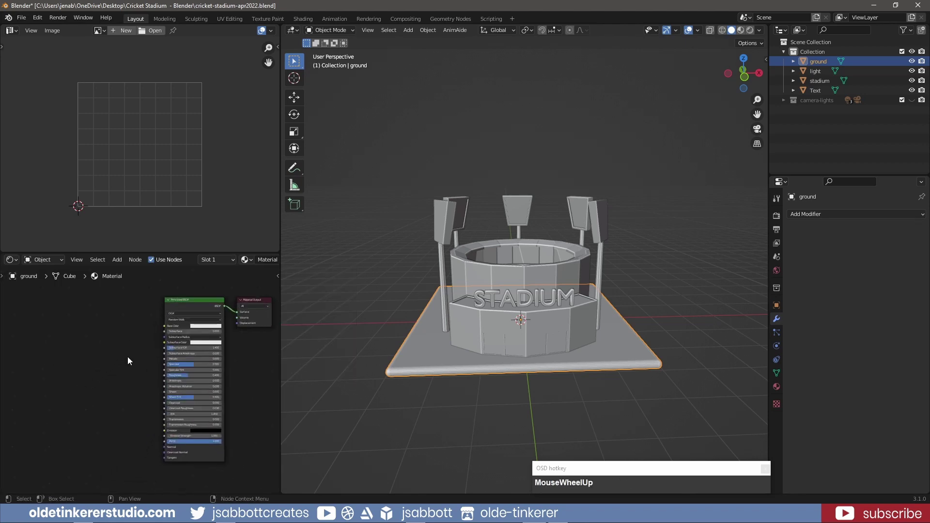
{"action": "scroll", "coordinate": [128, 358], "scroll_direction": "up", "scroll_amount": 1}
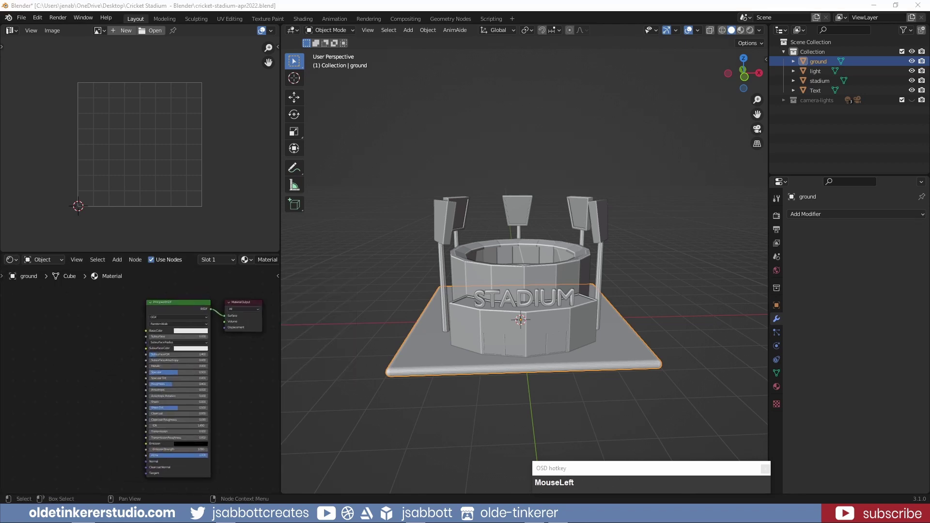
{"action": "left_click_drag", "start_coordinate": [2, 341], "coordinate": [74, 342]}
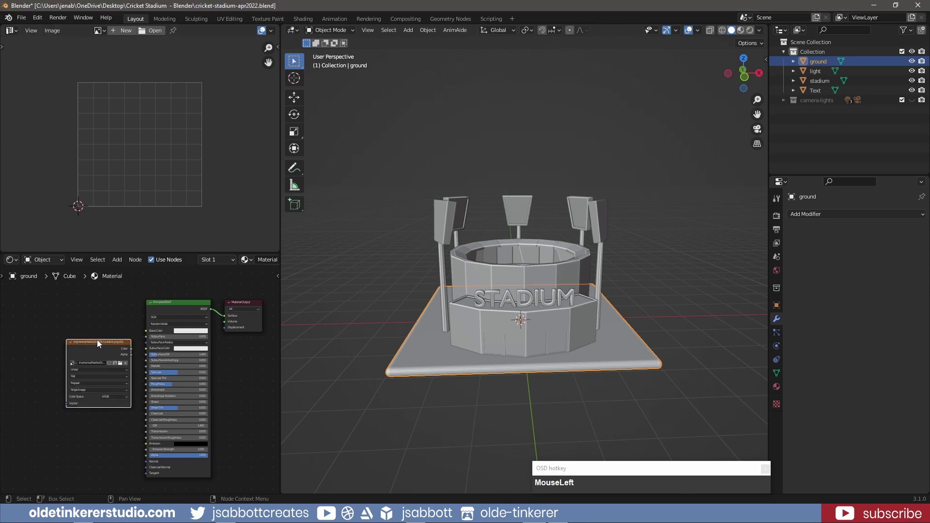
{"action": "left_click_drag", "start_coordinate": [98, 343], "coordinate": [145, 332]}
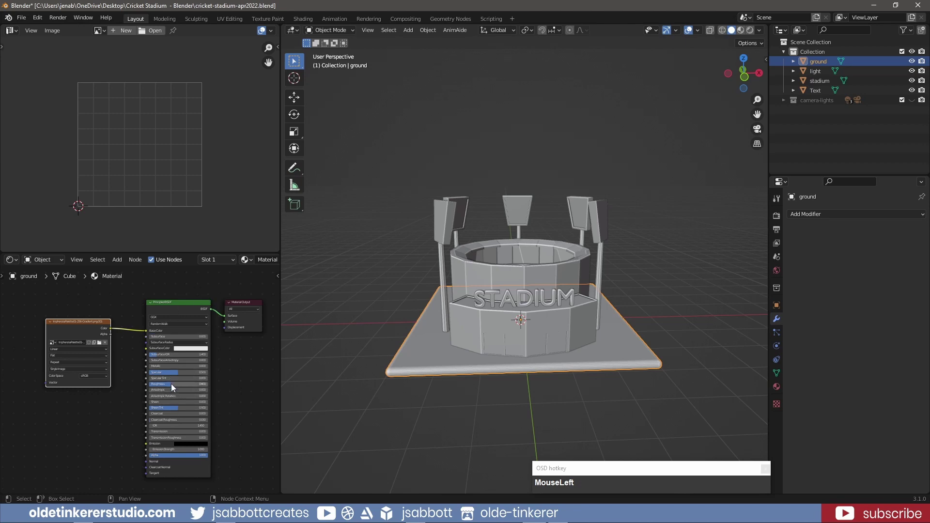
{"action": "left_click_drag", "start_coordinate": [170, 383], "coordinate": [208, 385]}
Display ImphenziaPalette01-256-Gradient.png.001 in the Image Editor and switch the 3D viewport to Material Preview shading.
{"action": "left_click", "coordinate": [104, 30]}
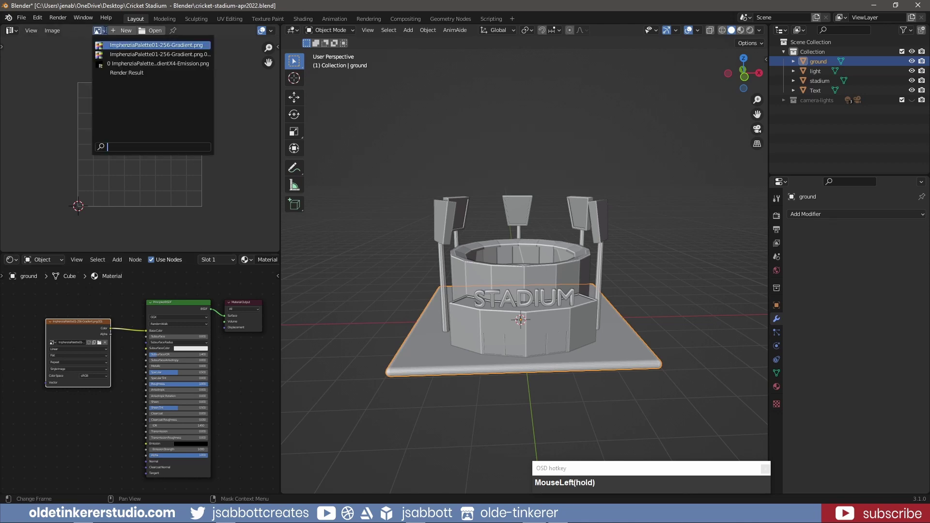
{"action": "left_click", "coordinate": [125, 54]}
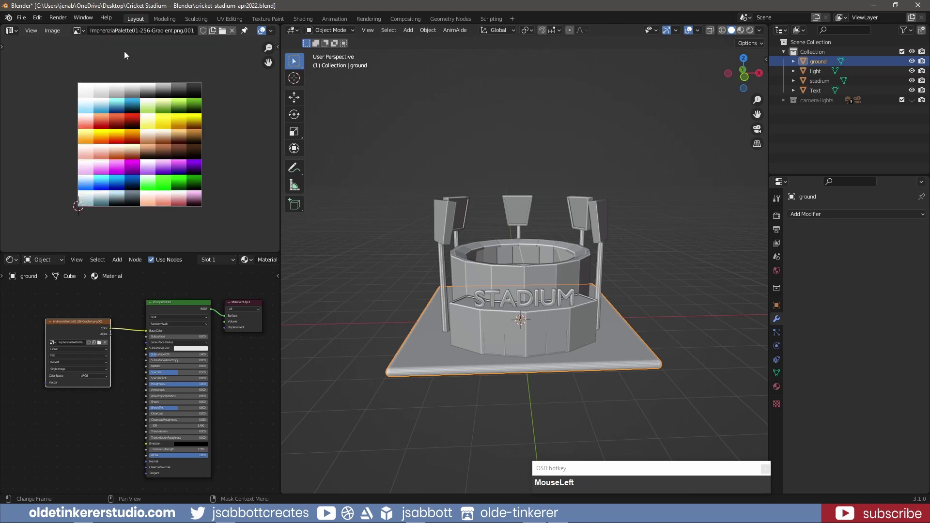
{"action": "scroll", "coordinate": [141, 385], "scroll_direction": "down", "scroll_amount": 1}
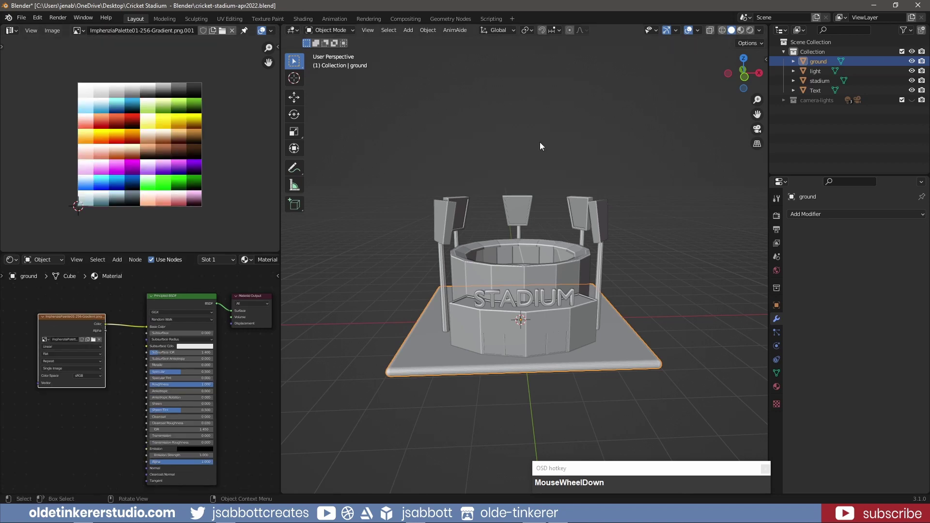
{"action": "left_click", "coordinate": [741, 31]}
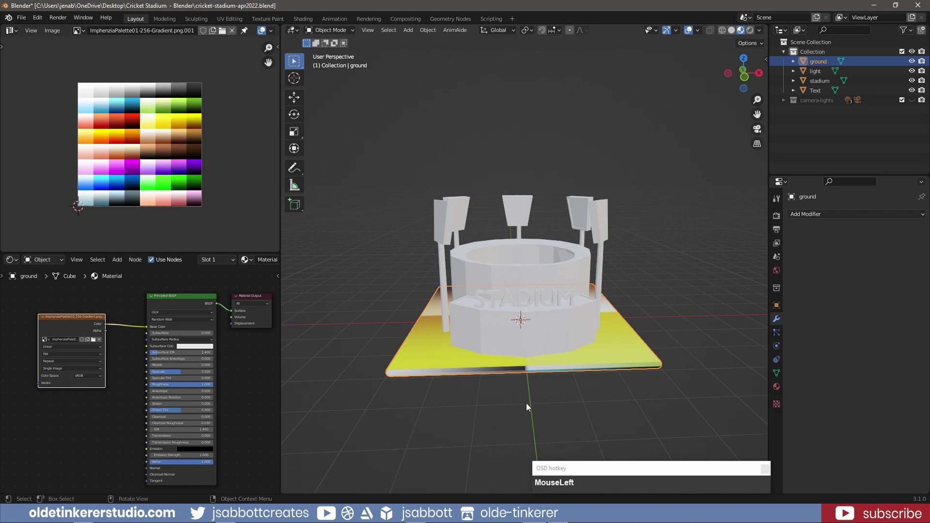
Enter Edit Mode on the ground, switch to the Select Box tool and select its whole mesh from the front view.
{"action": "key", "text": "Tab"}
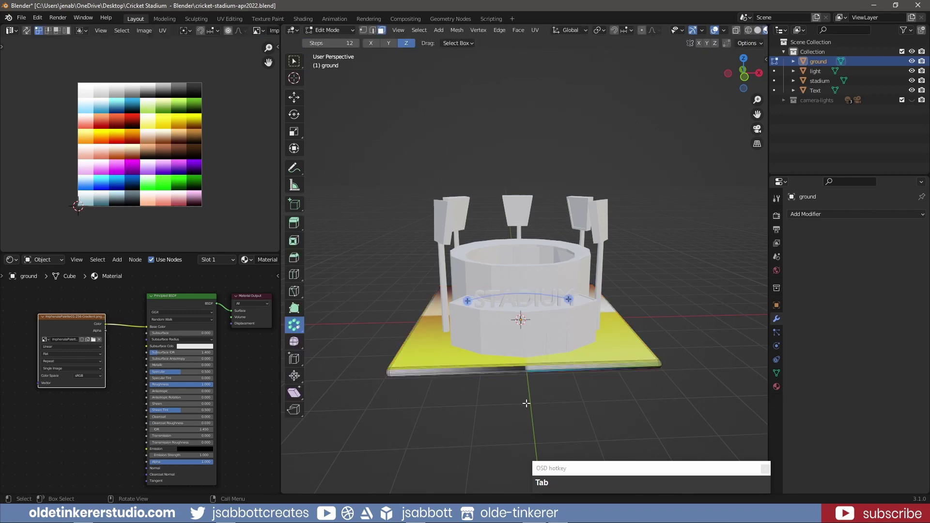
{"action": "left_click", "coordinate": [294, 61]}
{"action": "key", "text": "KP_1"}
{"action": "key", "text": "a"}
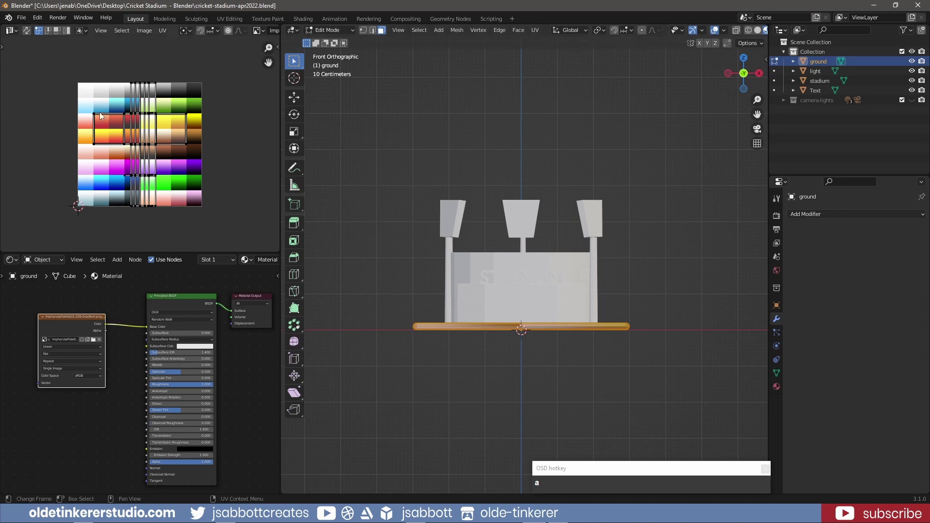
Scale all of the ground's UVs to 0 and move them onto a green swatch in the palette's second row.
{"action": "left_click_drag", "start_coordinate": [76, 75], "coordinate": [222, 228]}
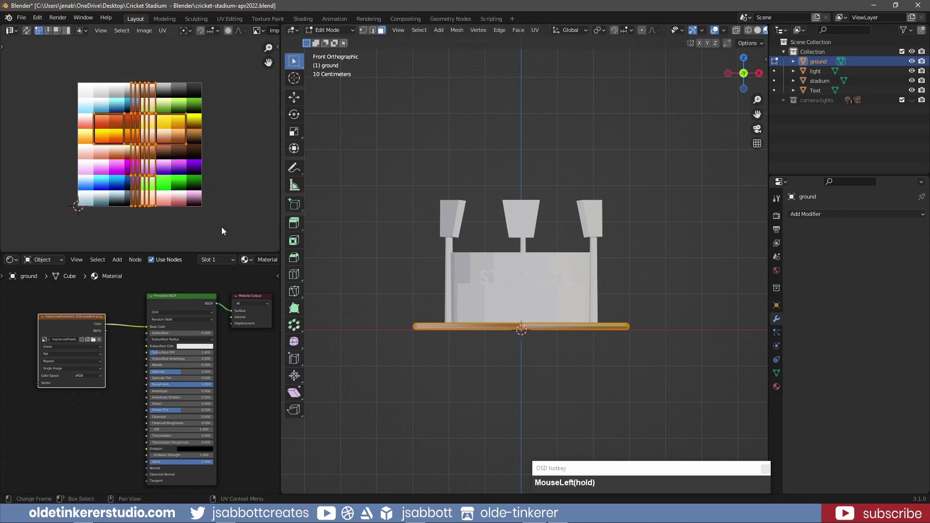
{"action": "key", "text": "s"}
{"action": "key", "text": "KP_0"}
{"action": "key", "text": "Return"}
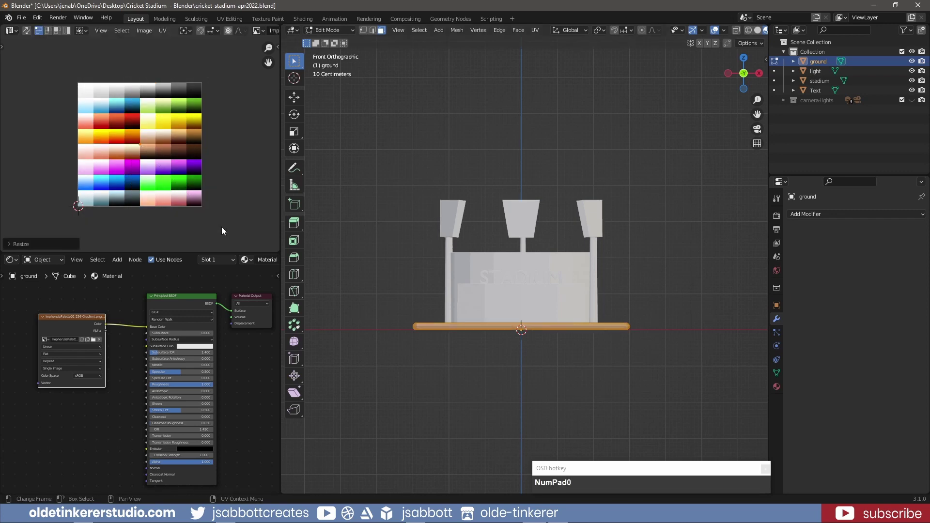
{"action": "key", "text": "g"}
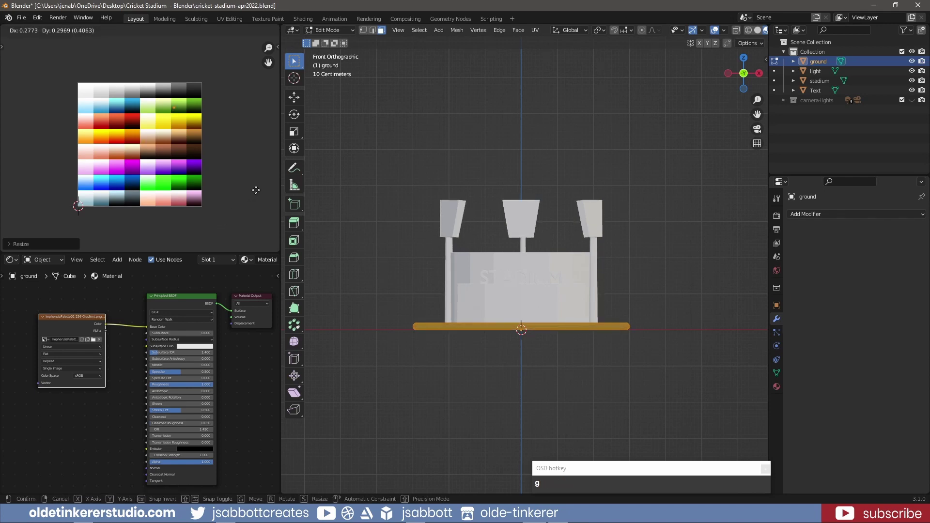
{"action": "left_click", "coordinate": [256, 190]}
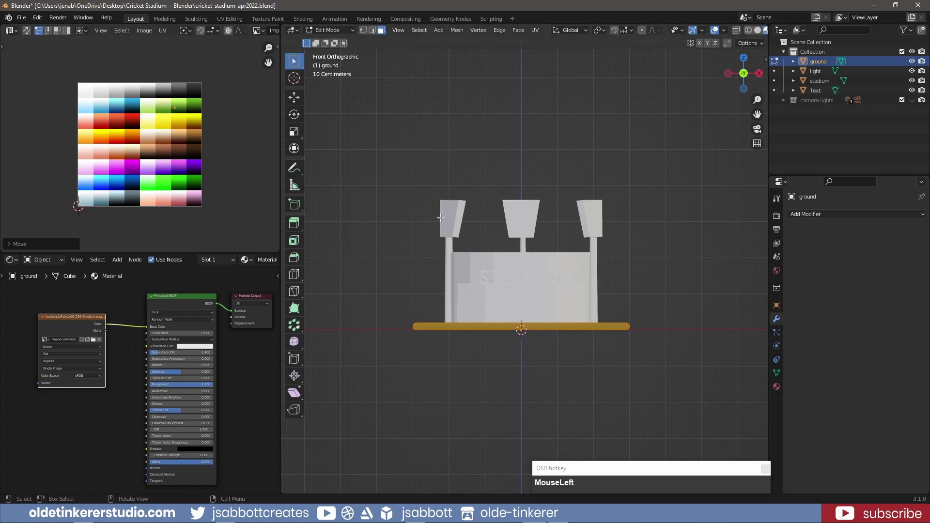
Leave Edit Mode on the ground and assign the existing material named Material to the light object.
{"action": "key", "text": "Tab"}
{"action": "middle_click_drag", "start_coordinate": [654, 186], "coordinate": [650, 228]}
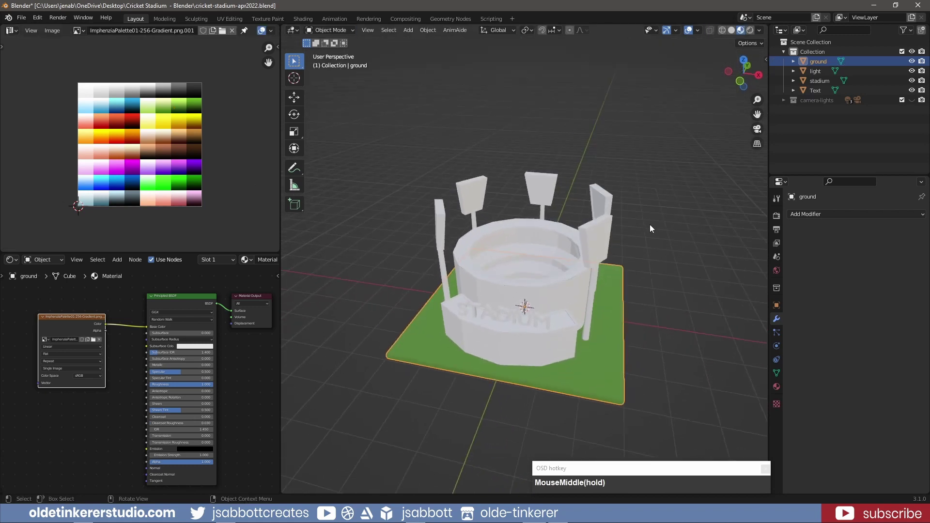
{"action": "left_click", "coordinate": [443, 228]}
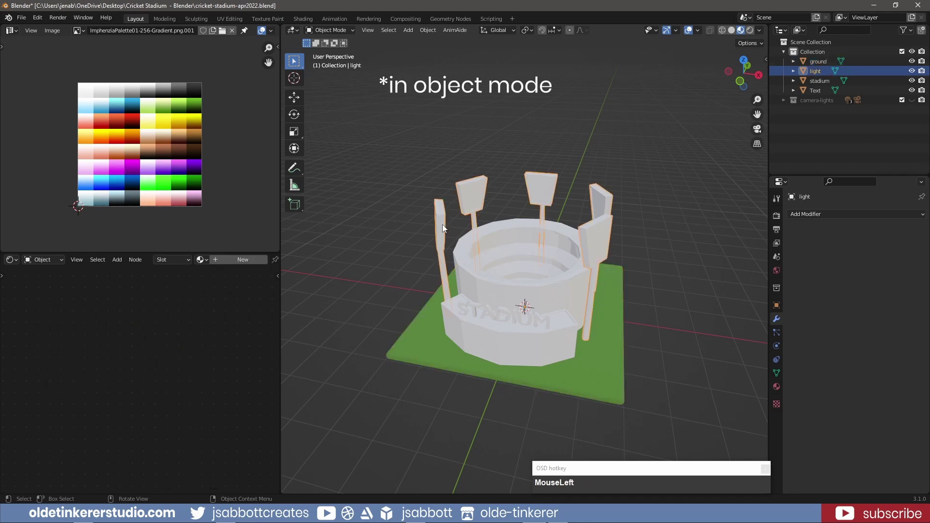
{"action": "left_click", "coordinate": [206, 261]}
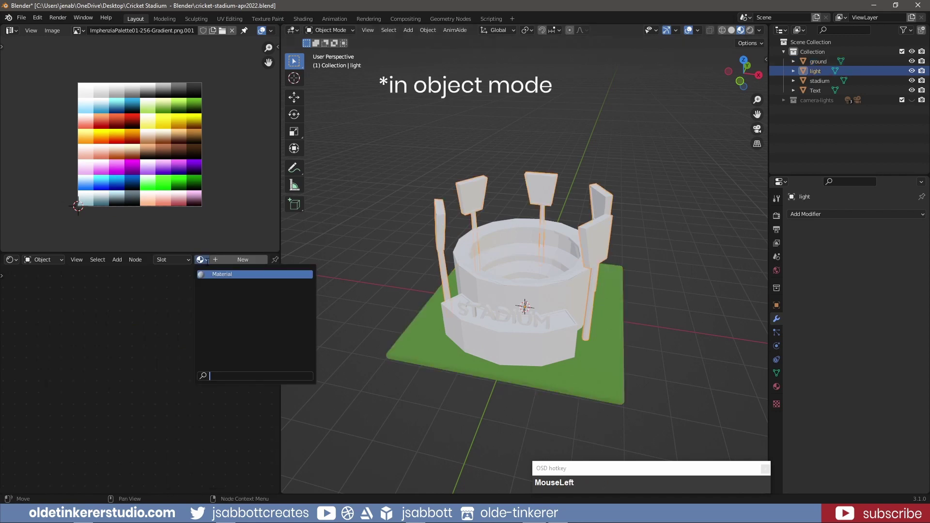
{"action": "left_click", "coordinate": [214, 275]}
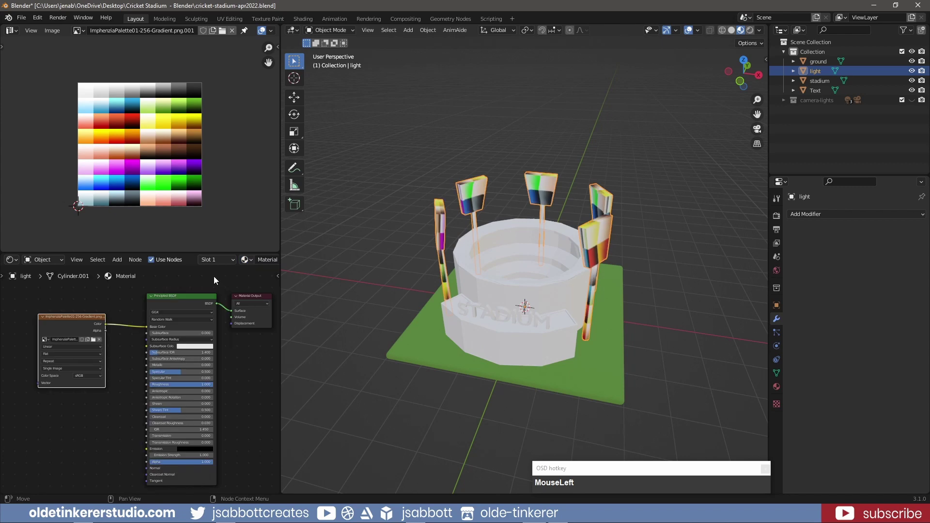
Scale all of the light object's UVs to 0 and move them onto a dark grey swatch in the palette's first row.
{"action": "key", "text": "Tab"}
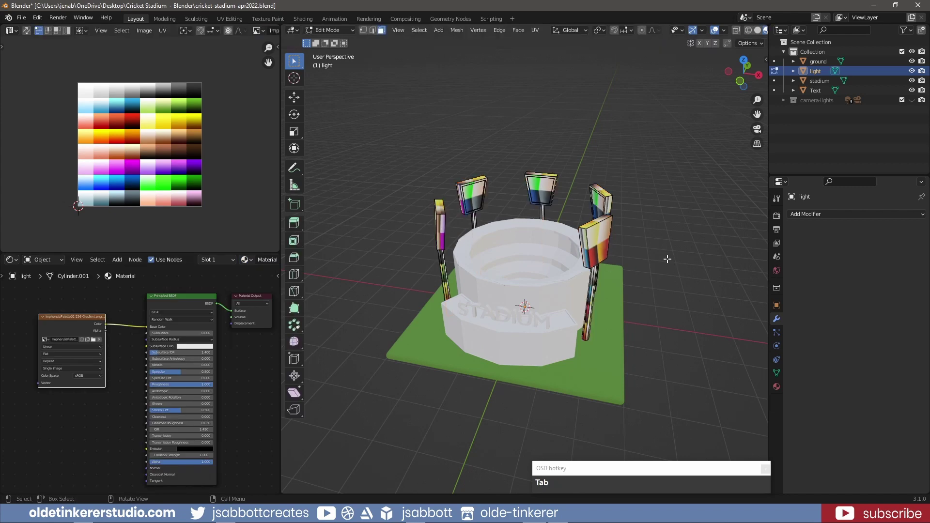
{"action": "key", "text": "a"}
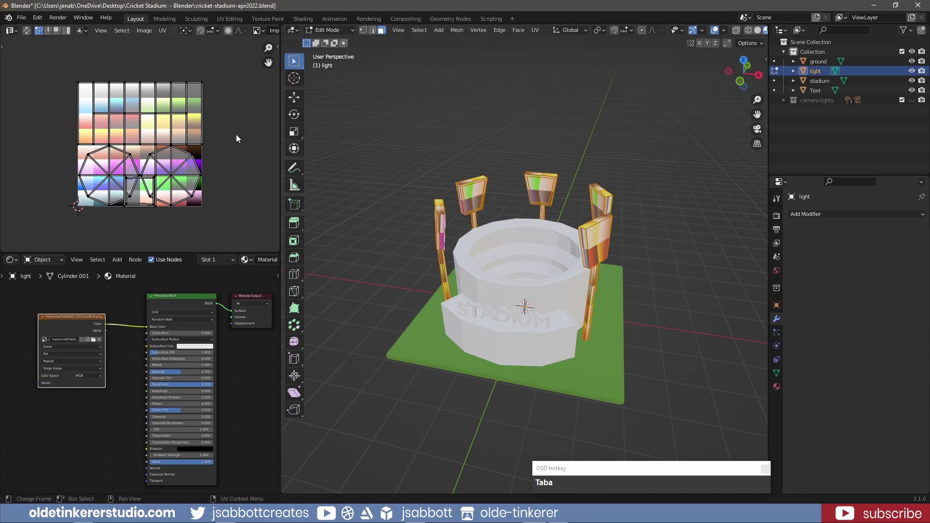
{"action": "left_click_drag", "start_coordinate": [69, 76], "coordinate": [226, 211]}
{"action": "key", "text": "s"}
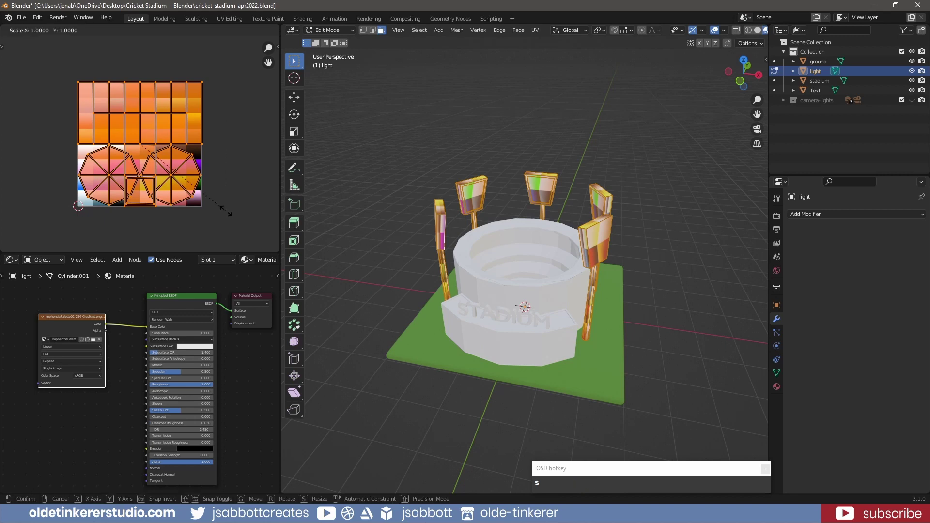
{"action": "key", "text": "KP_0"}
{"action": "key", "text": "Return"}
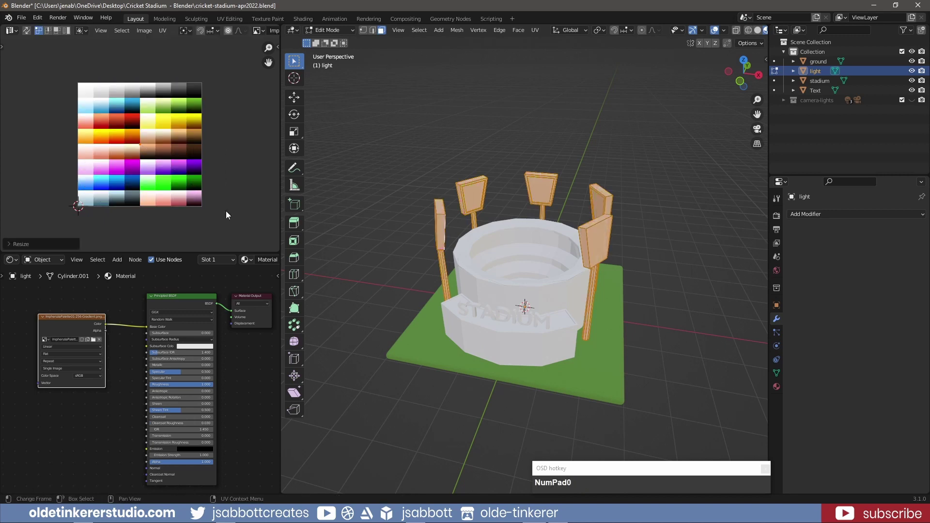
{"action": "key", "text": "g"}
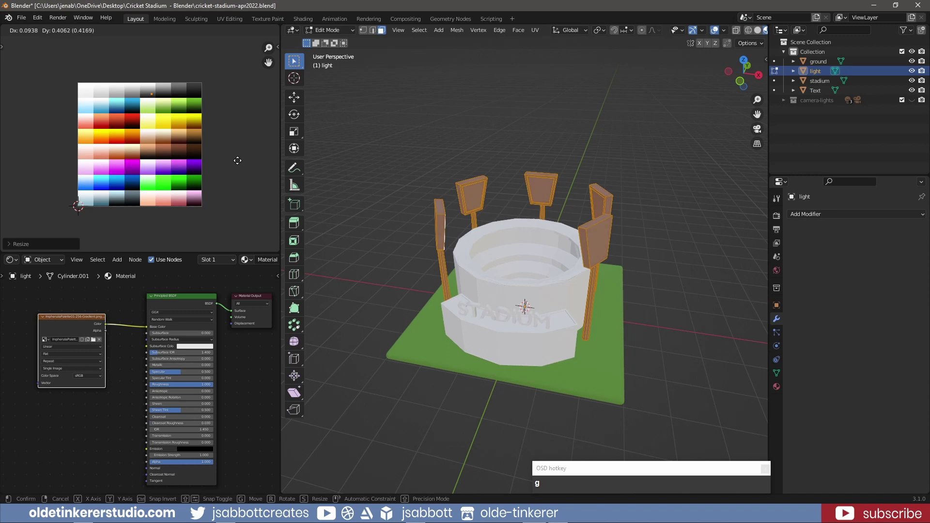
{"action": "left_click", "coordinate": [238, 163]}
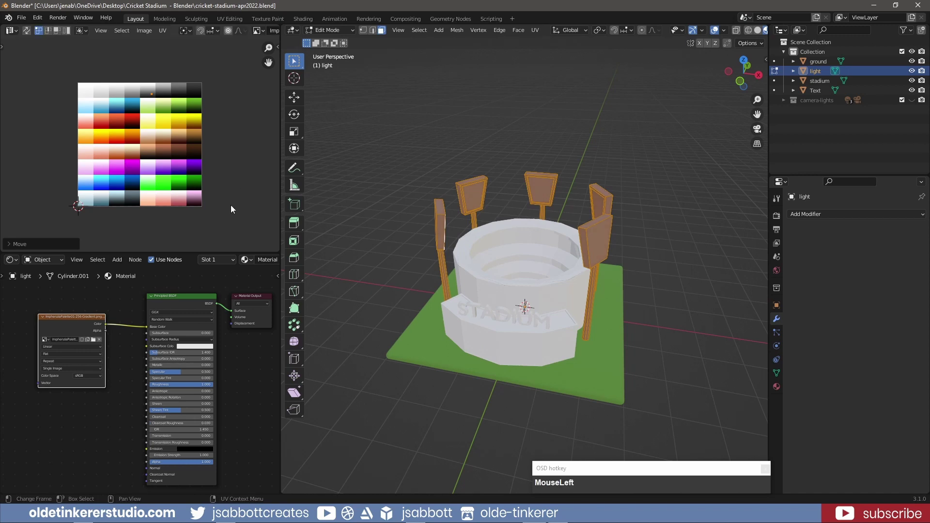
Select the inner panel face of each of the five floodlights and move their UVs onto a light grey swatch in the palette's first row.
{"action": "middle_click_drag", "start_coordinate": [542, 233], "coordinate": [579, 205]}
{"action": "left_click", "coordinate": [579, 204]}
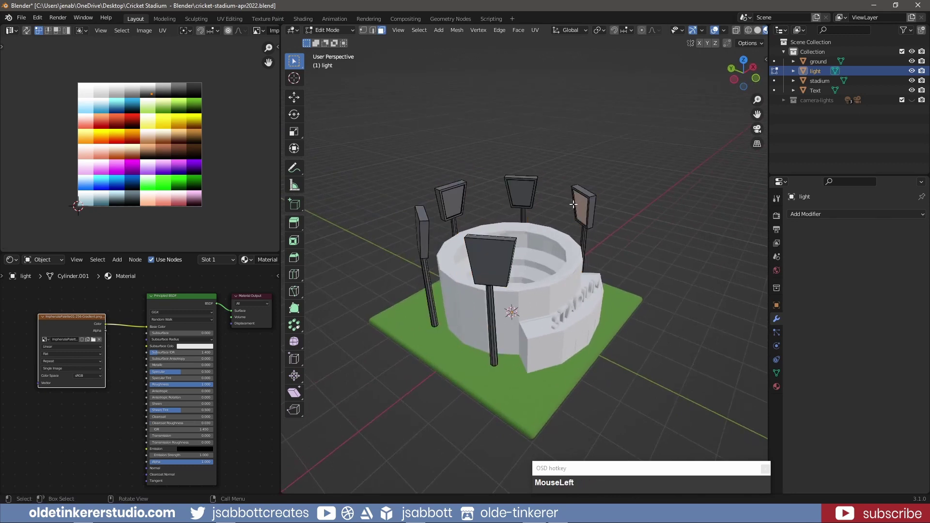
{"action": "left_click", "coordinate": [519, 190], "text": "shift"}
{"action": "left_click", "coordinate": [452, 199], "text": "shift"}
{"action": "middle_click_drag", "start_coordinate": [509, 178], "coordinate": [464, 209]}
{"action": "left_click", "coordinate": [499, 184], "text": "shift"}
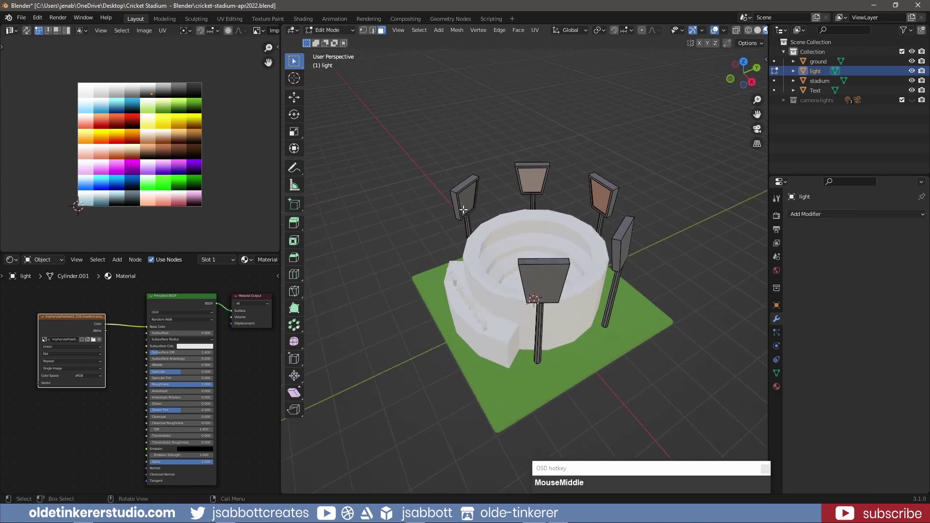
{"action": "left_click", "coordinate": [464, 209], "text": "shift"}
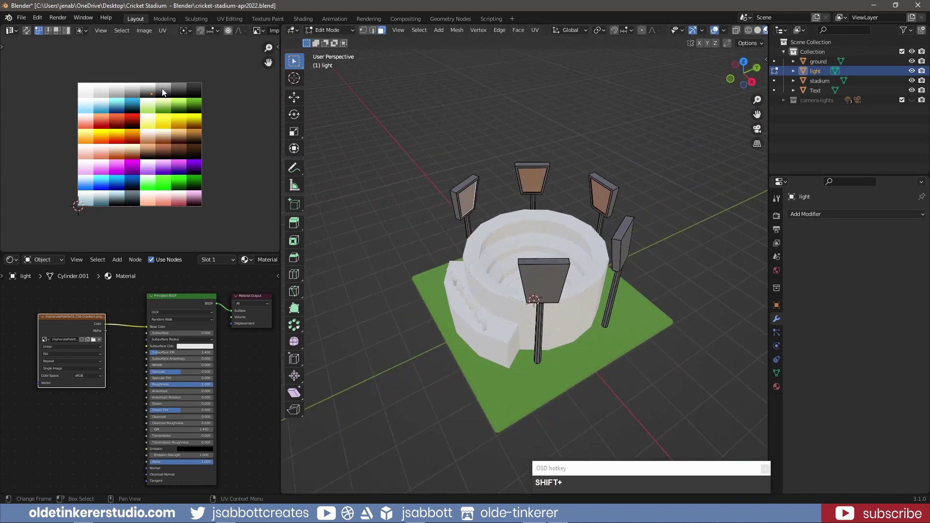
{"action": "key", "text": "g"}
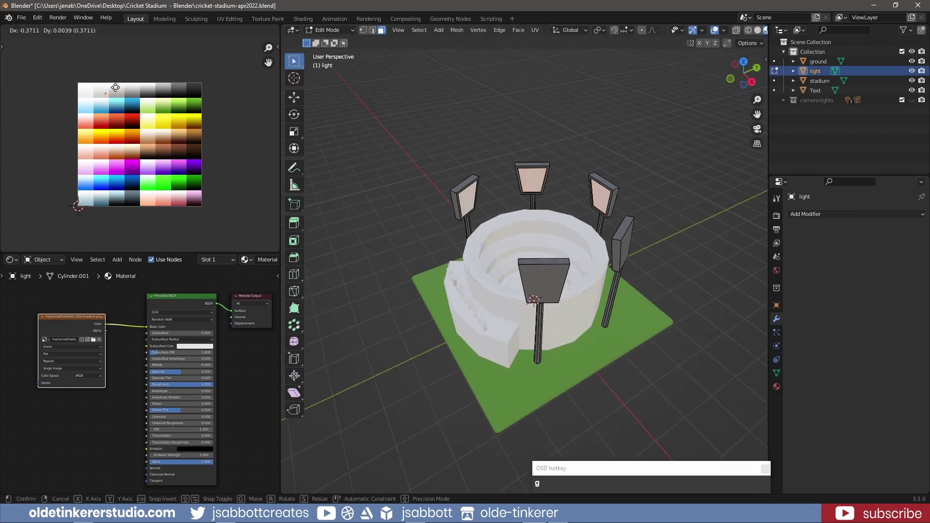
{"action": "left_click", "coordinate": [115, 88]}
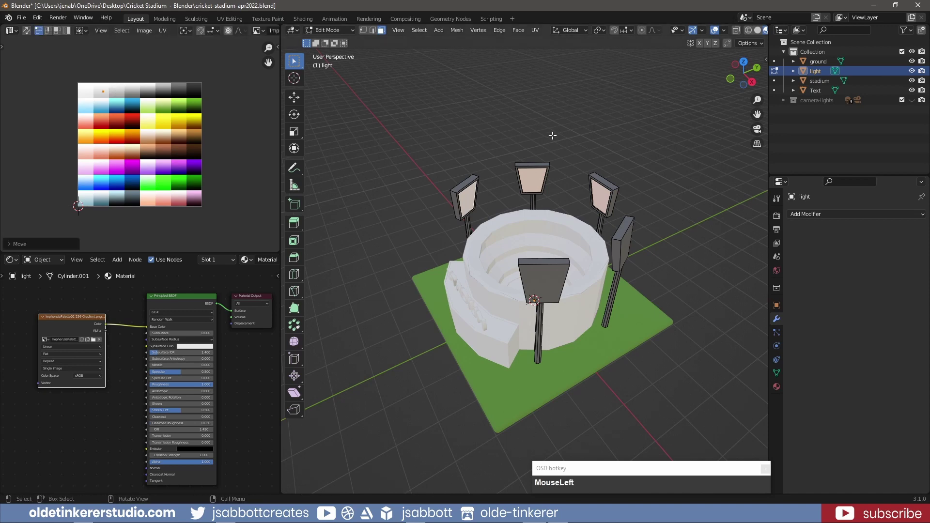
Return to Object Mode and assign the existing material named Material to the stadium object.
{"action": "key", "text": "Tab"}
{"action": "key", "text": "alt+a"}
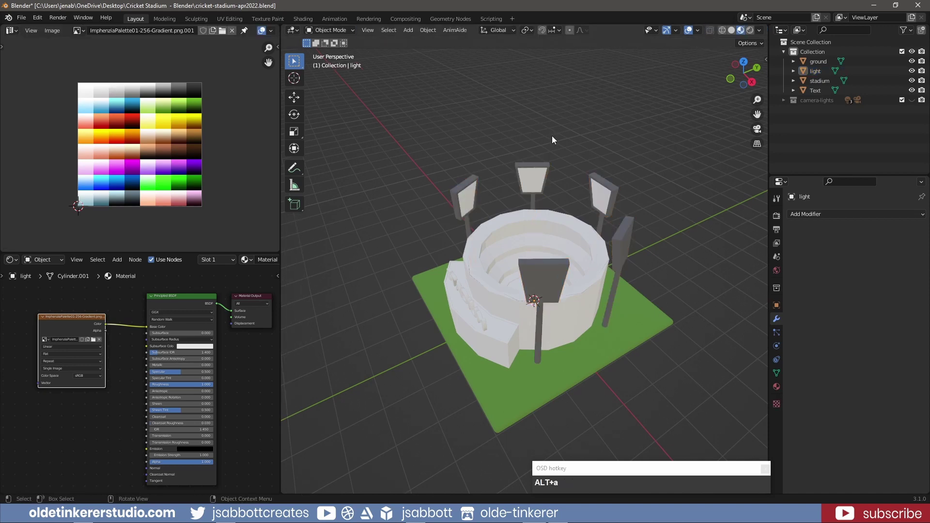
{"action": "left_click", "coordinate": [471, 268]}
{"action": "left_click", "coordinate": [202, 260]}
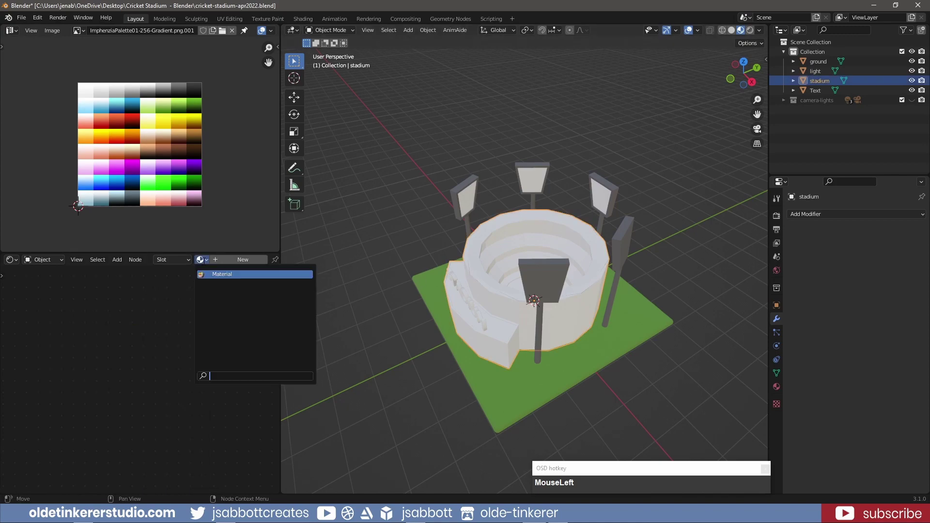
{"action": "left_click", "coordinate": [223, 274]}
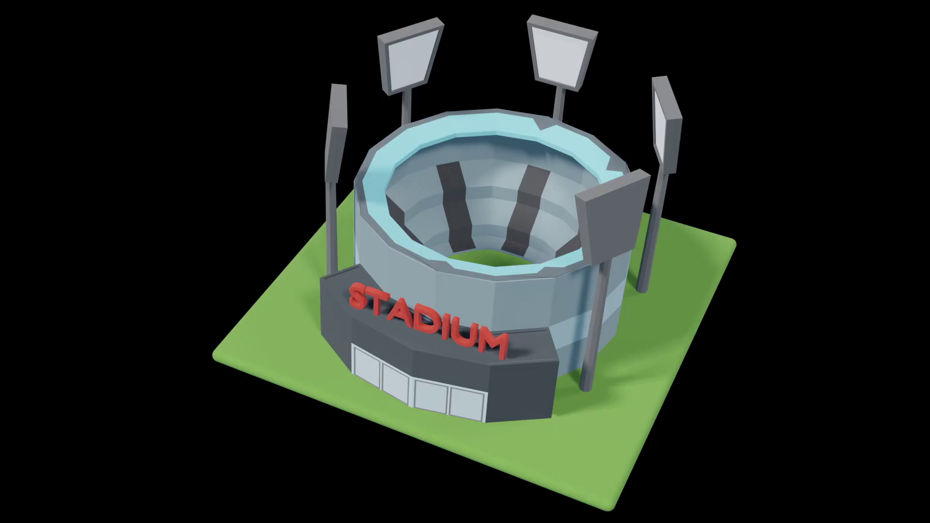